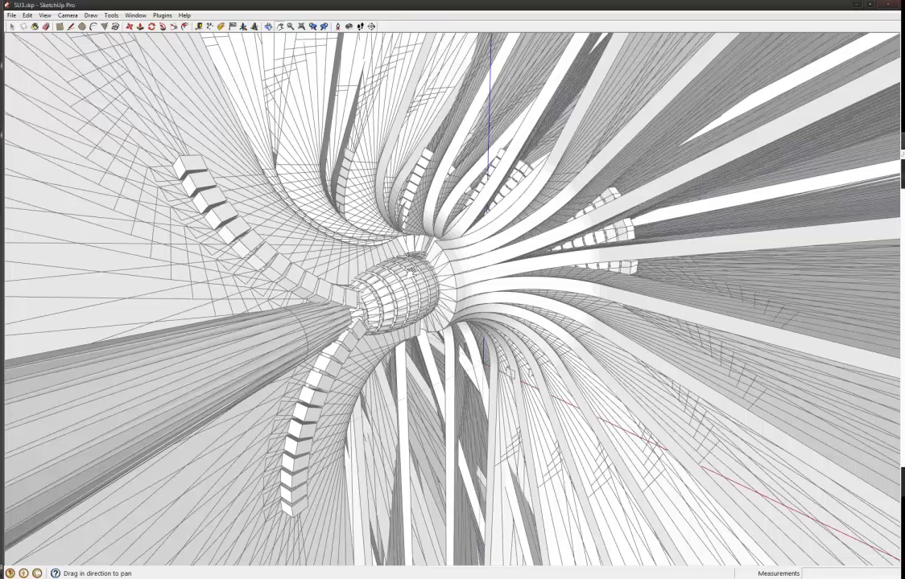
- Examine the radial array of nested components, from the detailed hub out to the full extent of its long arms
middle_click_drag(404, 300, 429, 278)
scroll(440, 295, "down", 8)
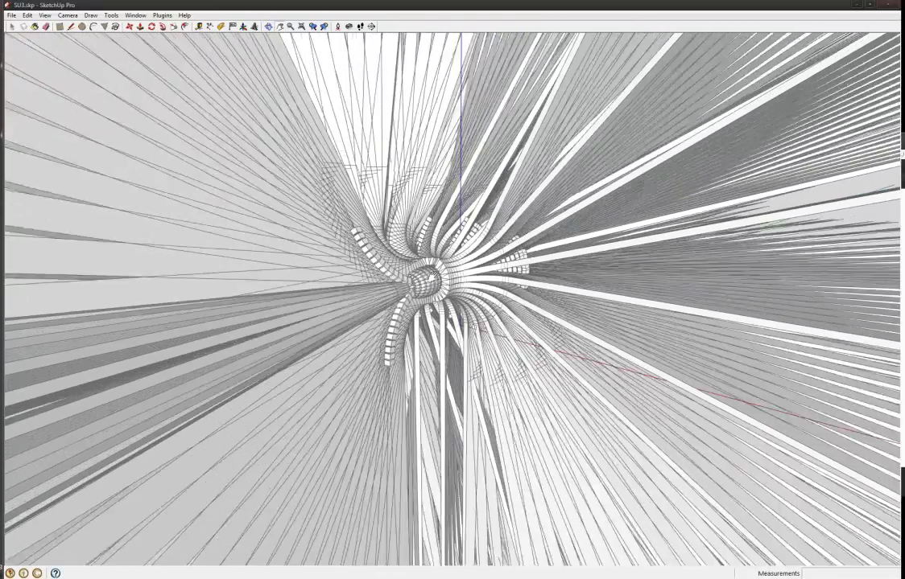
scroll(427, 280, "up", 5)
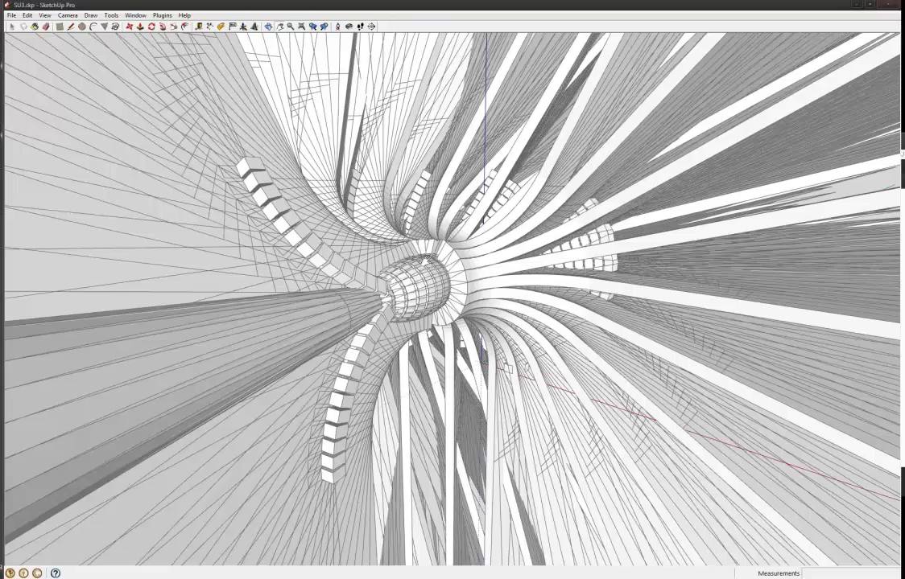
scroll(423, 282, "down", 1)
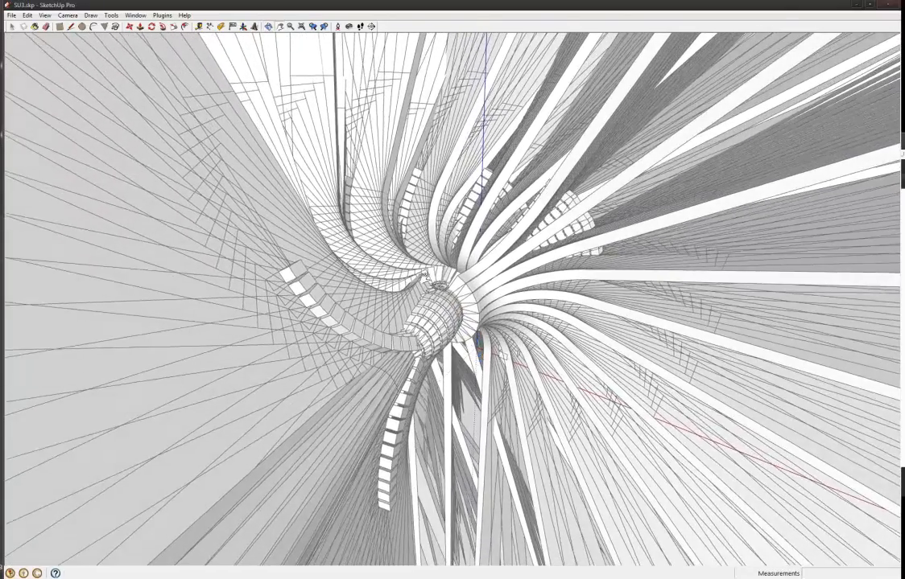
scroll(425, 280, "down", 6)
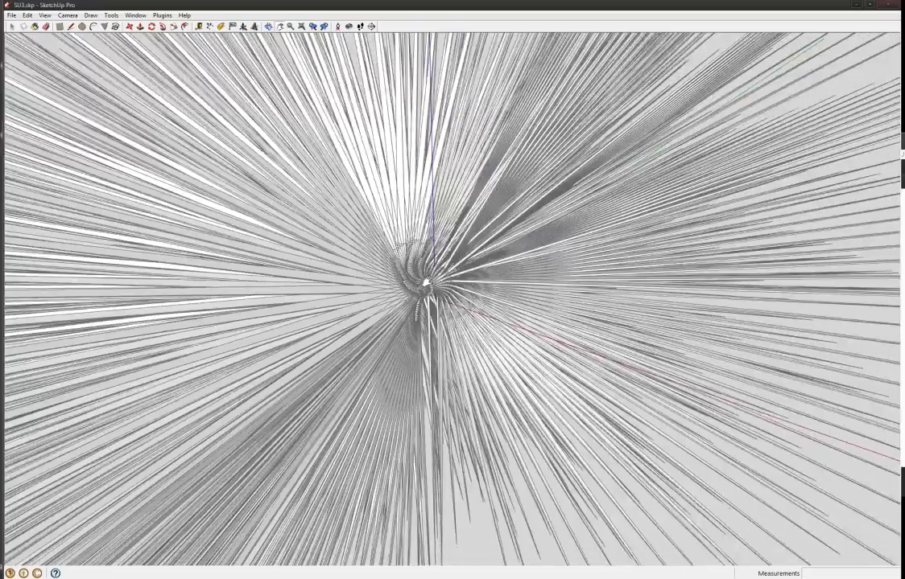
scroll(425, 280, "down", 2)
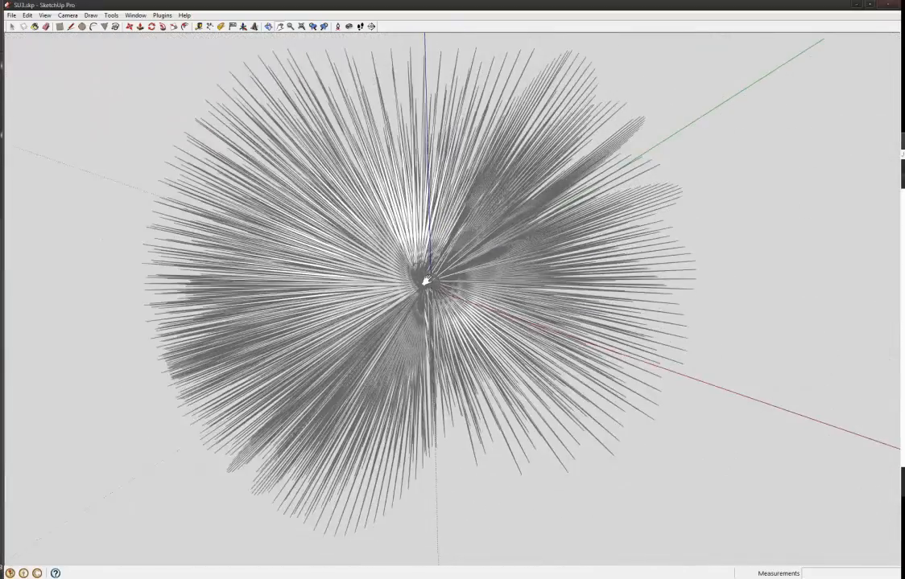
scroll(425, 280, "up", 6)
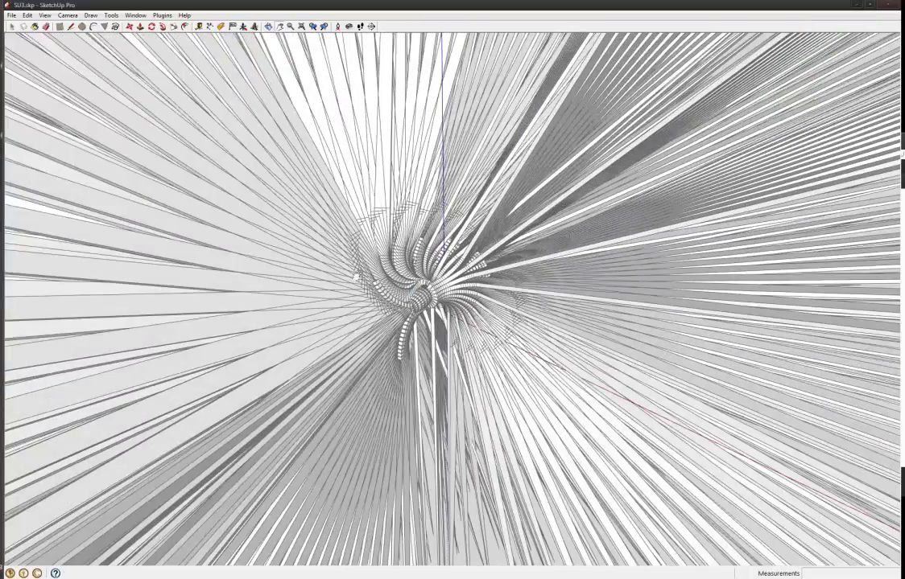
scroll(357, 278, "up", 2)
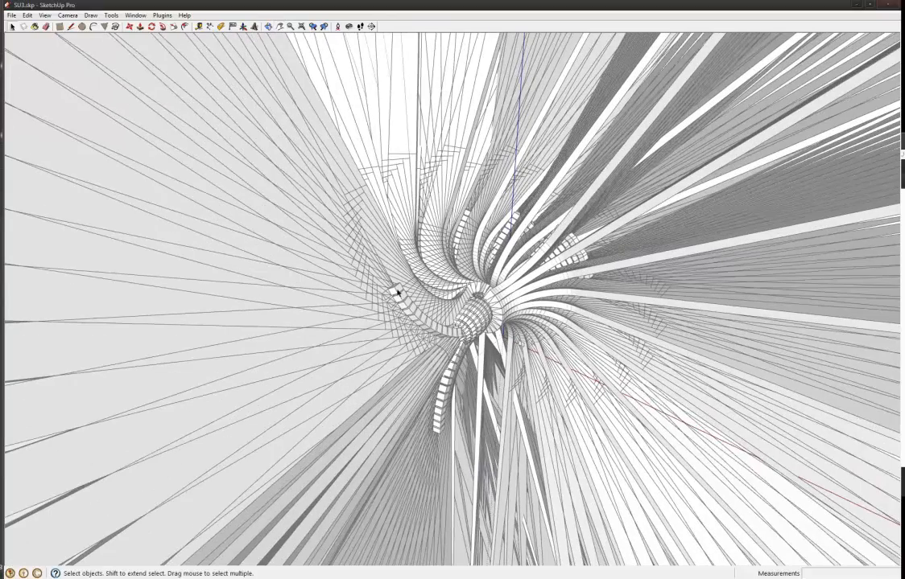
- Open the innermost nested component at the tip of a curved block row beside the hub for editing
double_click(395, 289)
double_click(396, 289)
triple_click(395, 289)
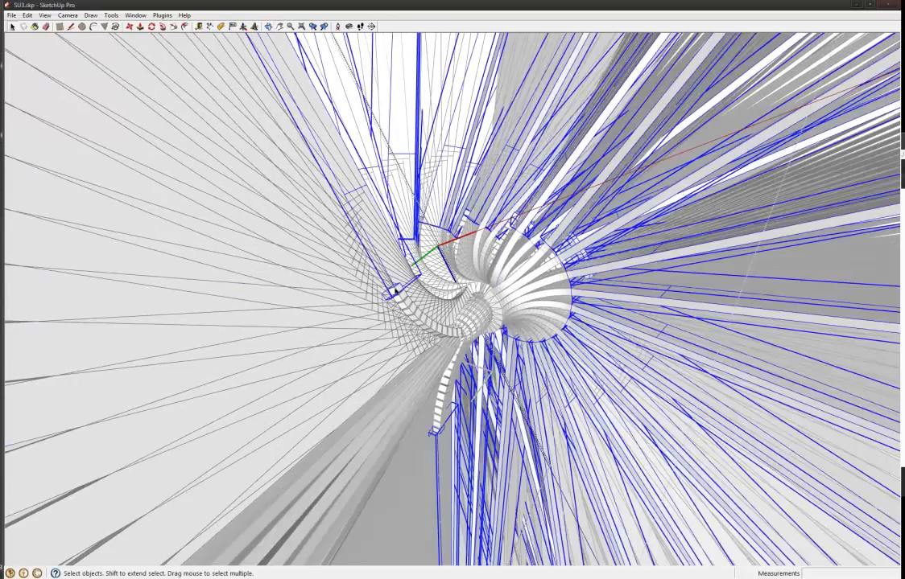
left_click(395, 290)
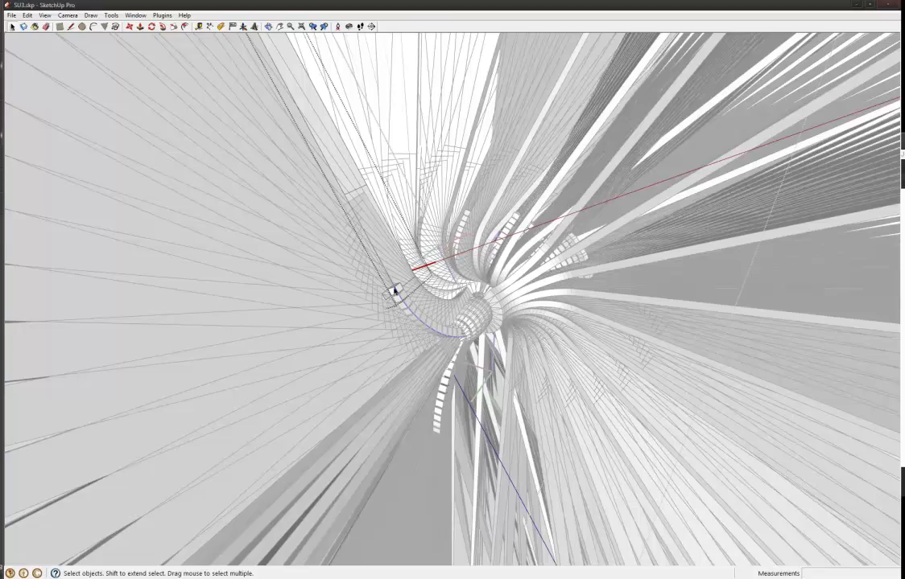
- Shorten the opened component by moving its far end 30000 mm along its length toward the hub
middle_click_drag(395, 288, 476, 414)
scroll(484, 424, "down", 5)
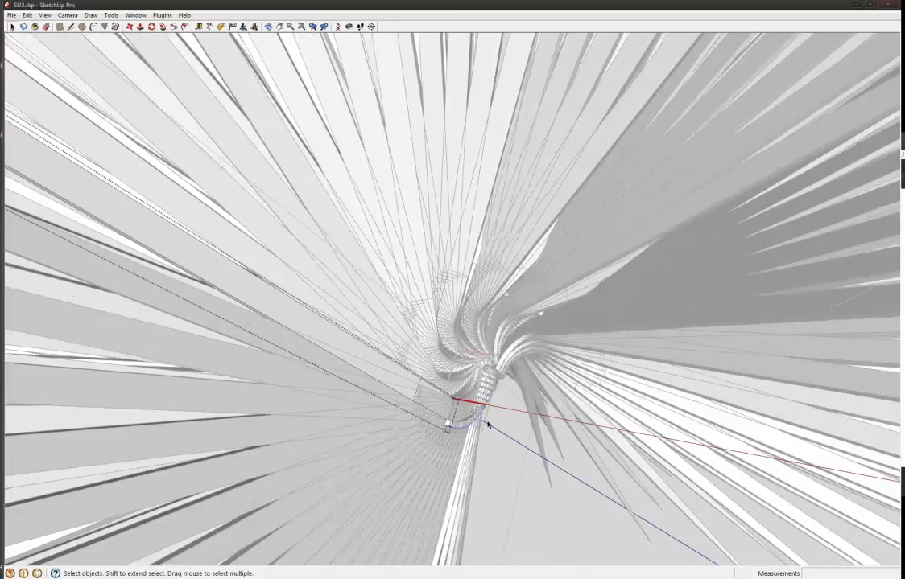
scroll(485, 425, "down", 3)
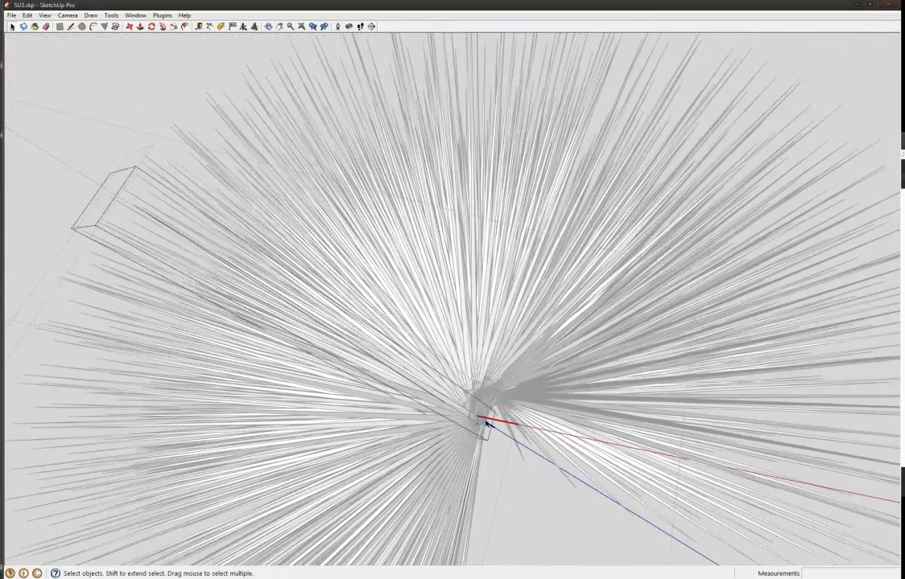
scroll(484, 420, "up", 2)
middle_click_drag(460, 421, 462, 414)
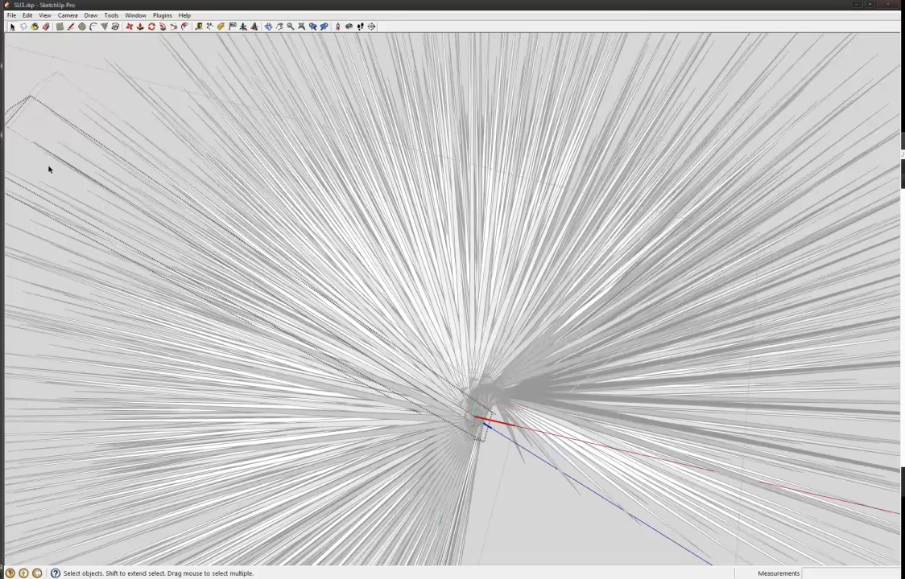
key("m")
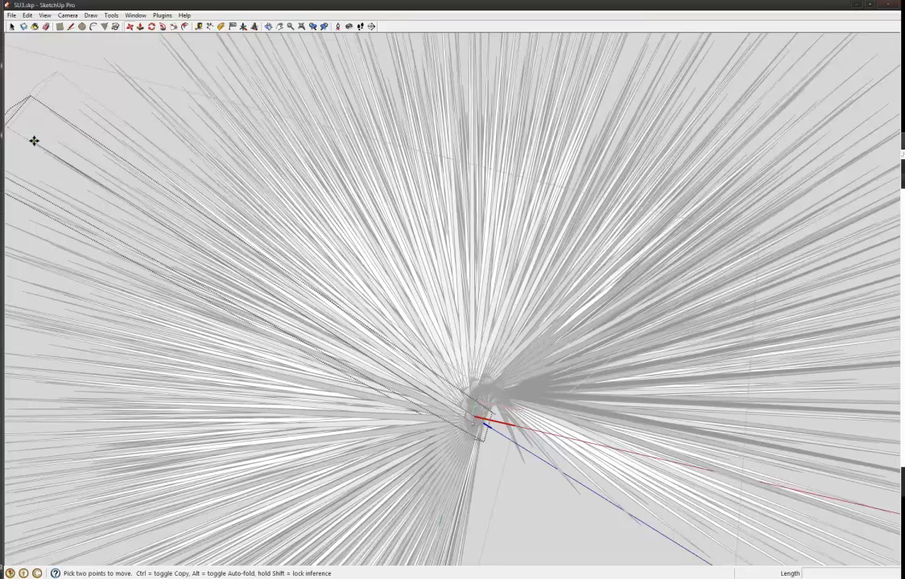
left_click(34, 141)
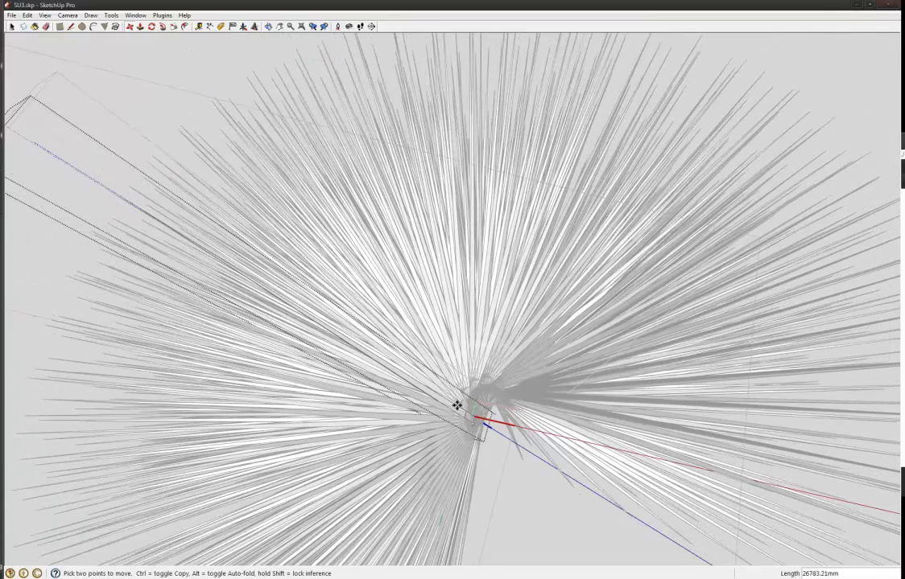
left_click(467, 412)
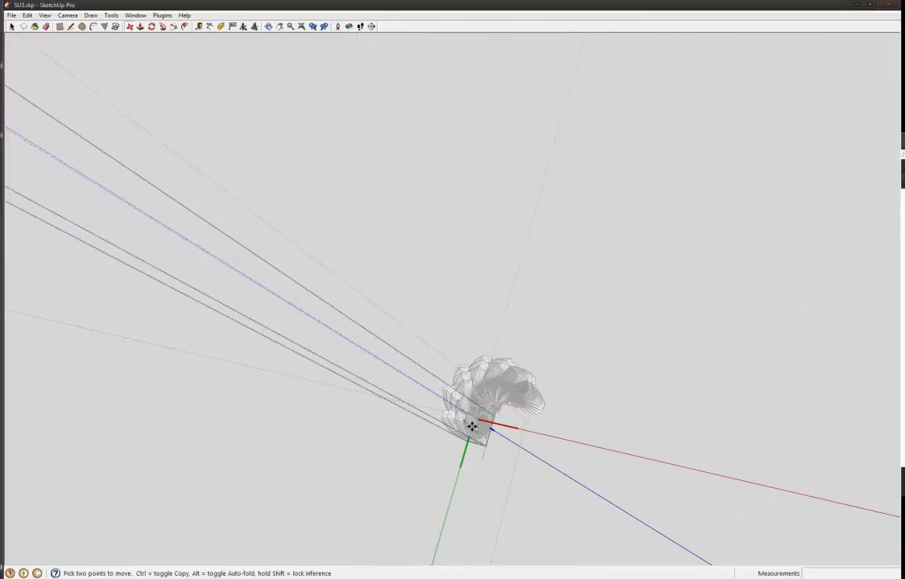
scroll(472, 427, "up", 6)
scroll(424, 364, "up", 8)
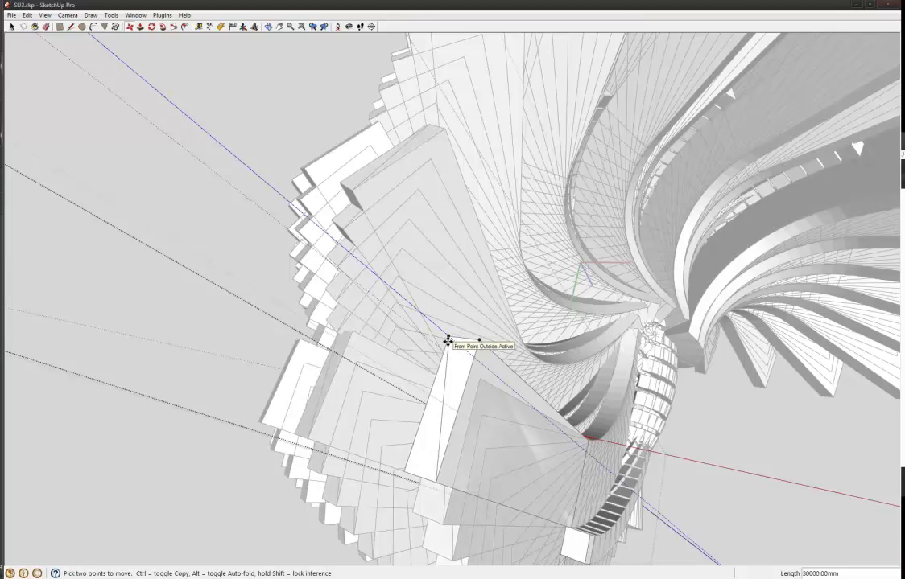
left_click(447, 340)
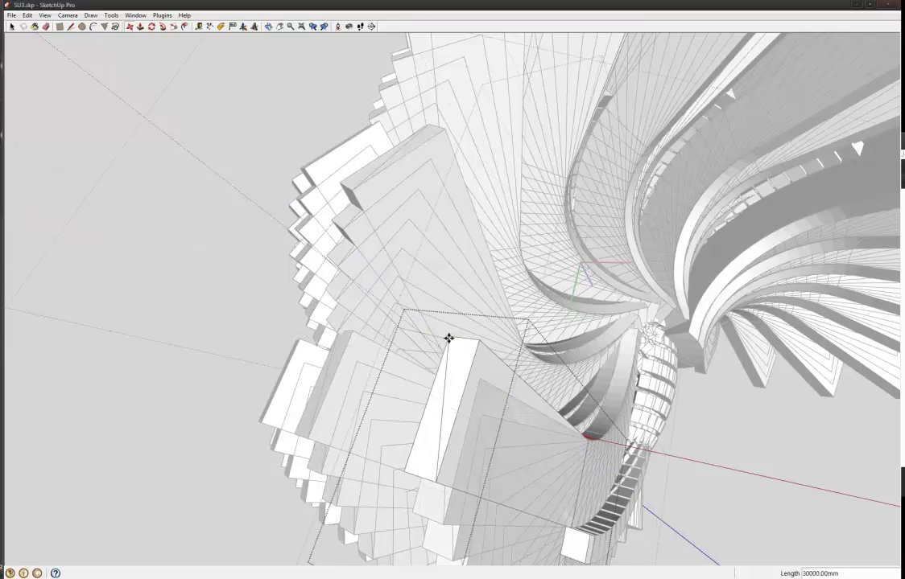
- Inspect the shortened blades and their stepped ends around the hub from several distances and angles
middle_click_drag(482, 415, 430, 234)
scroll(445, 331, "down", 3)
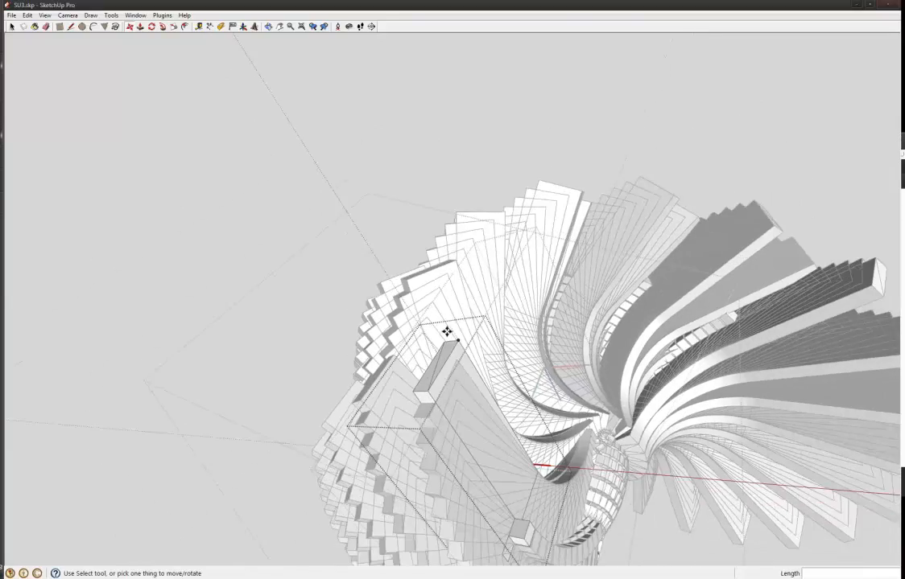
scroll(471, 400, "up", 2)
middle_click_drag(435, 370, 455, 349)
scroll(407, 313, "down", 2)
scroll(402, 319, "down", 2)
scroll(388, 327, "down", 2)
scroll(427, 348, "up", 3)
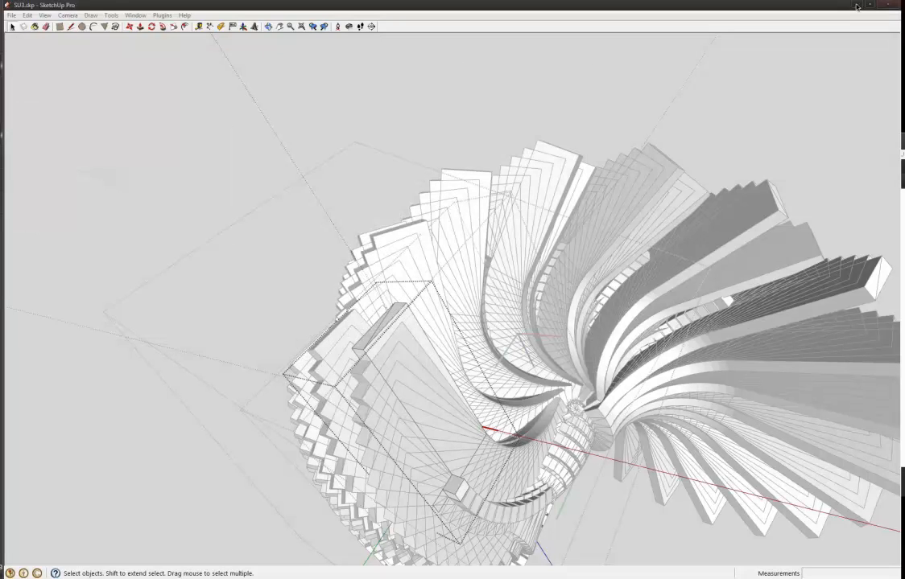
key("o")
left_click_drag(496, 388, 464, 319)
key("space")
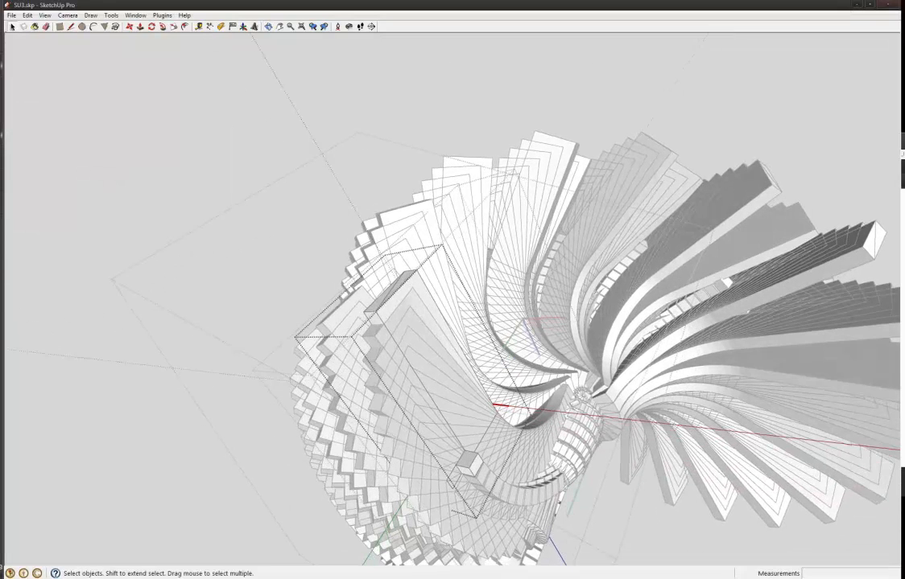
- Explore the nested hierarchy in the Outliner, reopen the last <Component#1> under the expanded <Component#2>, and put the Outliner away
left_click_drag(901, 216, 700, 173, "alt")
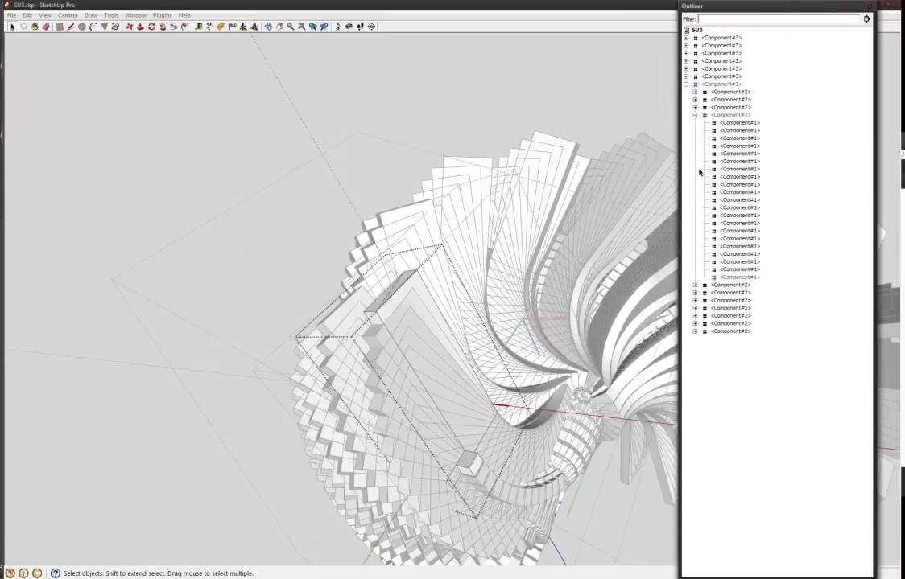
left_click(132, 16)
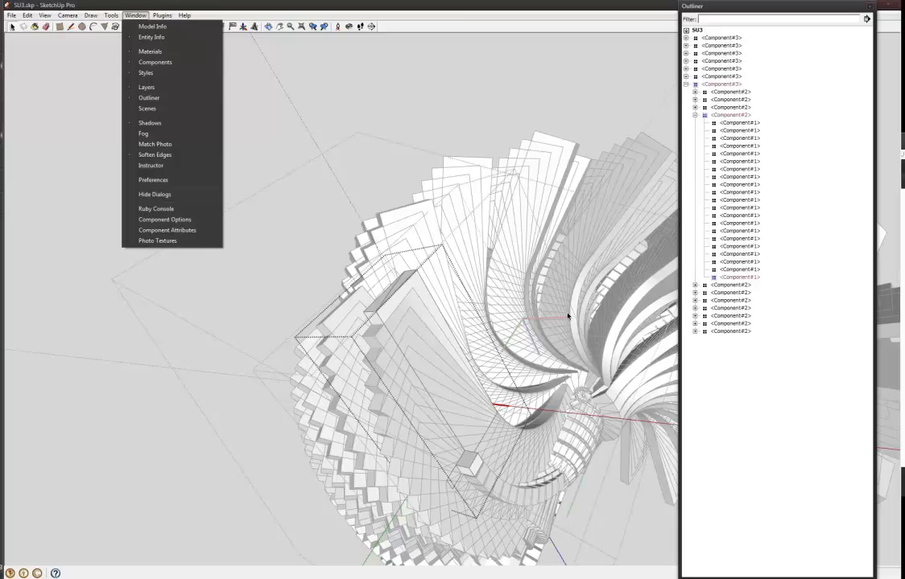
left_click(718, 276)
left_click(729, 277)
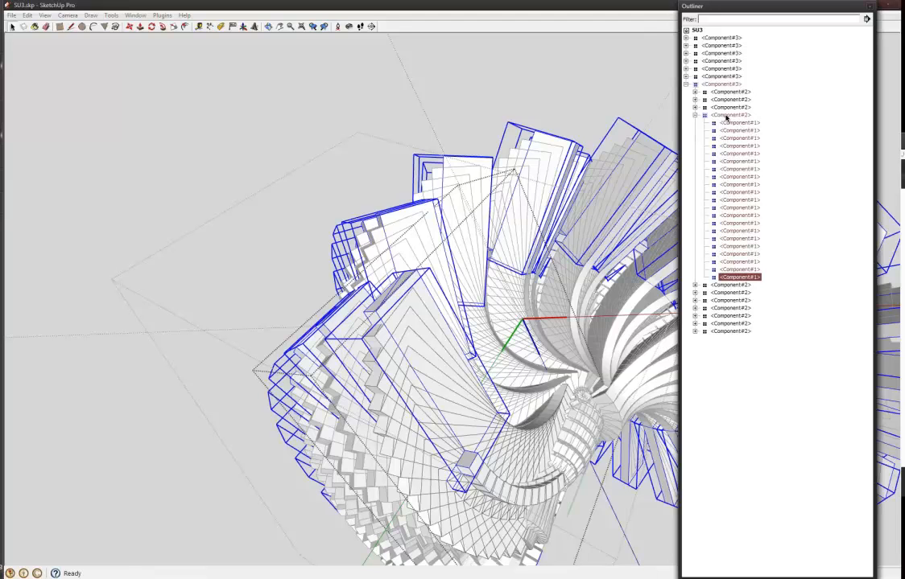
double_click(731, 278)
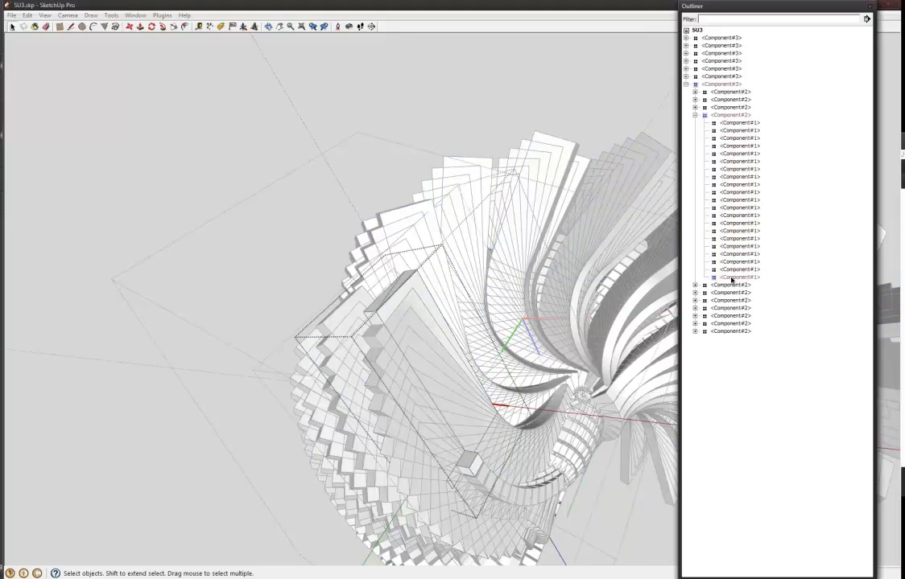
middle_click_drag(420, 320, 439, 359)
scroll(436, 340, "up", 3)
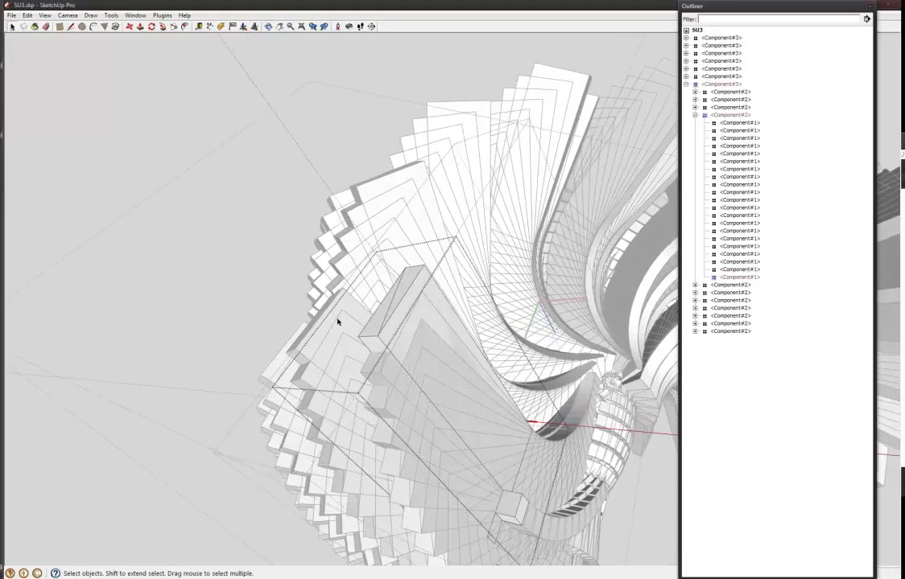
scroll(340, 307, "down", 3)
left_click_drag(728, 9, 904, 8)
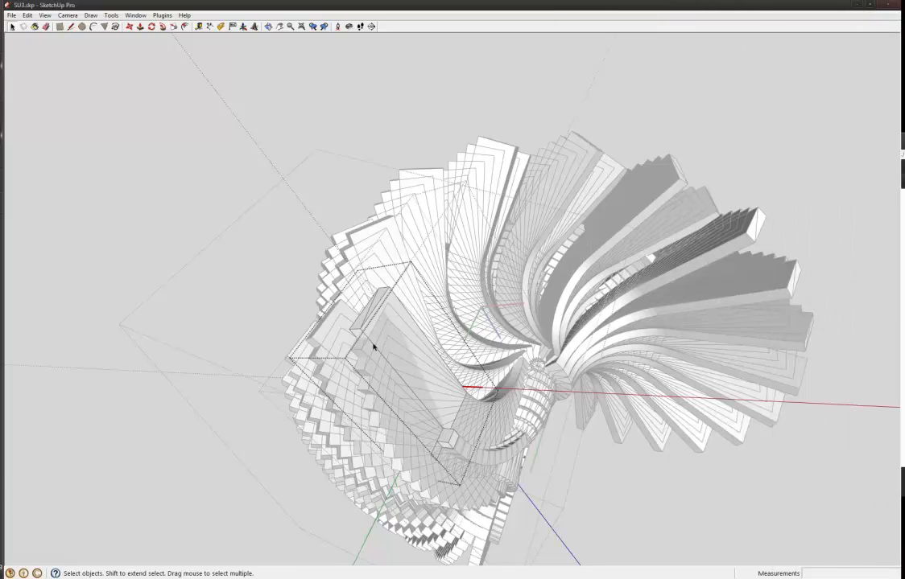
middle_click_drag(373, 347, 380, 300)
key("p")
left_click(366, 328)
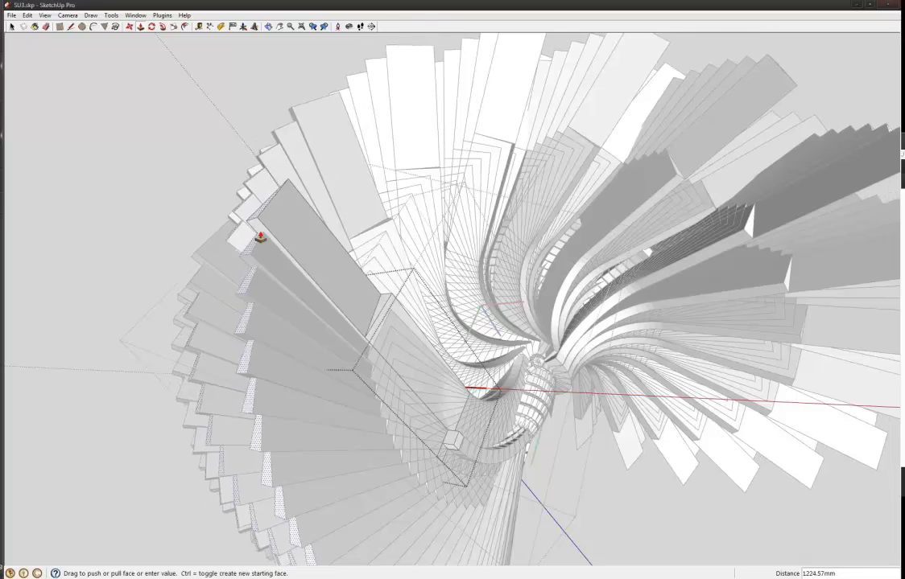
key("Escape")
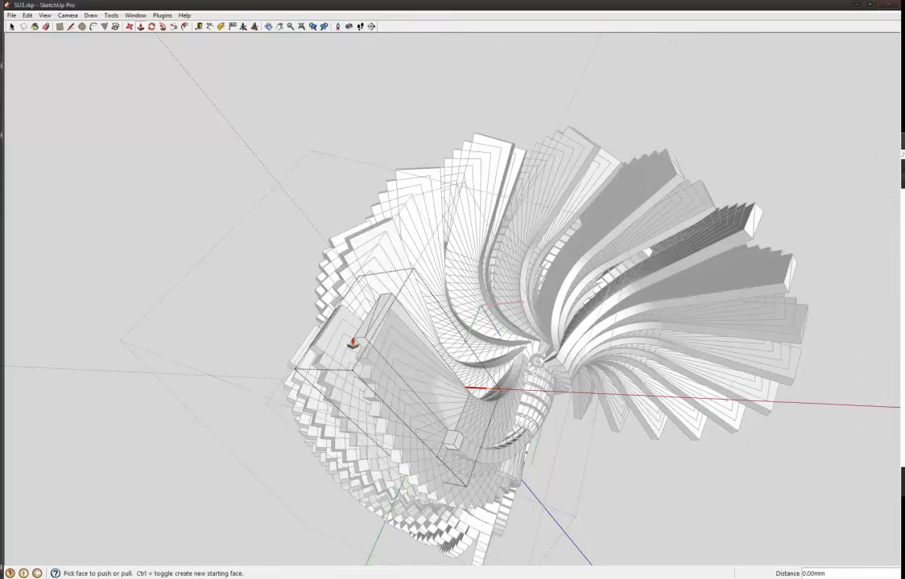
left_click(337, 369)
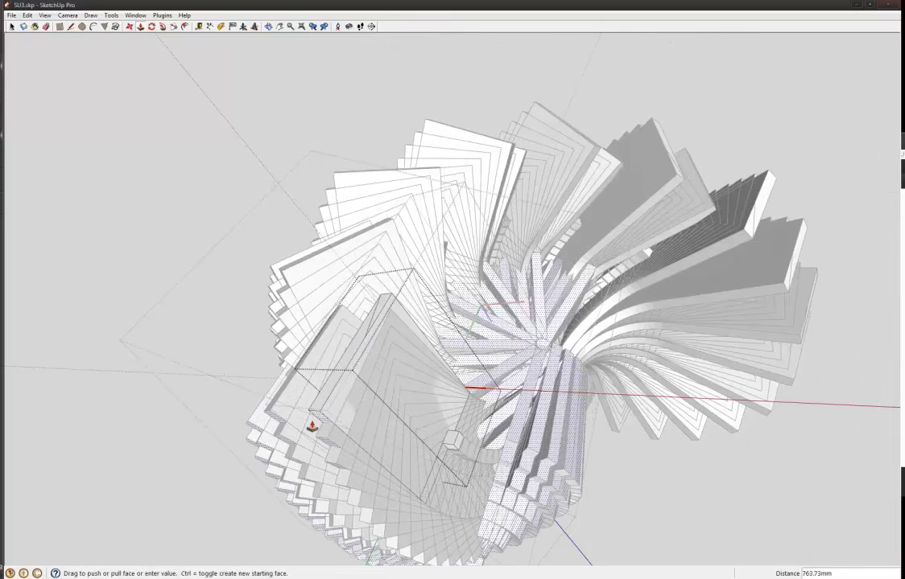
key("Escape")
- Push/pull the component's outer end face about 834 mm outward, and extrude its small inner block's face about 8516 mm
left_click(384, 302)
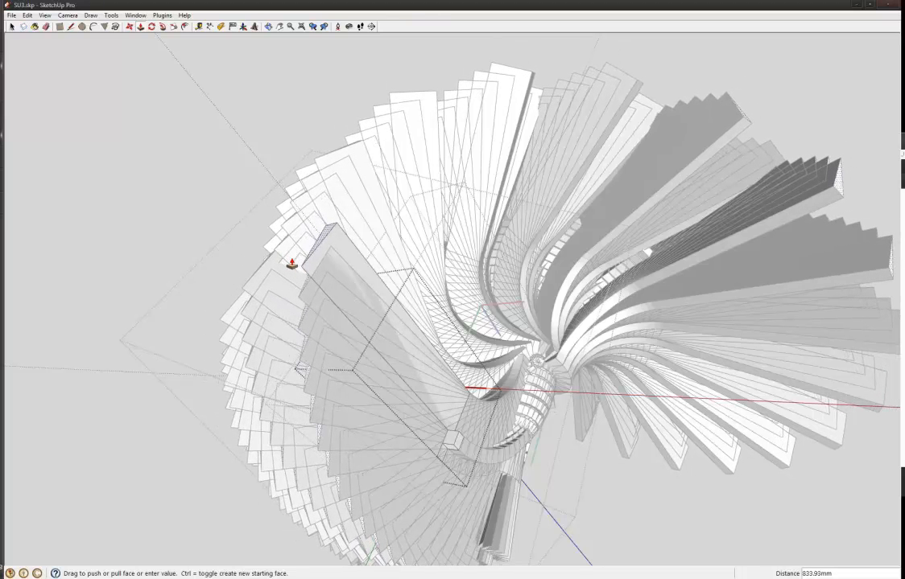
left_click(292, 263)
left_click(459, 444)
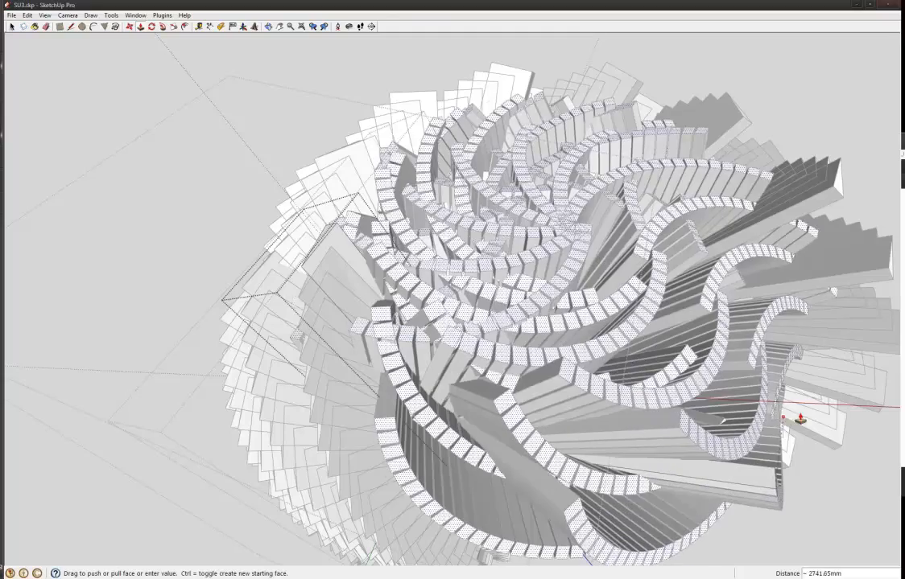
scroll(538, 431, "down", 10)
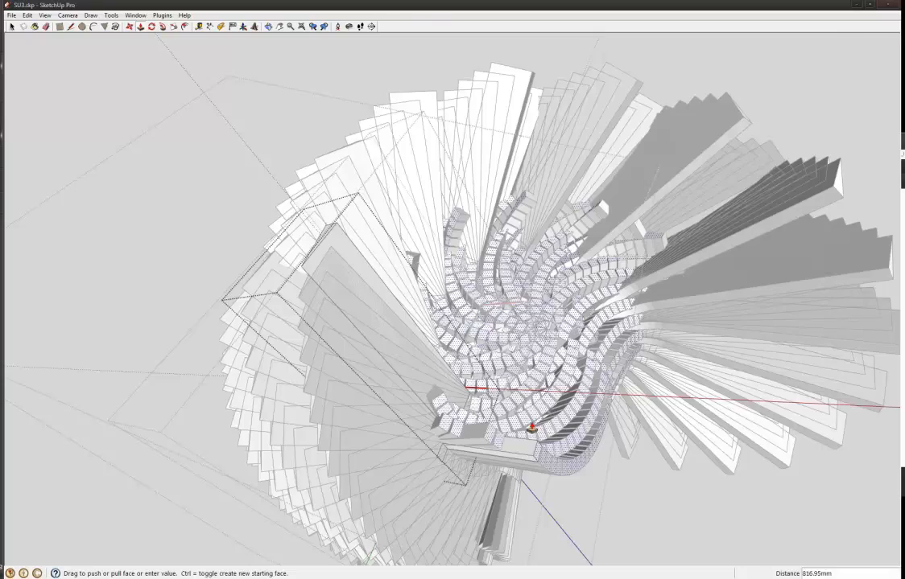
middle_click_drag(530, 420, 444, 204)
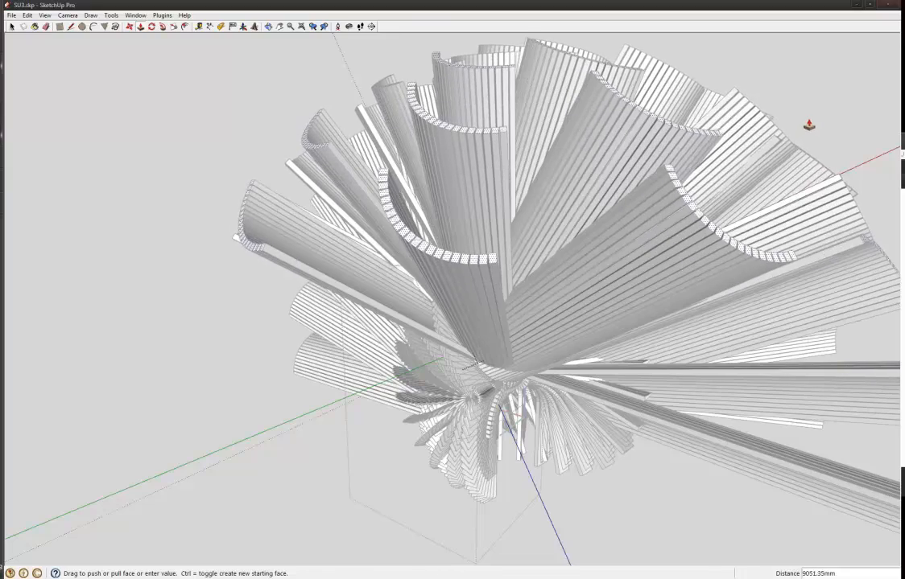
middle_click_drag(529, 402, 277, 428)
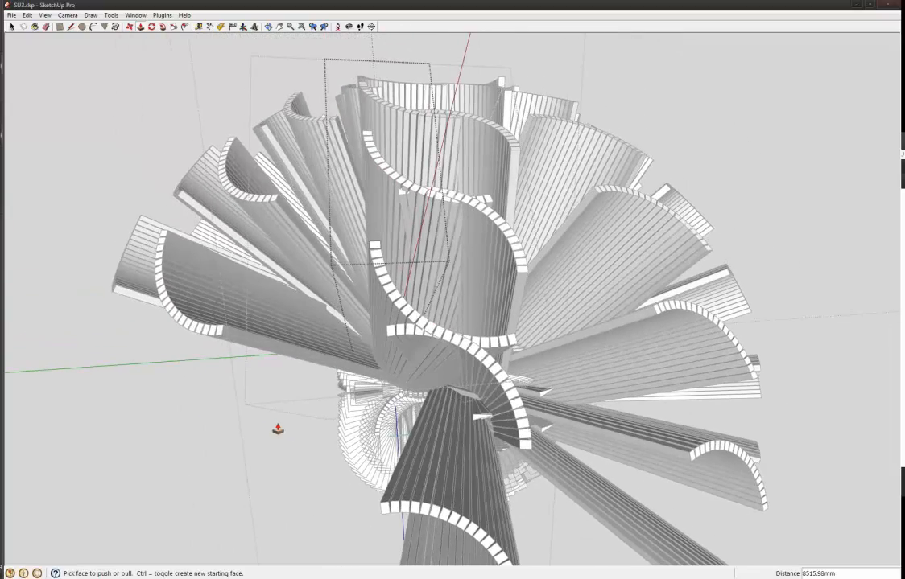
middle_click_drag(330, 348, 407, 306)
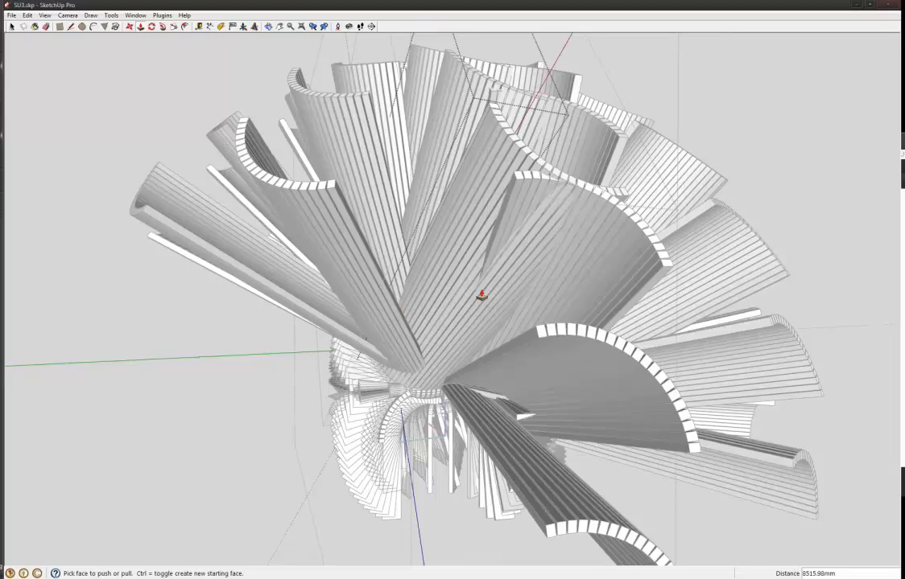
- Inspect the reshaped blades around the hub from several distances and angles, and leave the Push/Pull tool
scroll(486, 345, "up", 4)
scroll(497, 165, "up", 3)
middle_click_drag(495, 182, 507, 248)
scroll(455, 258, "down", 6)
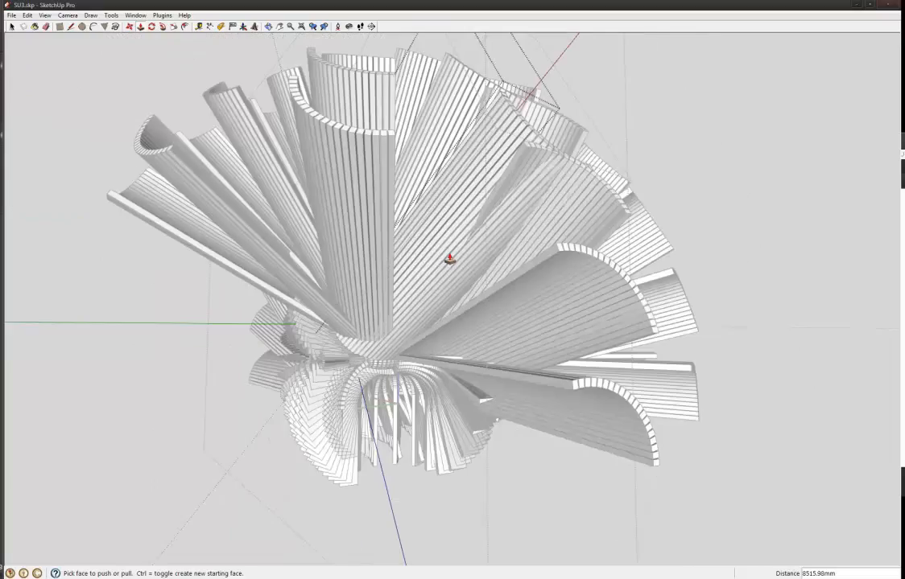
middle_click_drag(427, 356, 524, 420)
scroll(526, 415, "down", 5)
middle_click_drag(447, 440, 344, 457)
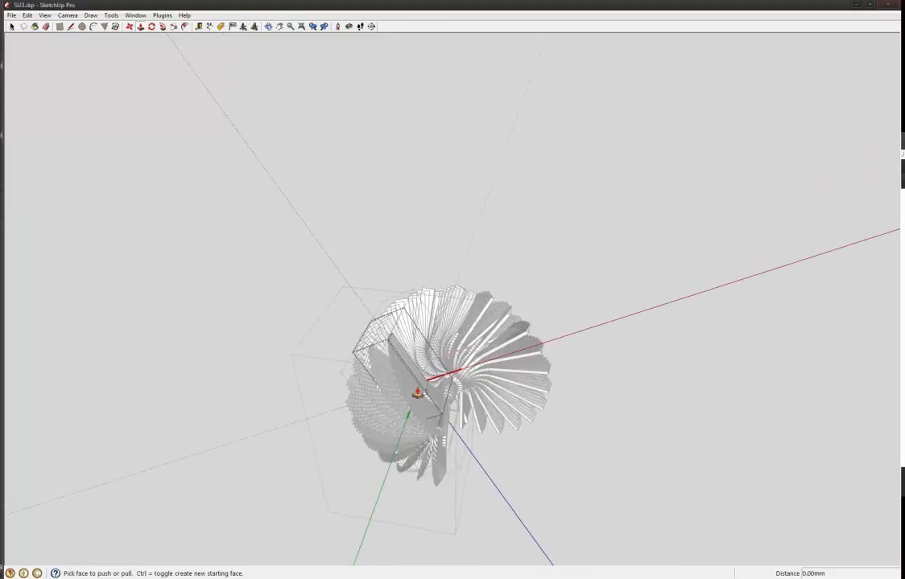
scroll(417, 393, "up", 3)
middle_click_drag(417, 394, 368, 390)
left_click_drag(368, 390, 326, 318)
scroll(314, 301, "up", 6)
middle_click_drag(338, 303, 343, 344)
scroll(339, 311, "down", 6)
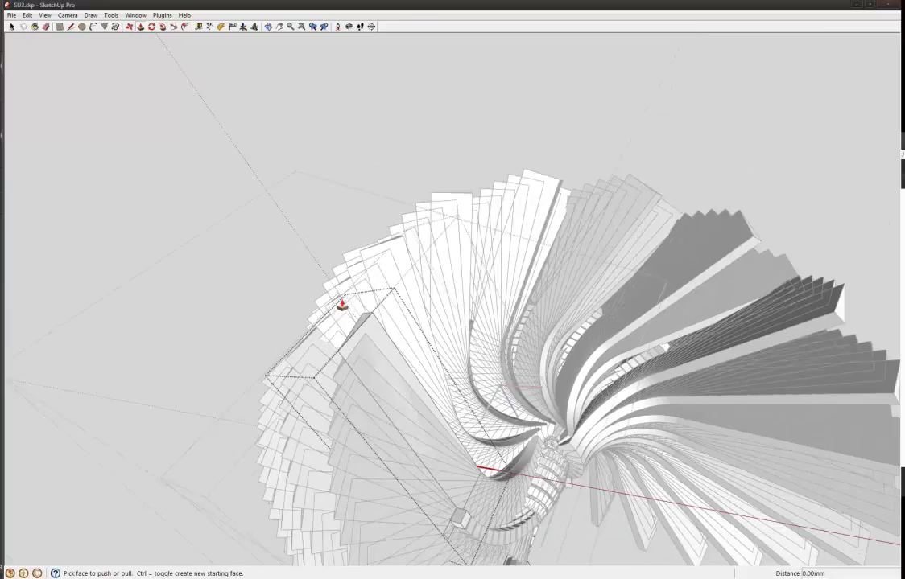
key("space")
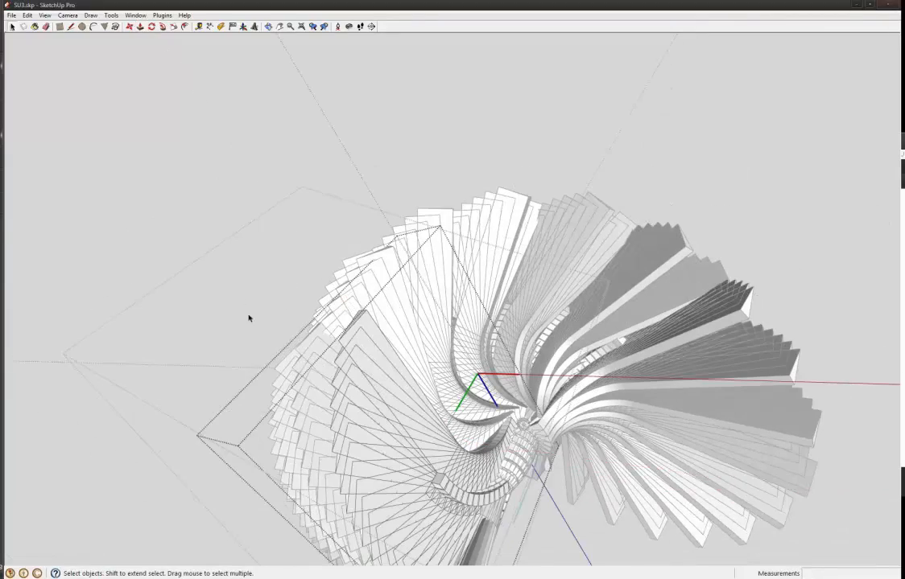
- Examine the spiralling blades around the hub and the spaces between them from inside the model
middle_click_drag(263, 341, 395, 360)
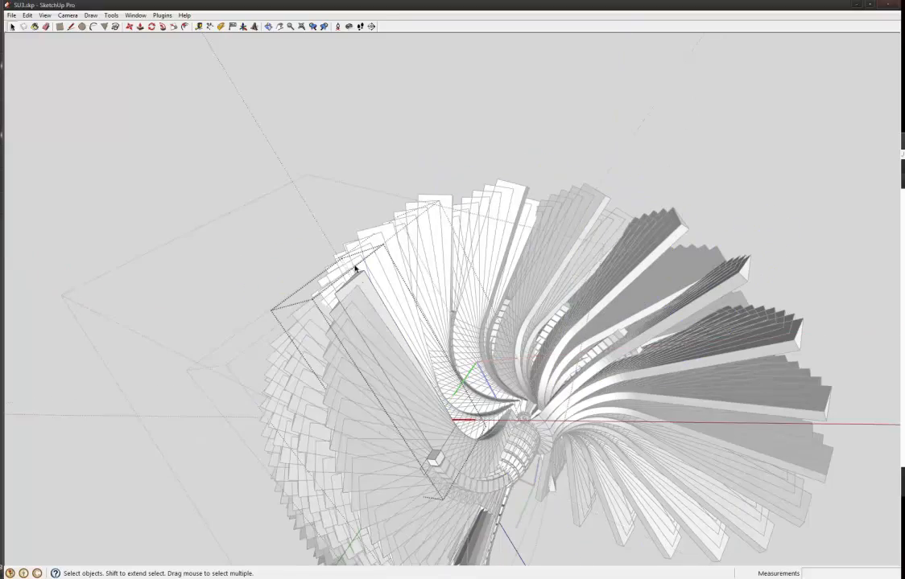
scroll(355, 268, "down", 4)
scroll(446, 371, "up", 5)
middle_click_drag(511, 420, 486, 378)
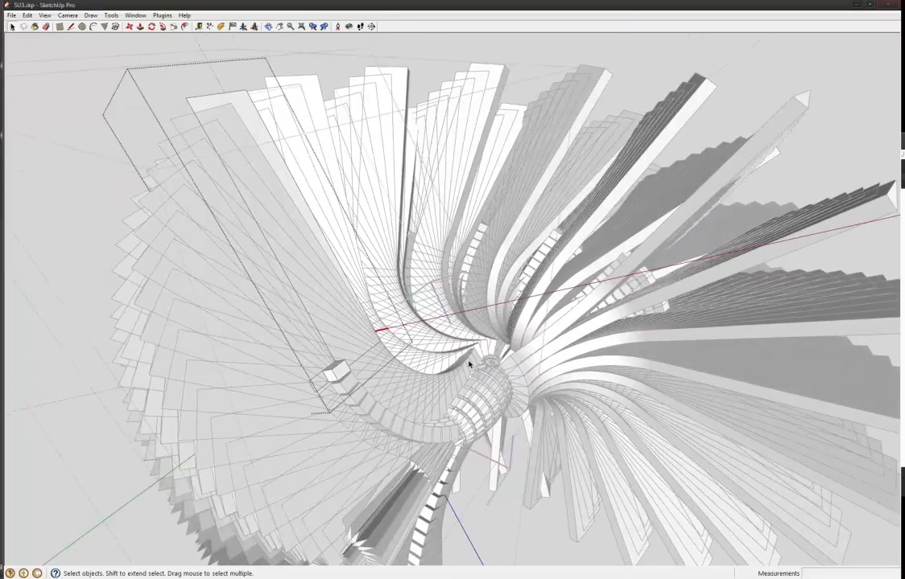
scroll(469, 364, "down", 3)
middle_click_drag(433, 252, 603, 324)
scroll(494, 312, "up", 4)
scroll(494, 312, "down", 3)
scroll(494, 312, "up", 2)
left_click_drag(667, 330, 519, 302)
middle_click_drag(519, 301, 421, 286)
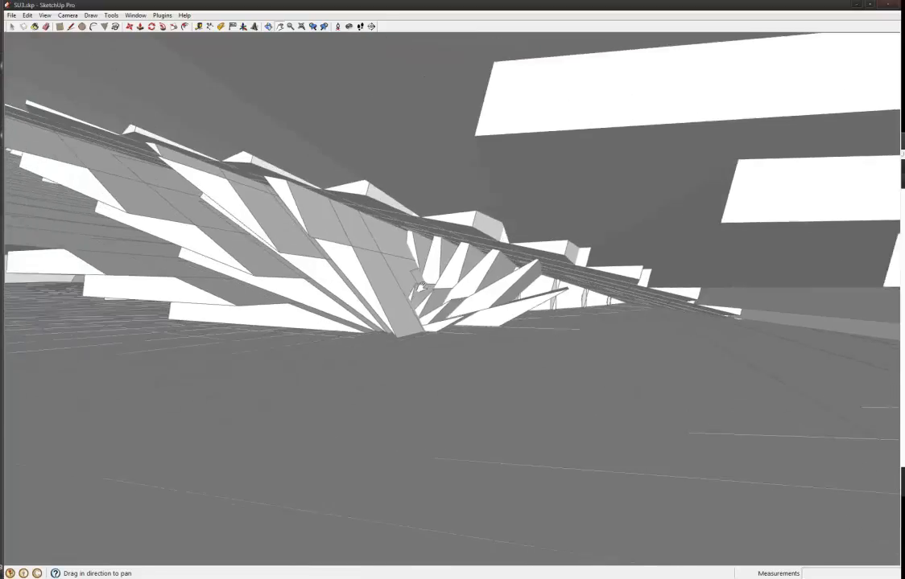
middle_click_drag(280, 282, 775, 287, "shift")
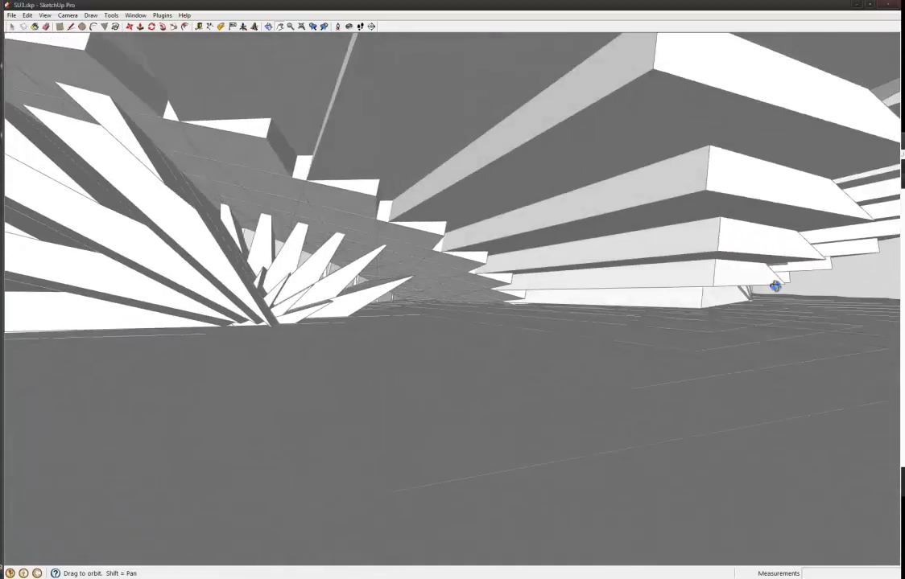
middle_click_drag(861, 277, 262, 160)
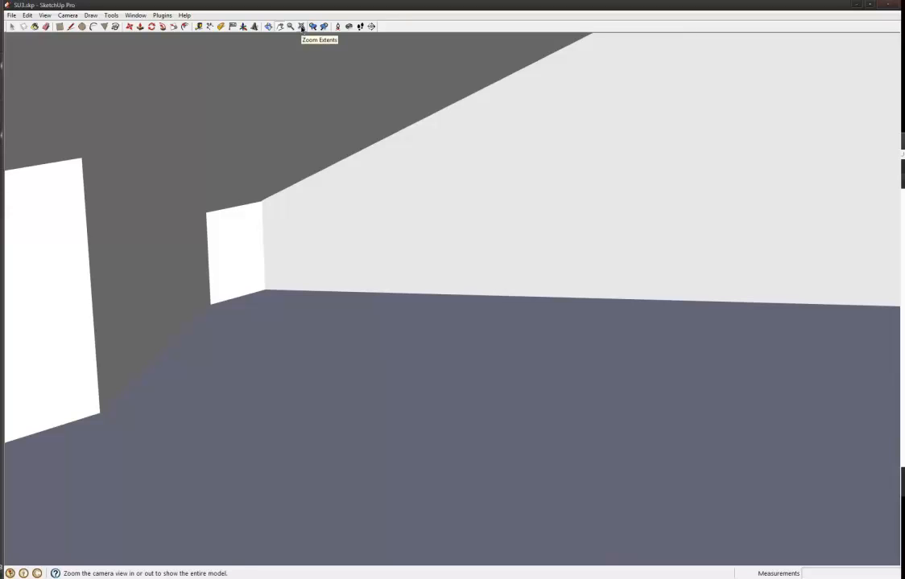
- Look over the available toolbars and fit the entire model in the view
left_click(45, 15)
mouse_move(50, 27)
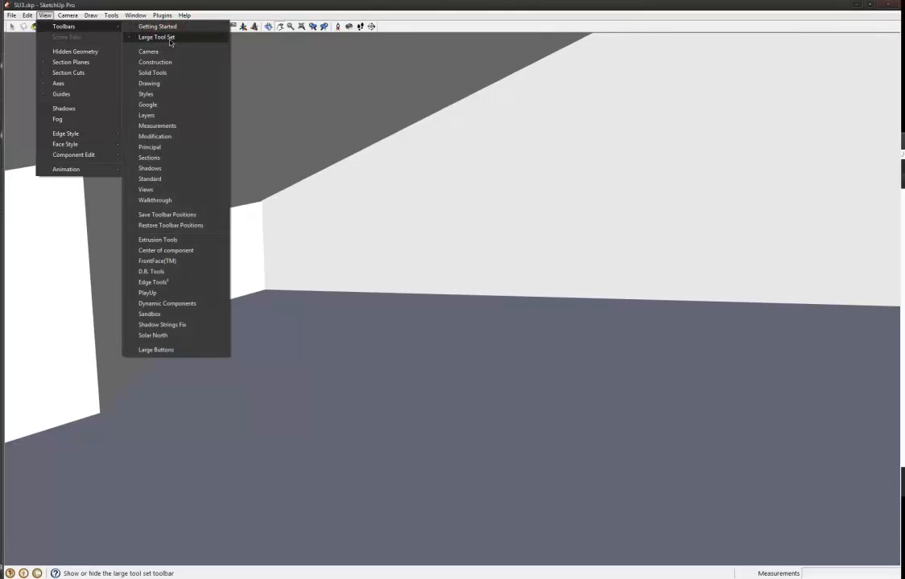
left_click(272, 15)
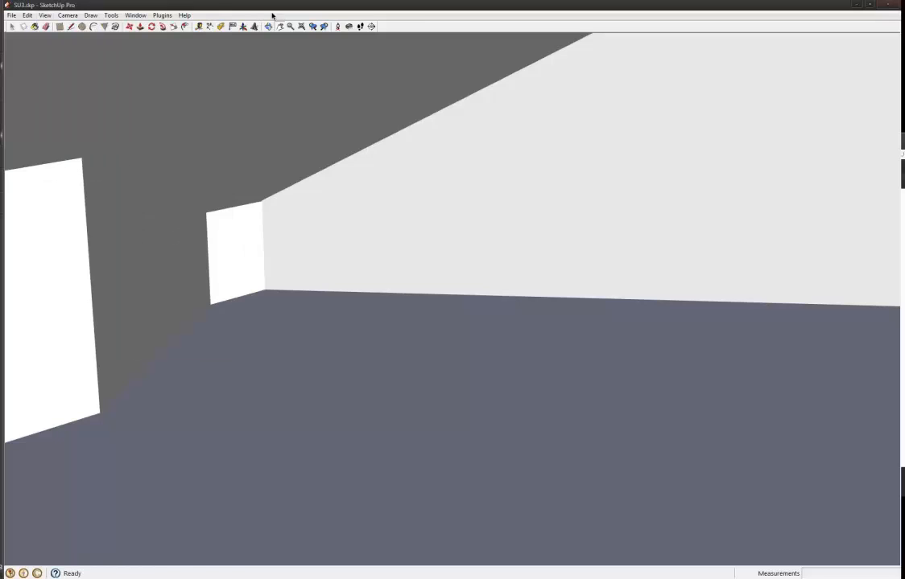
left_click(302, 28)
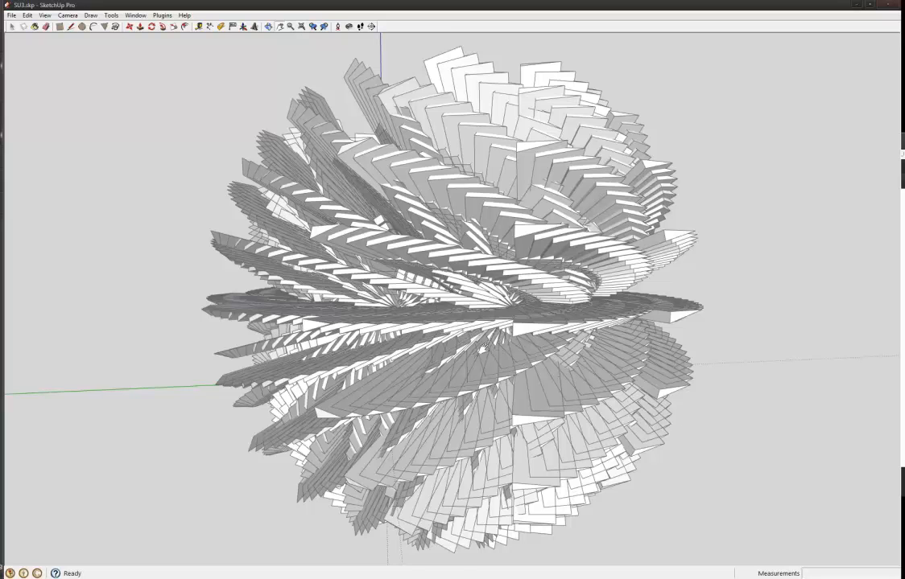
- Frame a close-up perspective of the curved blades converging at the hub
middle_click_drag(488, 352, 721, 198)
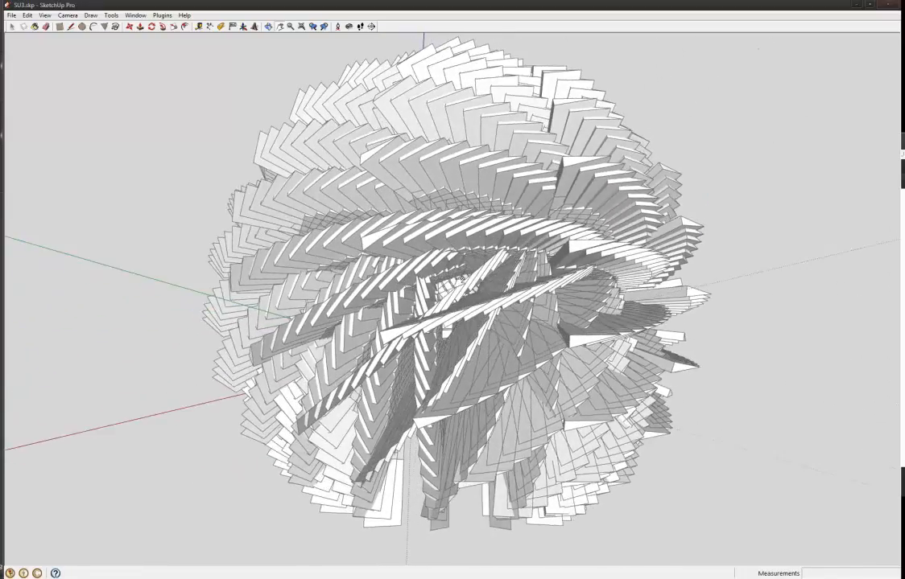
scroll(453, 290, "up", 3)
scroll(453, 290, "up", 5)
middle_click_drag(453, 289, 765, 235)
mouse_move(453, 266)
middle_mouse_down("shift")
mouse_move(413, 236)
mouse_move(417, 313)
mouse_move(442, 293)
mouse_move(418, 308)
mouse_move(326, 295)
mouse_move(481, 309)
mouse_move(446, 322)
mouse_move(586, 329)
mouse_move(668, 377)
mouse_move(671, 414)
mouse_move(824, 442)
mouse_move(376, 322)
mouse_move(322, 327)
mouse_move(408, 317)
mouse_move(595, 329)
mouse_move(578, 371)
mouse_move(618, 369)
mouse_move(422, 323)
mouse_move(192, 319)
mouse_move(263, 317)
mouse_move(374, 424)
mouse_move(375, 379)
mouse_move(411, 392)
mouse_move(604, 311)
mouse_move(598, 306)
middle_mouse_up("shift")
scroll(491, 260, "up", 6)
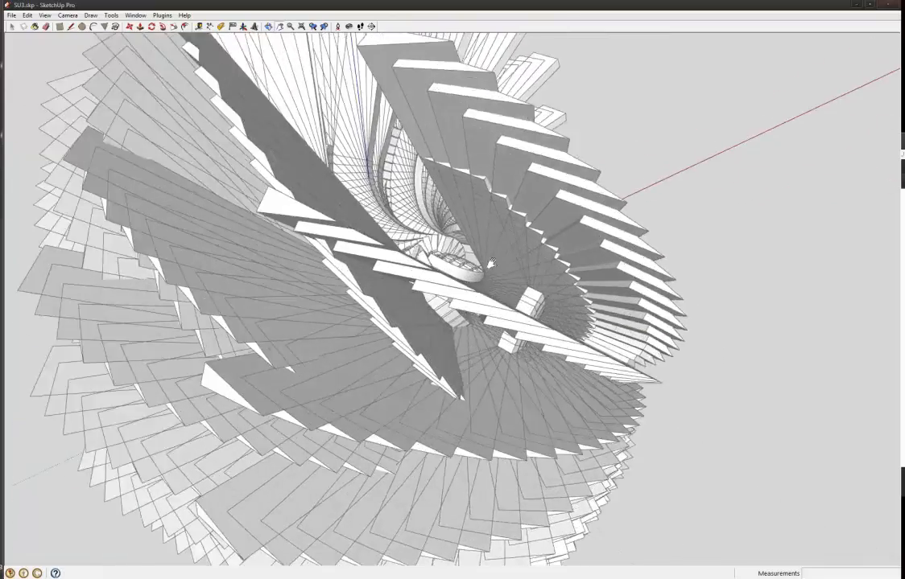
mouse_move(473, 275)
middle_mouse_down()
mouse_move(485, 307)
mouse_move(437, 290)
mouse_move(412, 262)
mouse_move(467, 283)
mouse_move(456, 284)
middle_mouse_up()
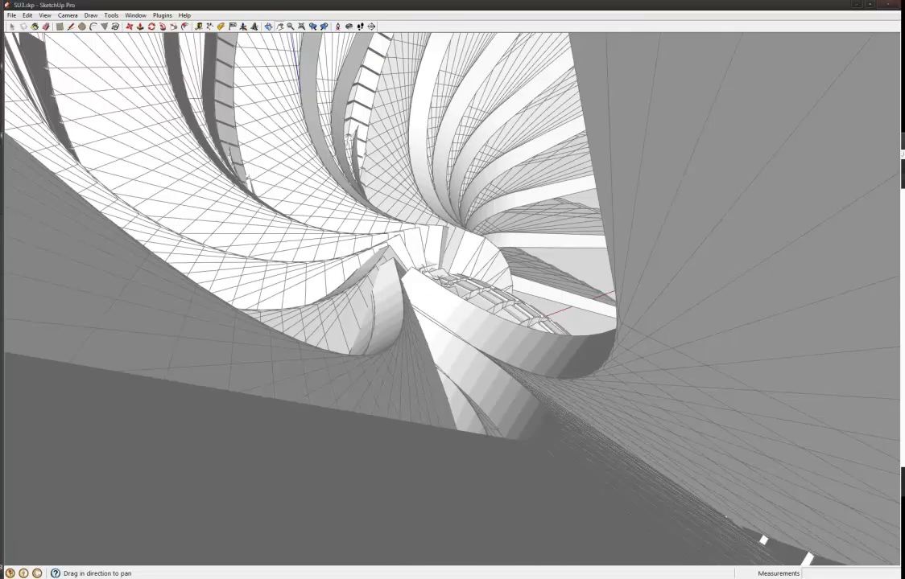
- Bring up the style settings and display the faces in Hidden Line style with edges kept on
left_click_drag(903, 153, 799, 82)
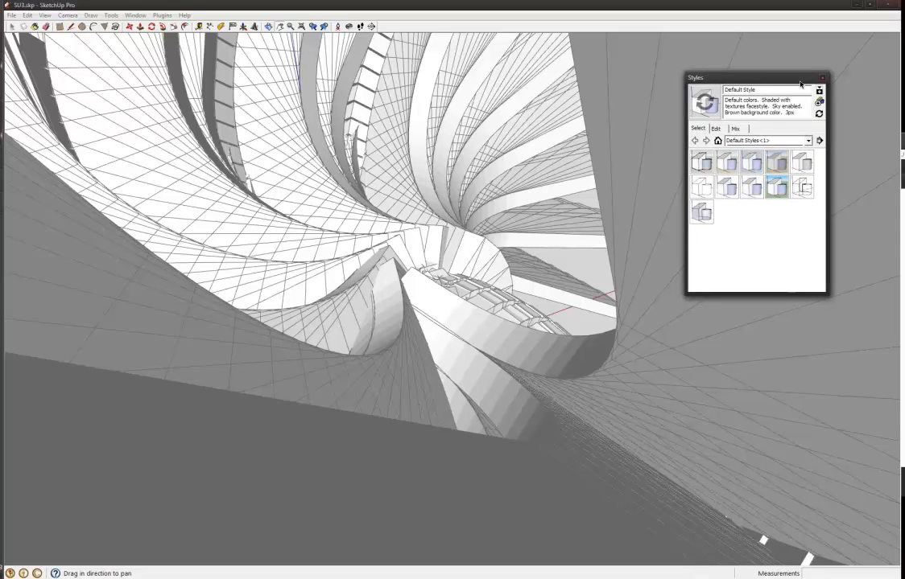
left_click(716, 129)
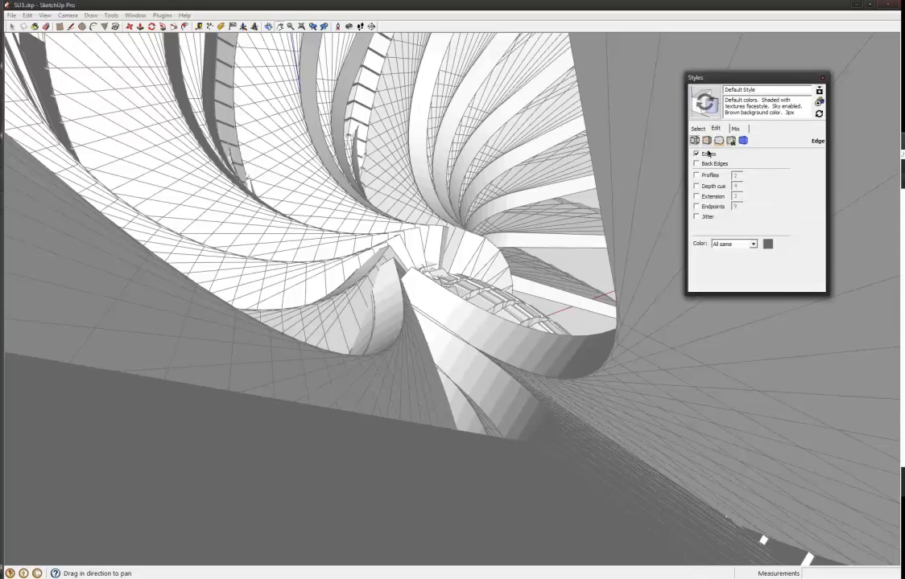
left_click(696, 153)
left_click(696, 154)
left_click(706, 140)
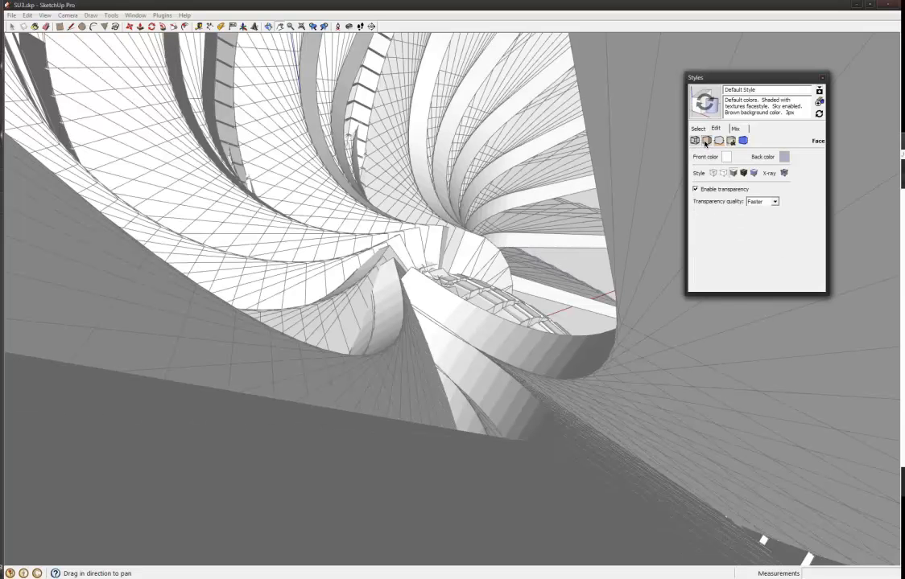
left_click(722, 174)
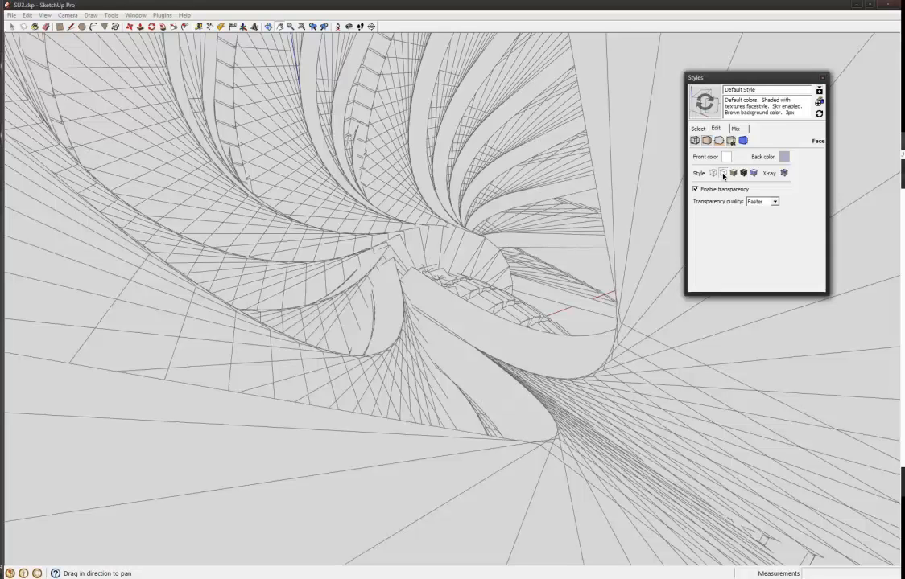
- Set the style's background colour to white with a lightness of 100, and move the Styles window aside
left_click(719, 140)
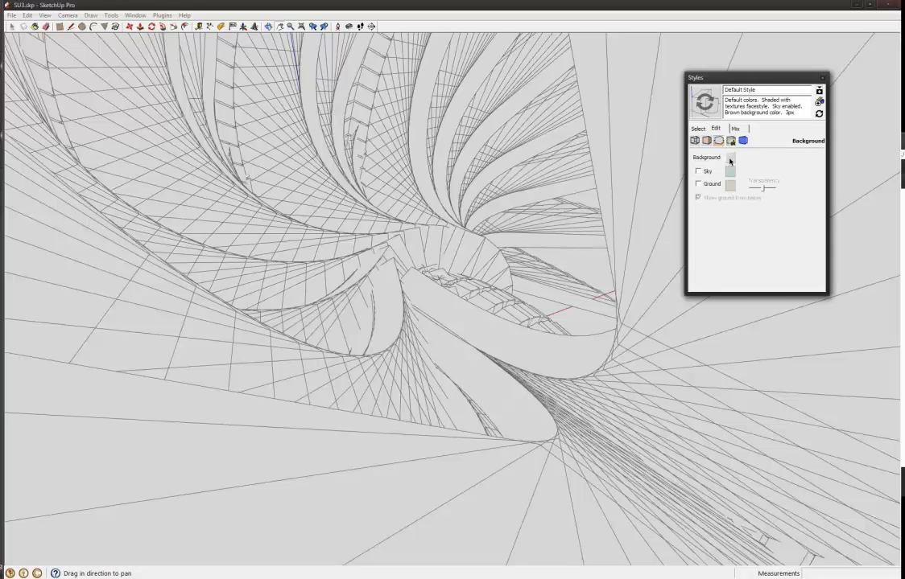
left_click(730, 159)
left_click_drag(553, 173, 563, 174)
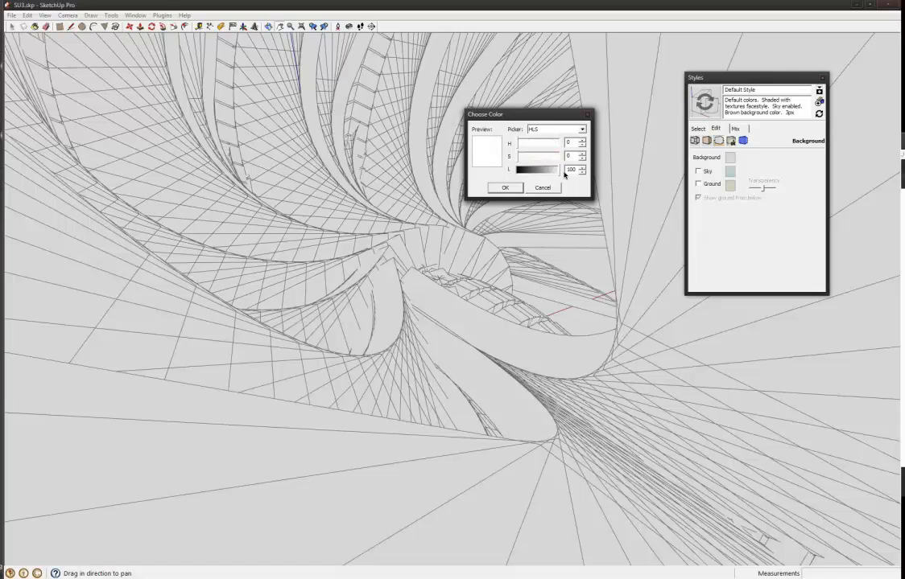
left_click(505, 188)
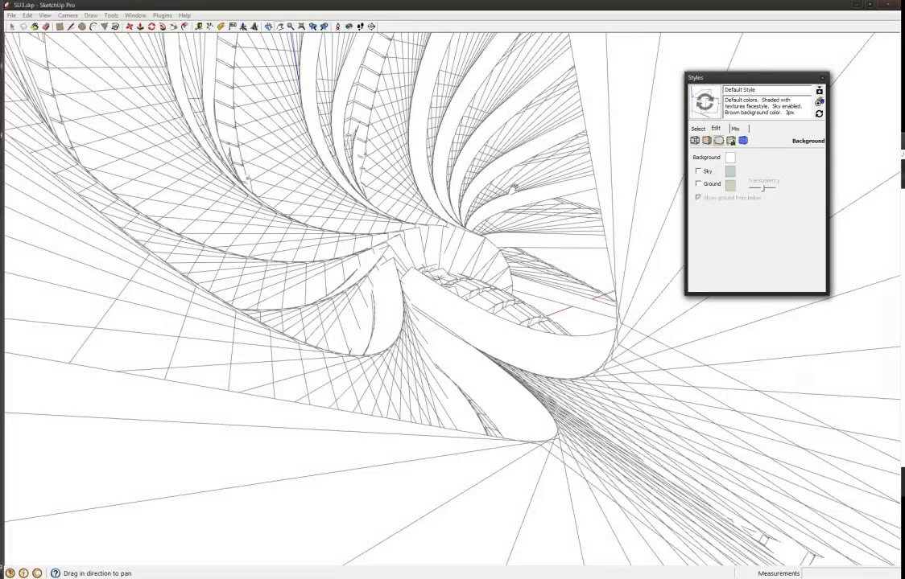
left_click_drag(512, 188, 446, 173)
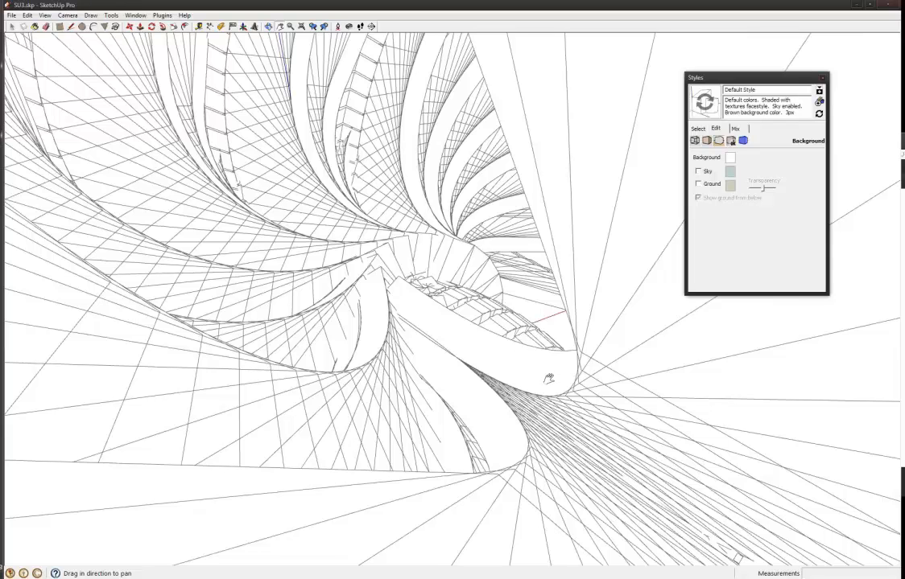
middle_click_drag(548, 379, 555, 379)
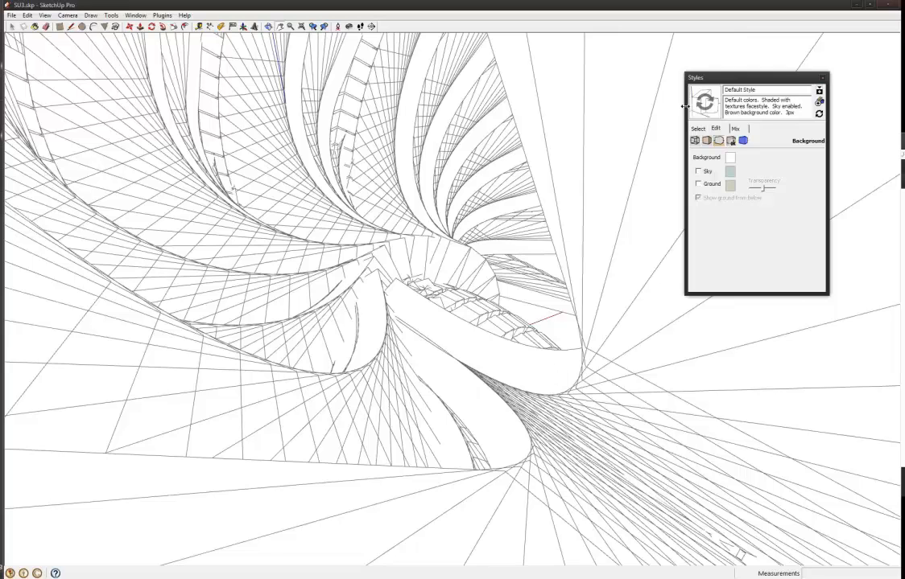
left_click_drag(700, 78, 738, 63)
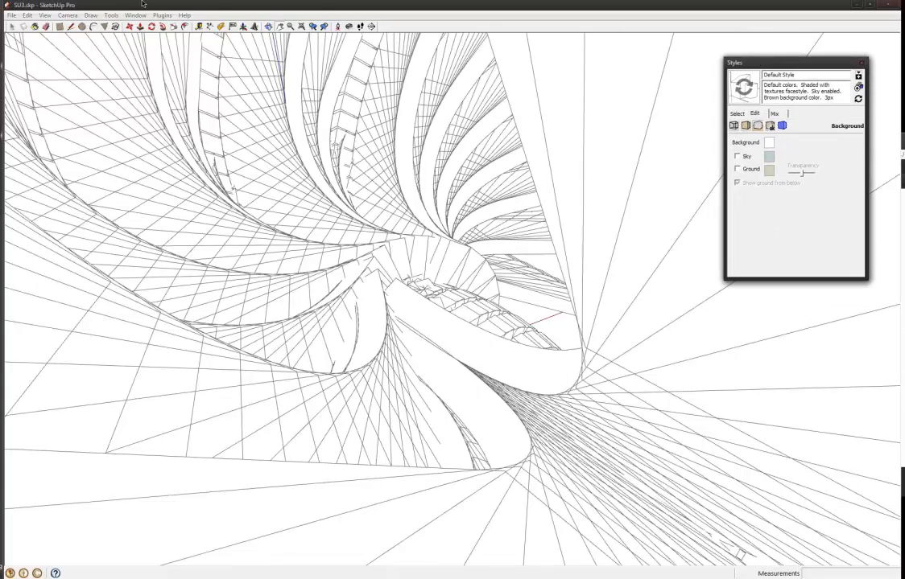
- Prepare a 2D graphic export of the view as JPEG Image SU3.jpg, and cancel without exporting
left_click(12, 15)
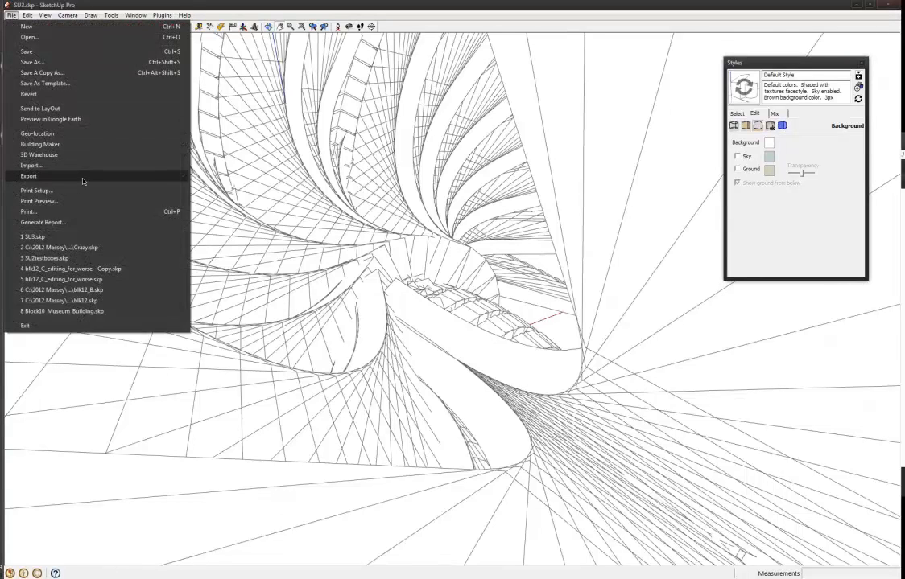
mouse_move(82, 180)
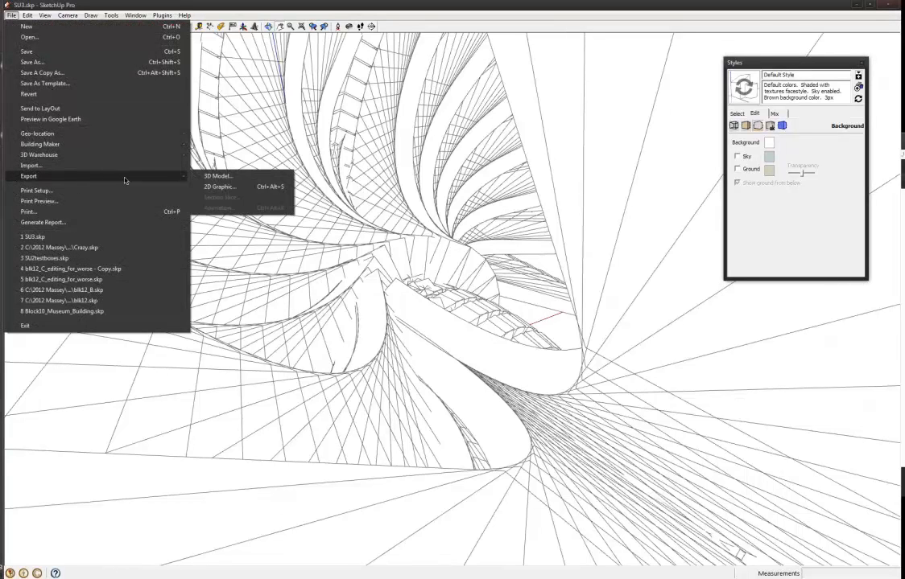
left_click(235, 187)
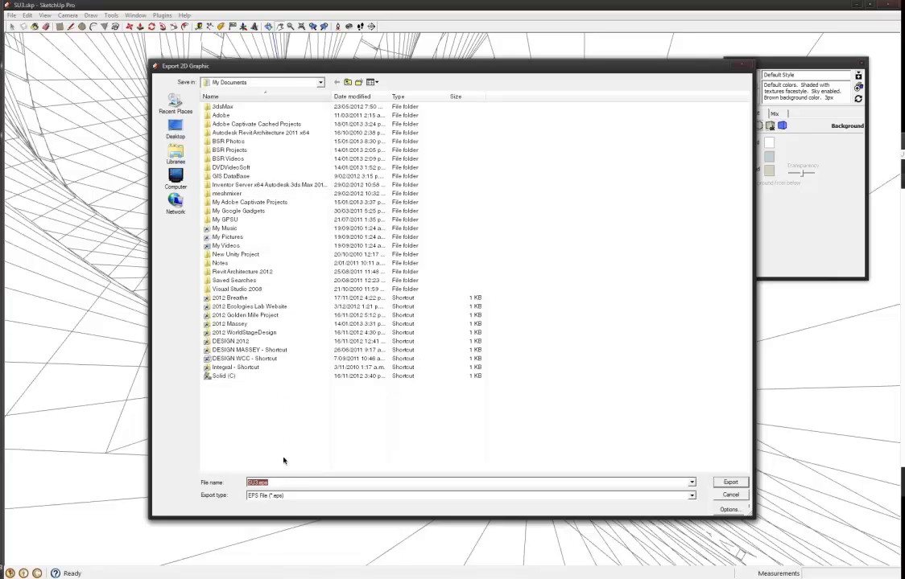
left_click(288, 496)
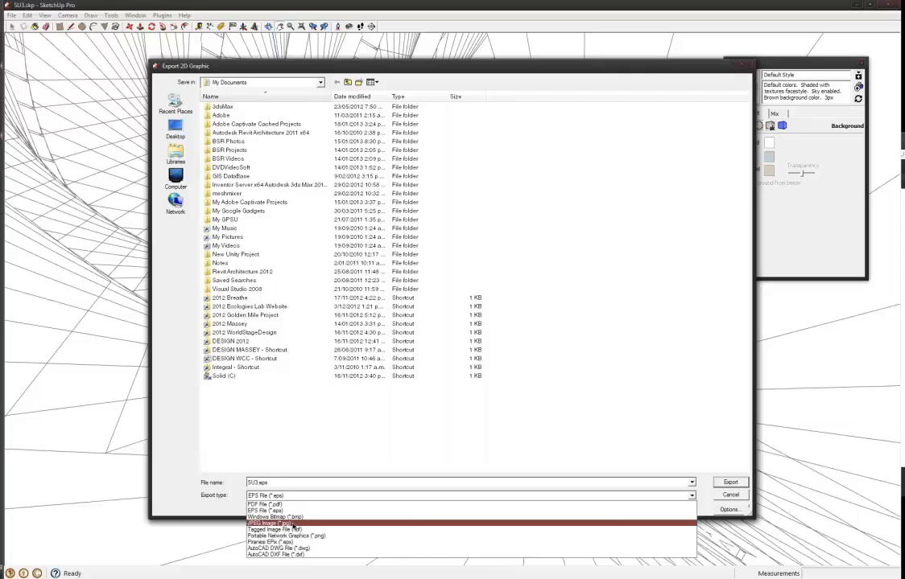
left_click(293, 524)
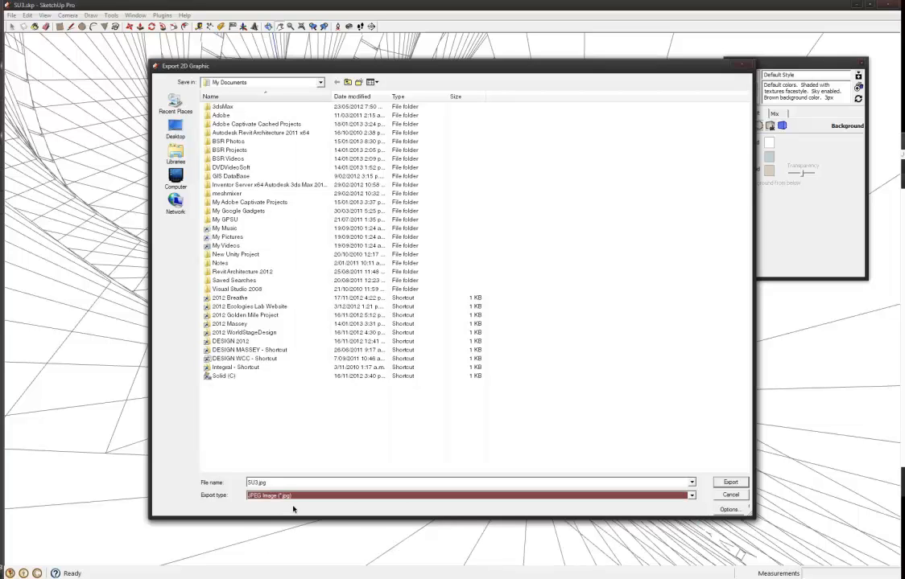
left_click_drag(397, 69, 304, 70)
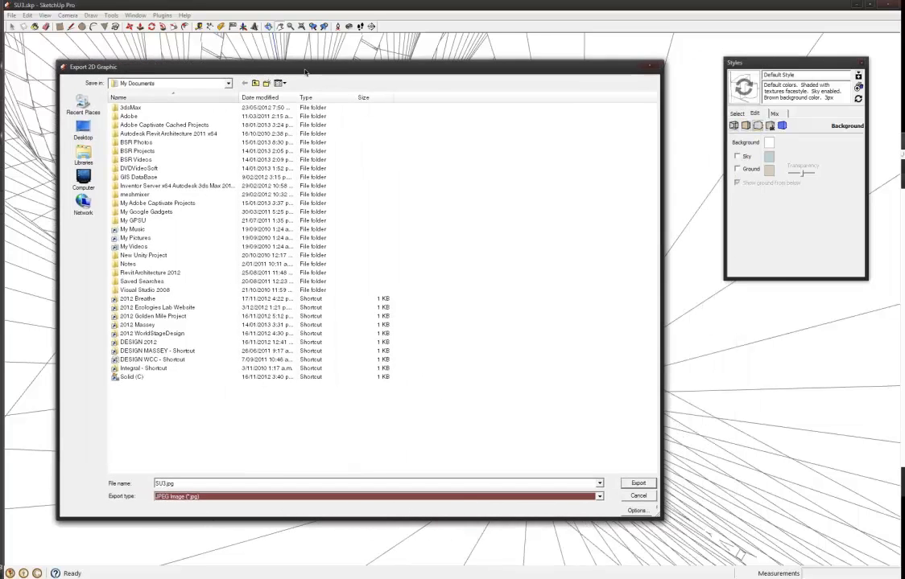
left_click(641, 495)
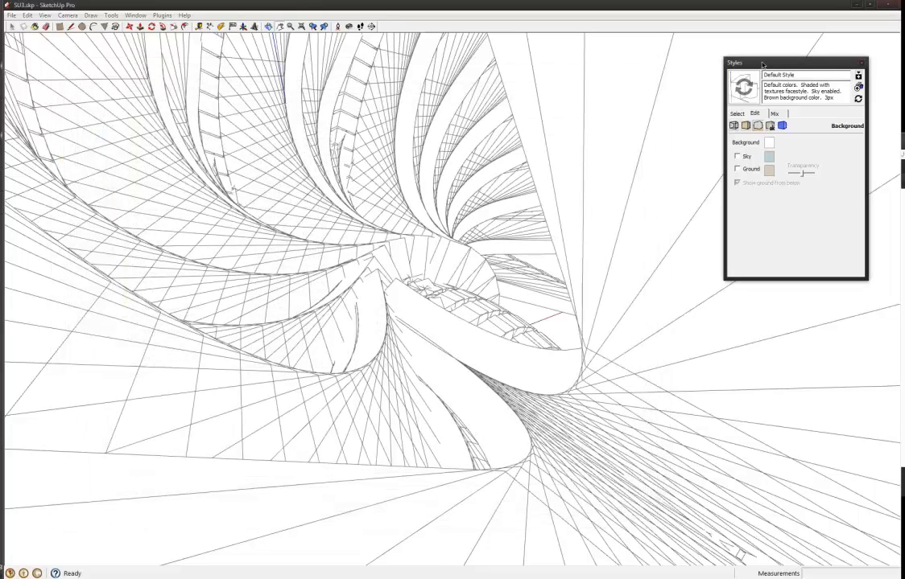
- Move the Styles window out of the way and save the current hub close-up as a new scene
left_click_drag(759, 63, 780, 42)
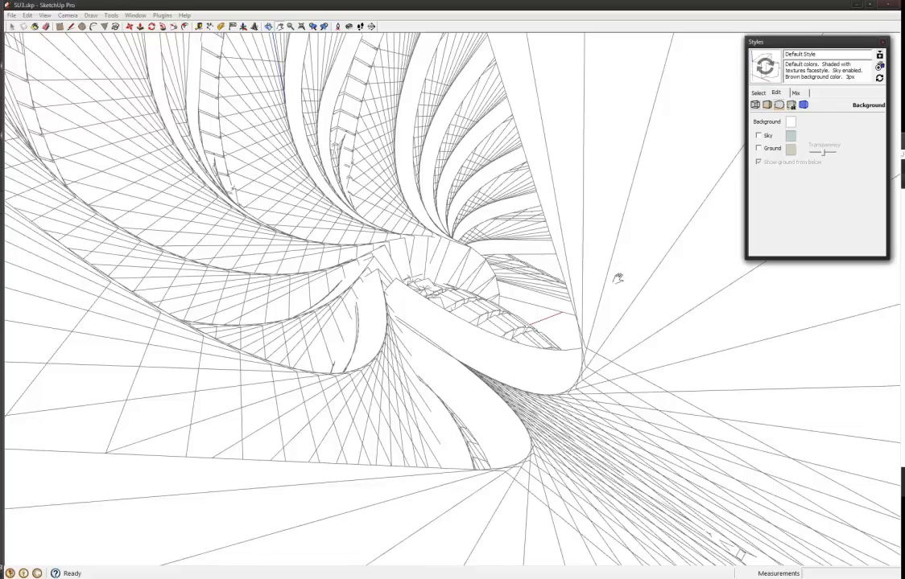
left_click(42, 16)
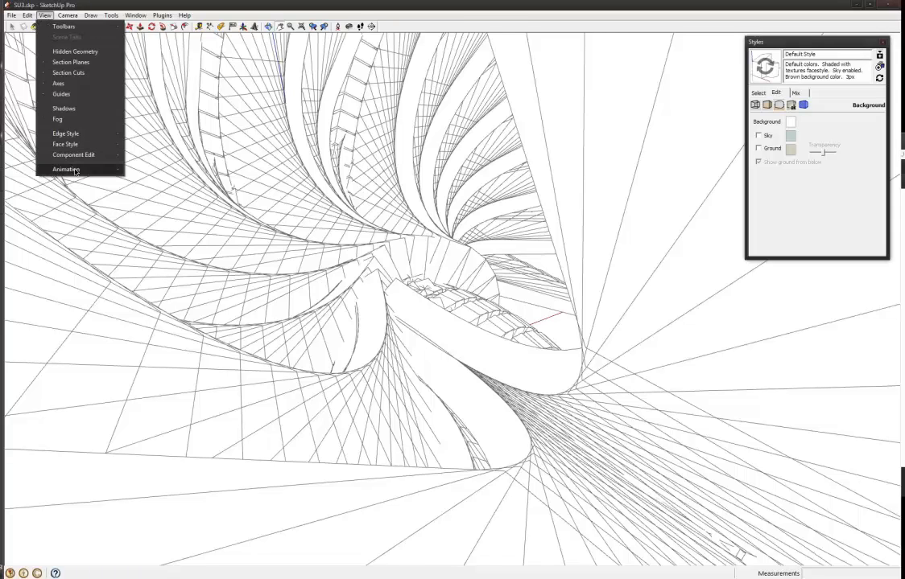
mouse_move(75, 172)
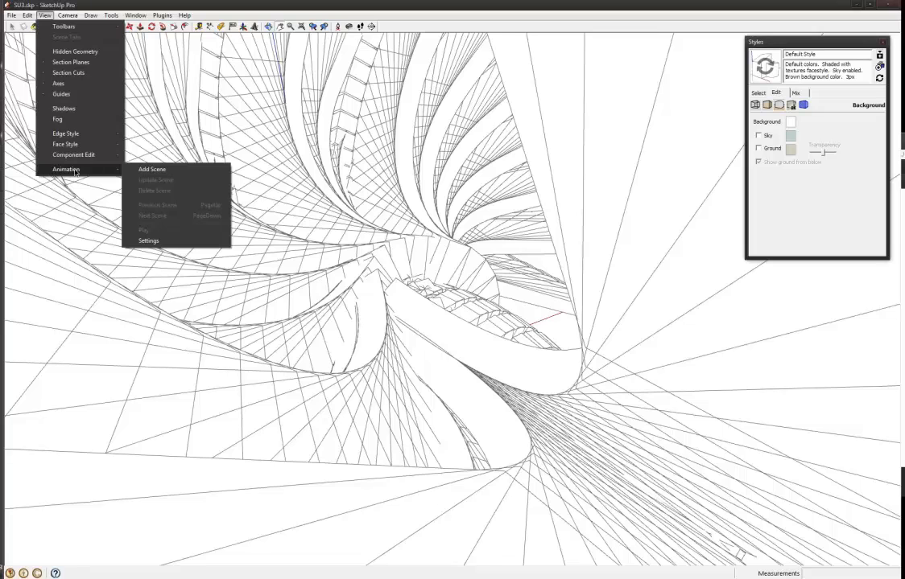
left_click(157, 170)
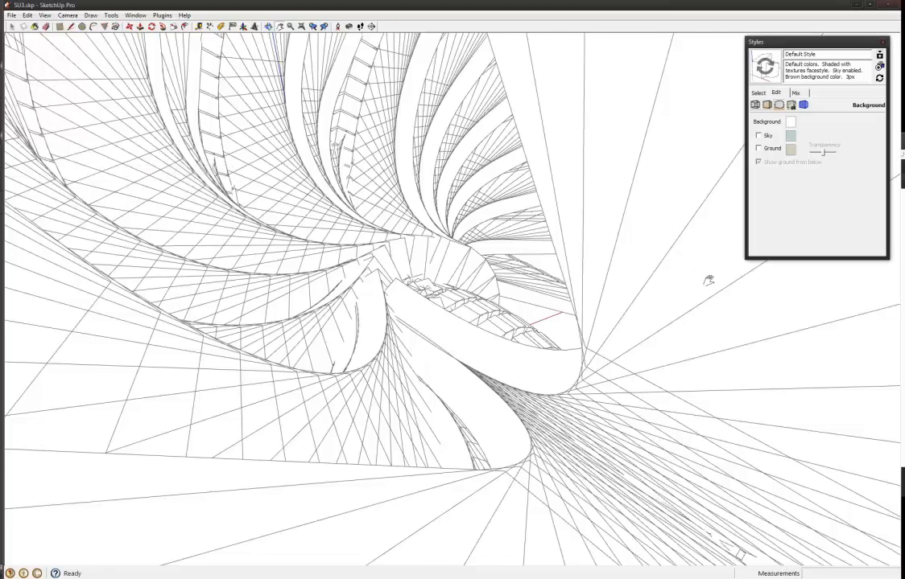
- Bring up the scene manager and place its window below the Styles window
left_click(134, 16)
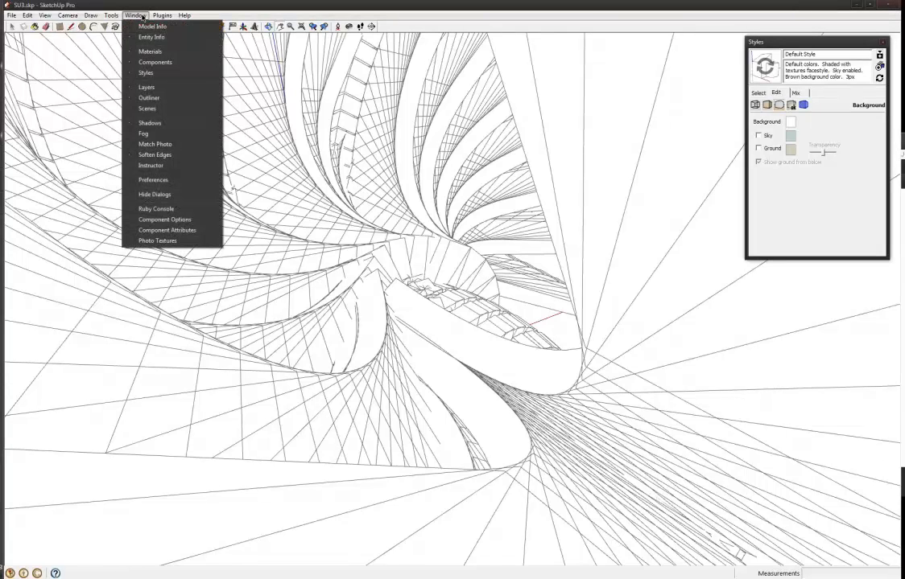
left_click(148, 109)
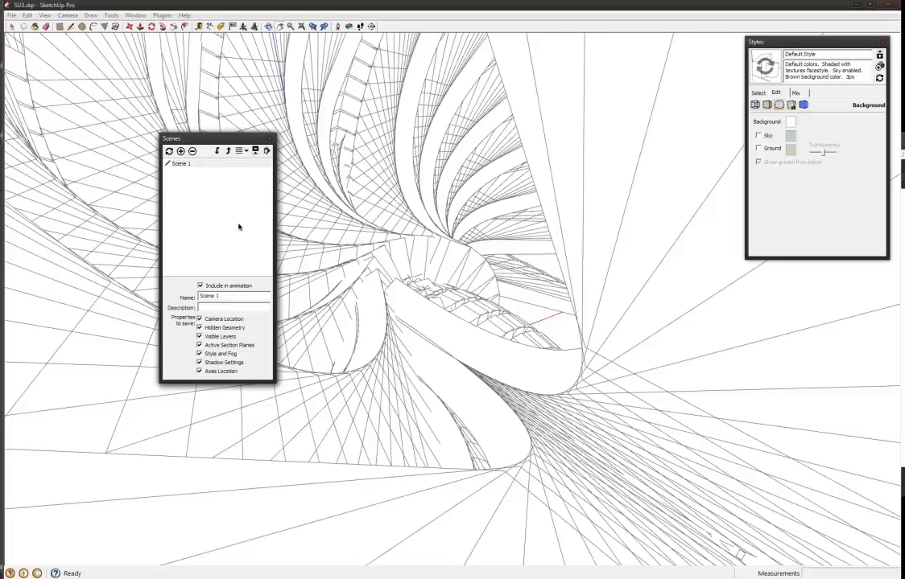
left_click_drag(187, 142, 794, 283)
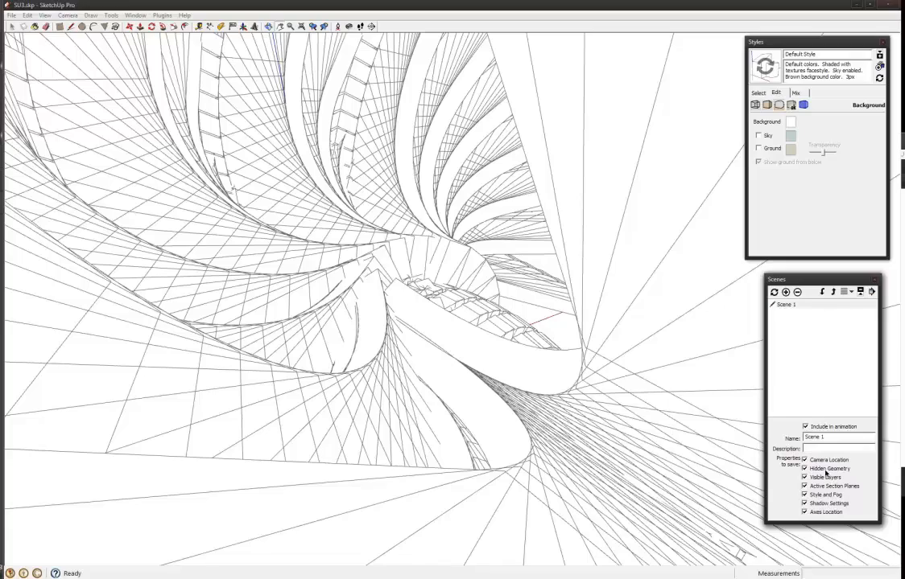
- Orbit away from the saved view, recall Scene 1, and line up the Styles and Scenes windows
middle_click_drag(356, 269, 666, 435)
double_click(791, 306)
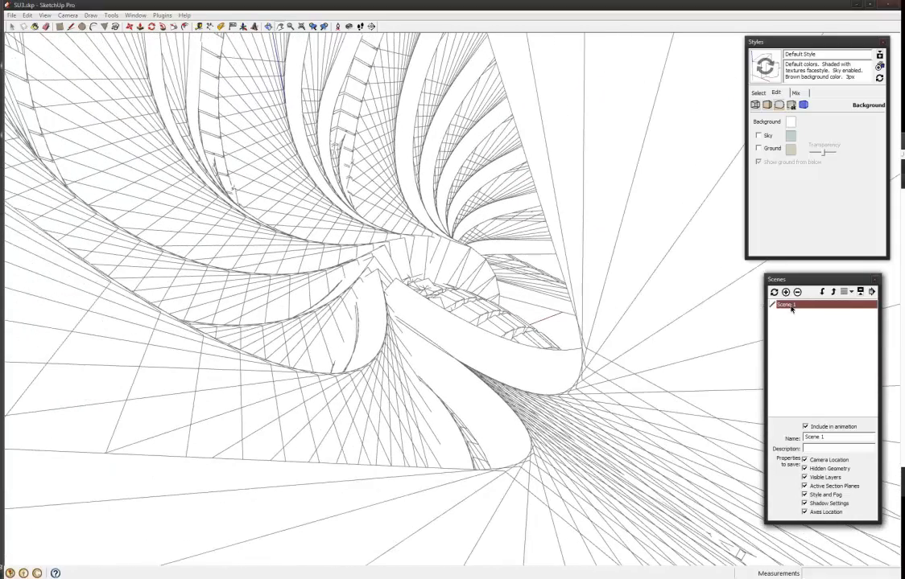
left_click_drag(795, 282, 802, 284)
mouse_move(799, 45)
left_mouse_down()
mouse_move(810, 48)
mouse_move(798, 47)
left_mouse_up()
left_click(250, 17)
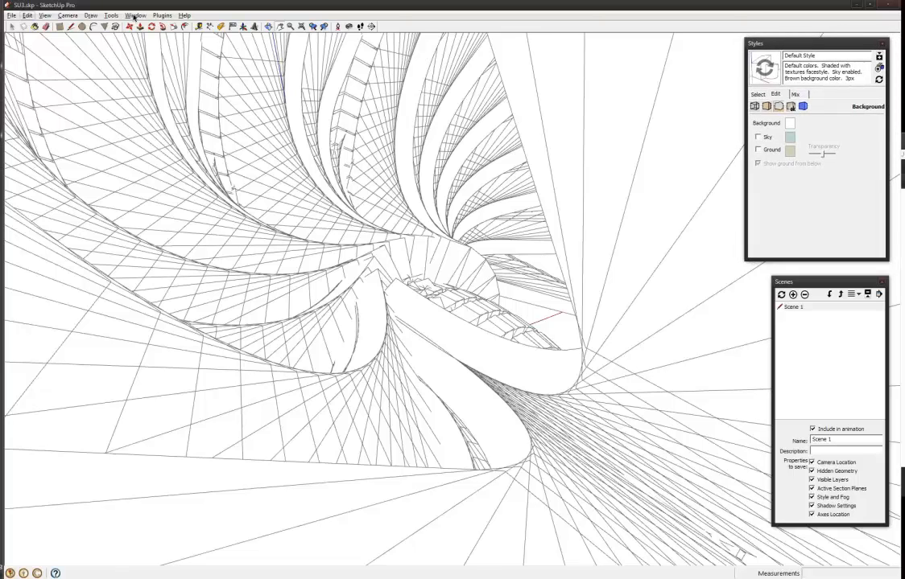
- Prepare a 2D graphic export of the view to the Desktop as JPEG Image SU3.jpg
left_click(11, 15)
mouse_move(64, 180)
left_click(205, 187)
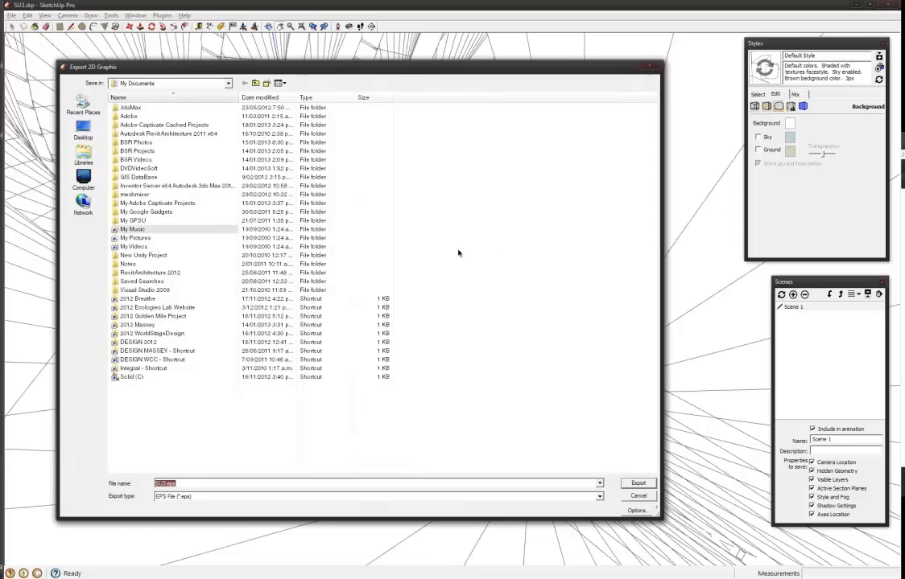
left_click(84, 131)
left_click(192, 496)
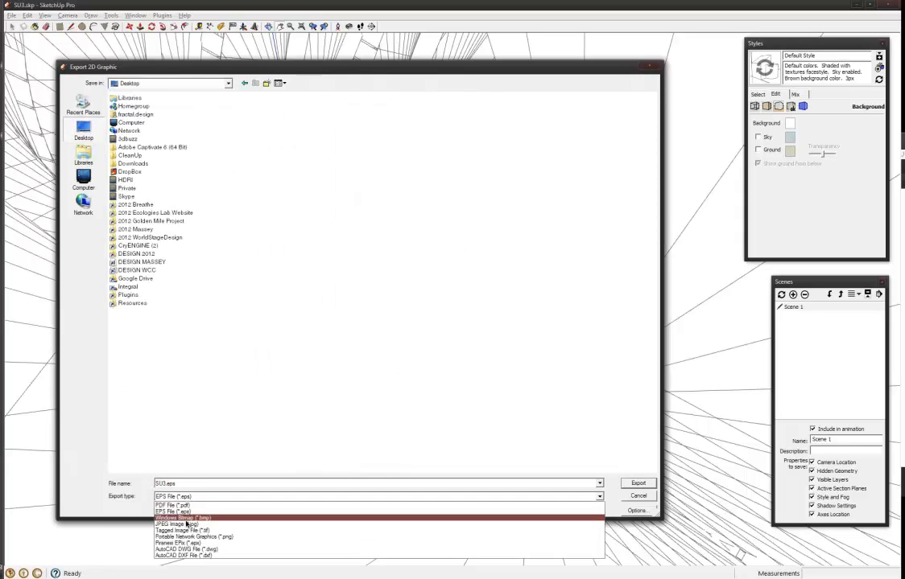
left_click(187, 527)
double_click(164, 483)
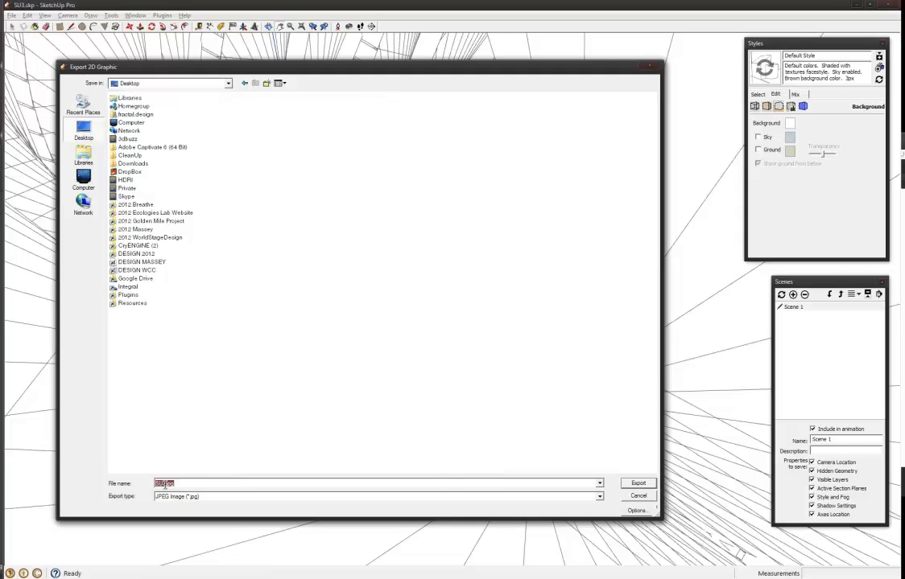
- Set the JPEG image width to 3000 pixels with view size off and export the file
left_click(636, 510)
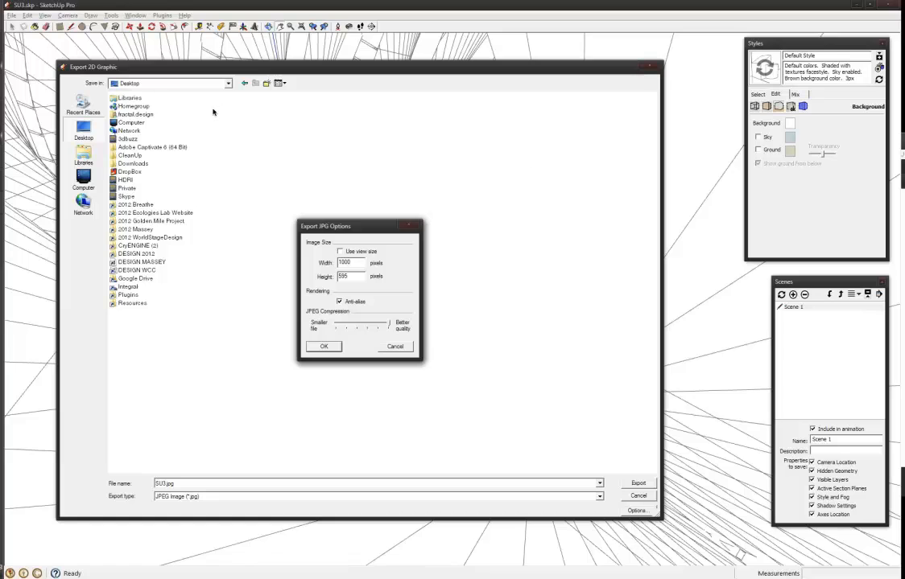
left_click(339, 252)
left_click(339, 252)
key("BackSpace")
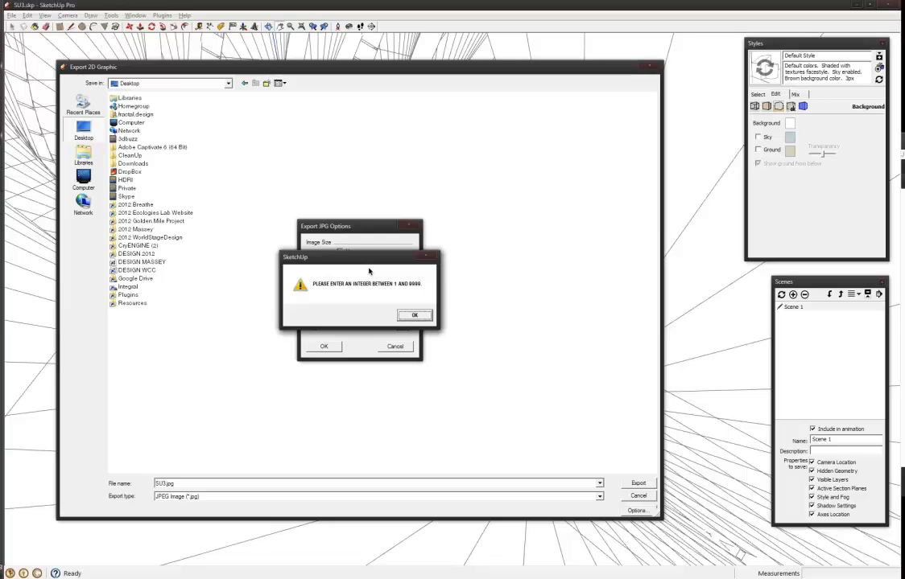
left_click(414, 314)
type("30")
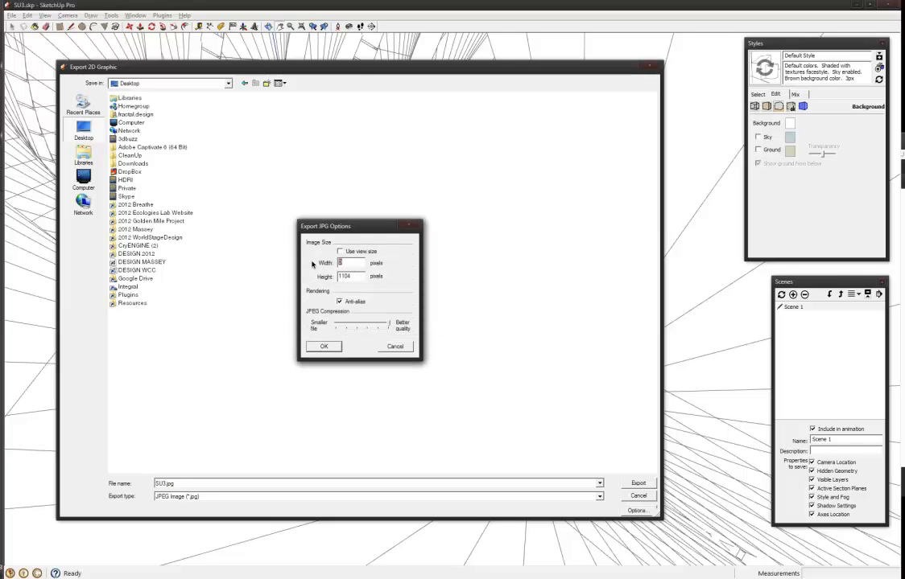
type("00")
left_click(323, 347)
left_click(636, 483)
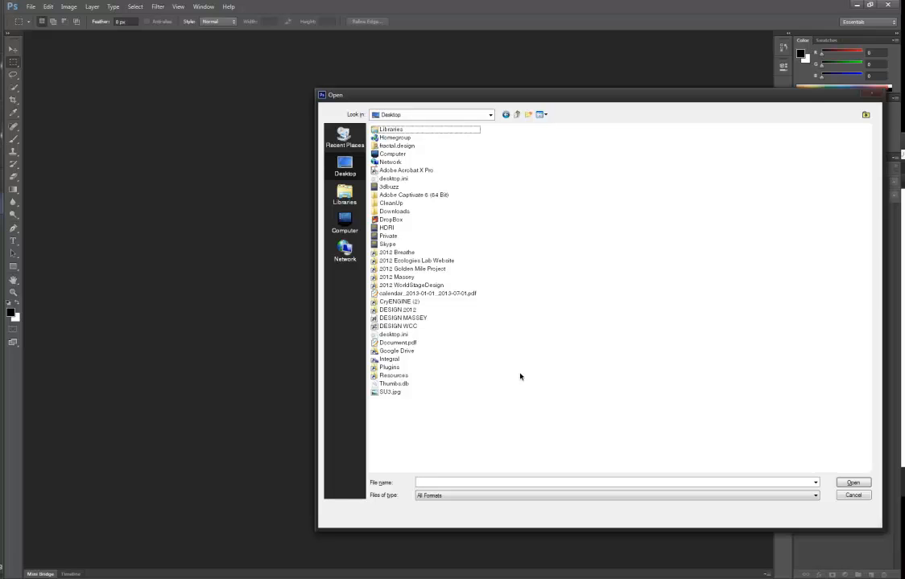
- In Photoshop, refresh the Desktop file list and open SU3.jpg
right_click(520, 383)
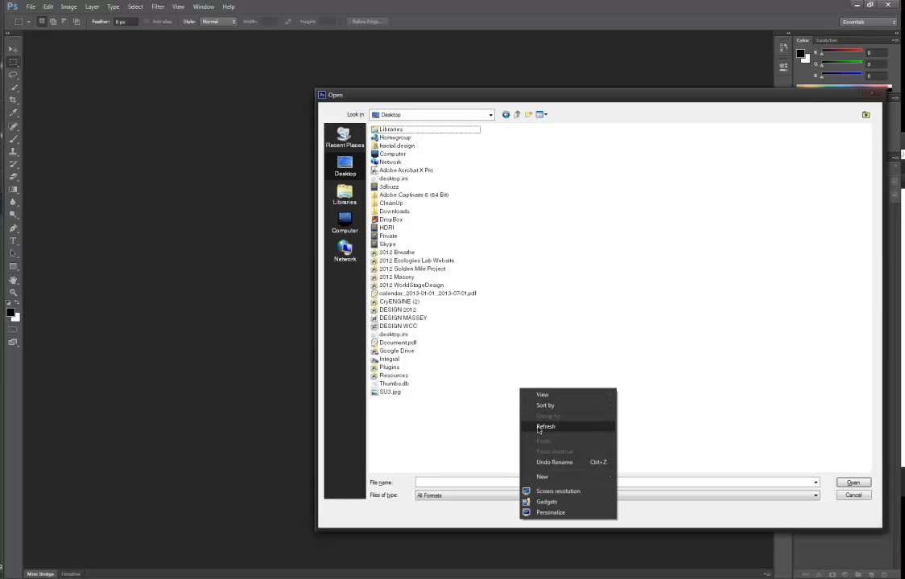
left_click(539, 428)
double_click(379, 385)
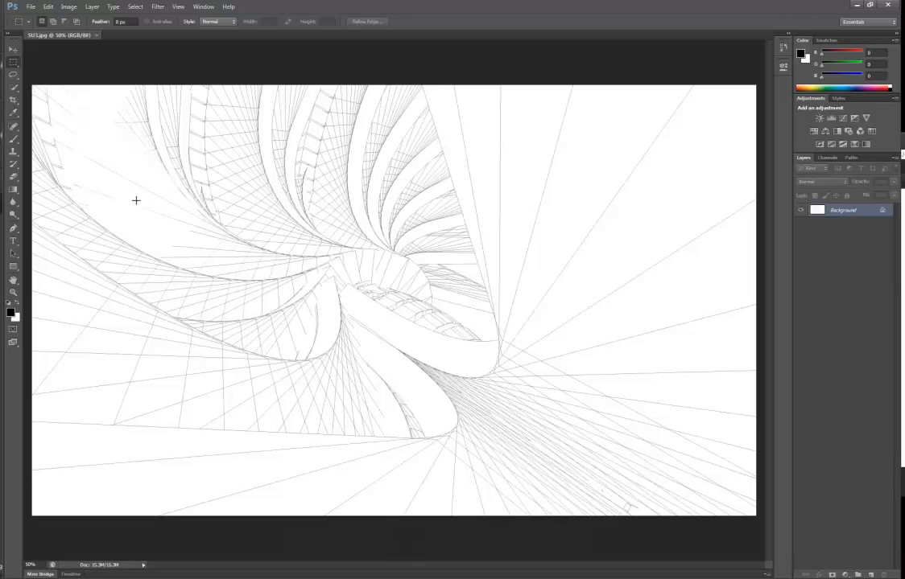
- Switch to SketchUp to compare the model view with the exported image, and return to Photoshop
mouse_move(4, 128)
left_click(53, 207)
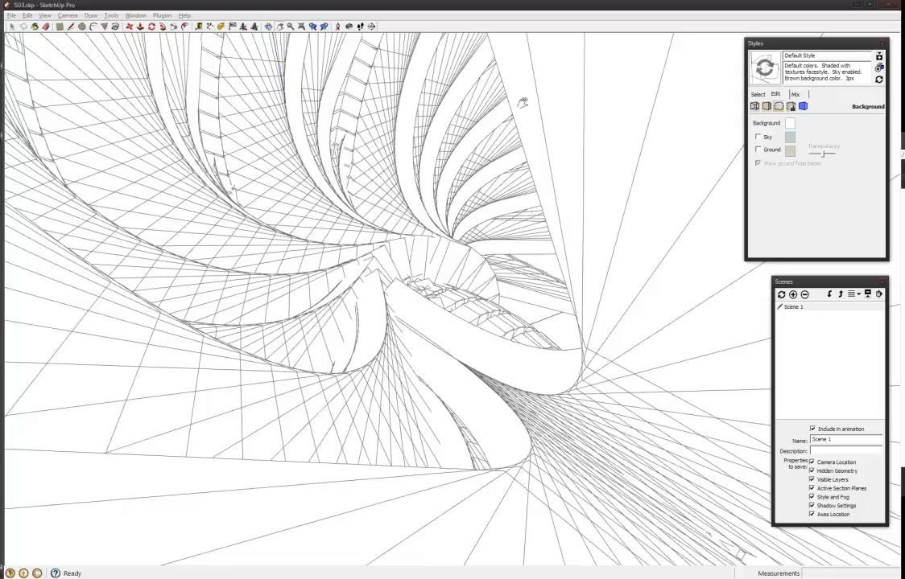
left_click(1, 200)
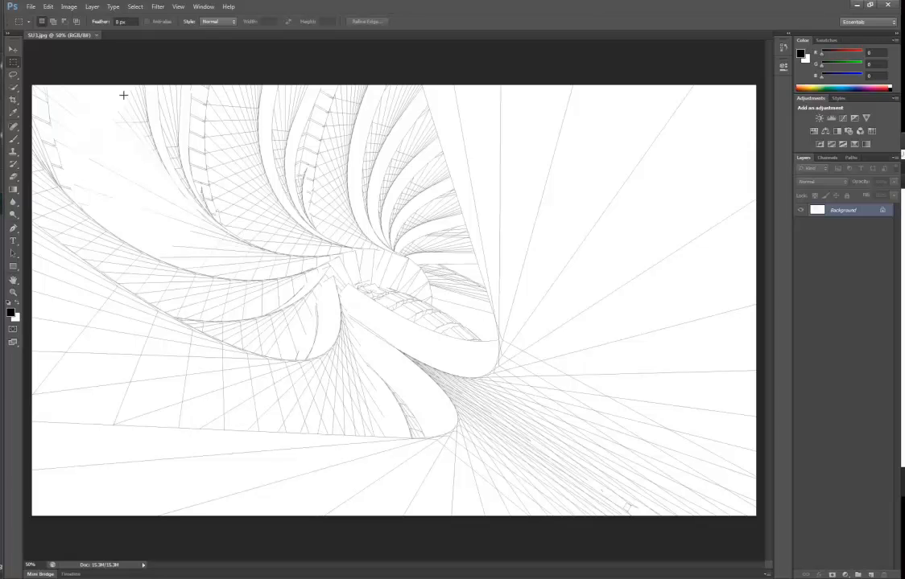
- Examine the exported line work at actual pixels across the hub, and fit the whole image on screen
key("z")
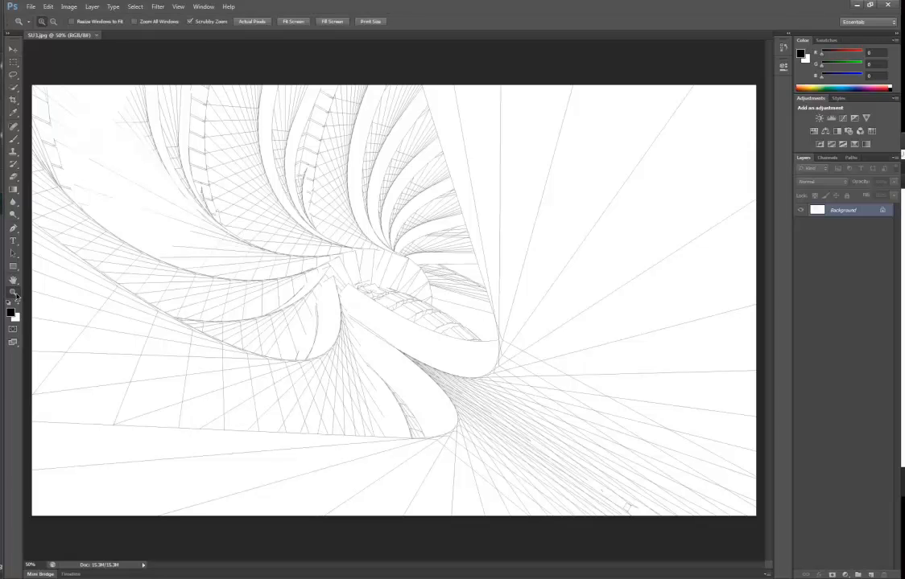
left_click(255, 302)
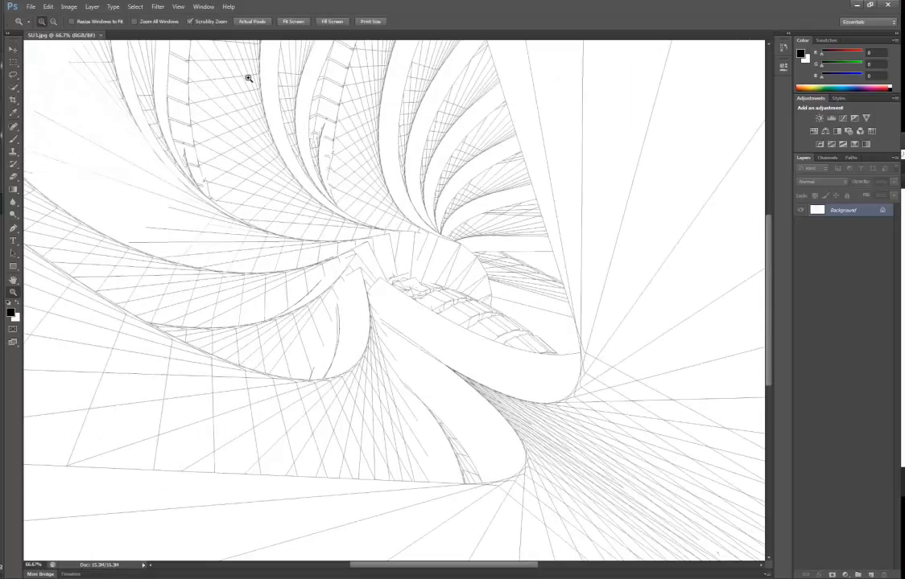
left_click(253, 22)
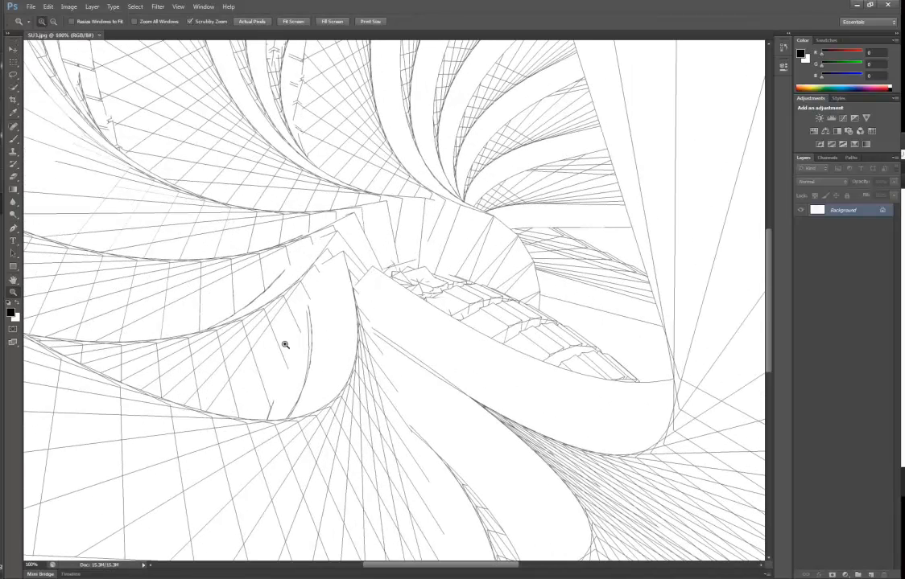
left_click_drag(607, 201, 540, 343)
left_click_drag(284, 312, 516, 340)
left_click_drag(351, 195, 464, 360)
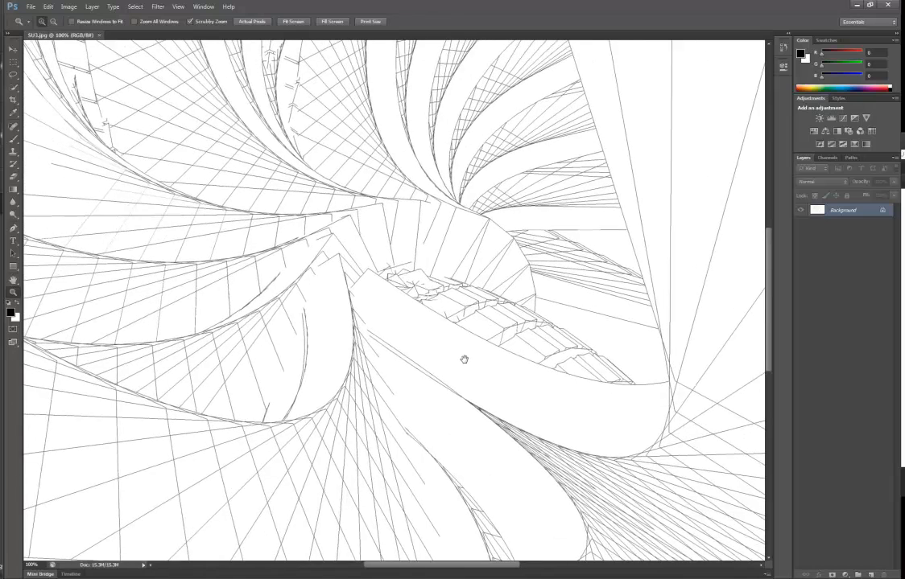
key("ctrl+0")
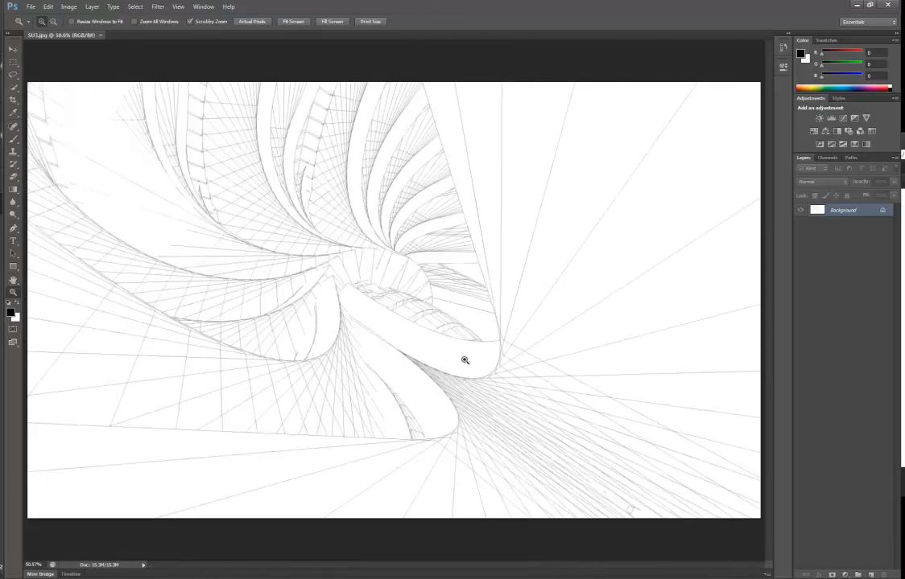
- Select the white background with Color Range, sampling an empty white area at a fuzziness of 15
key("m")
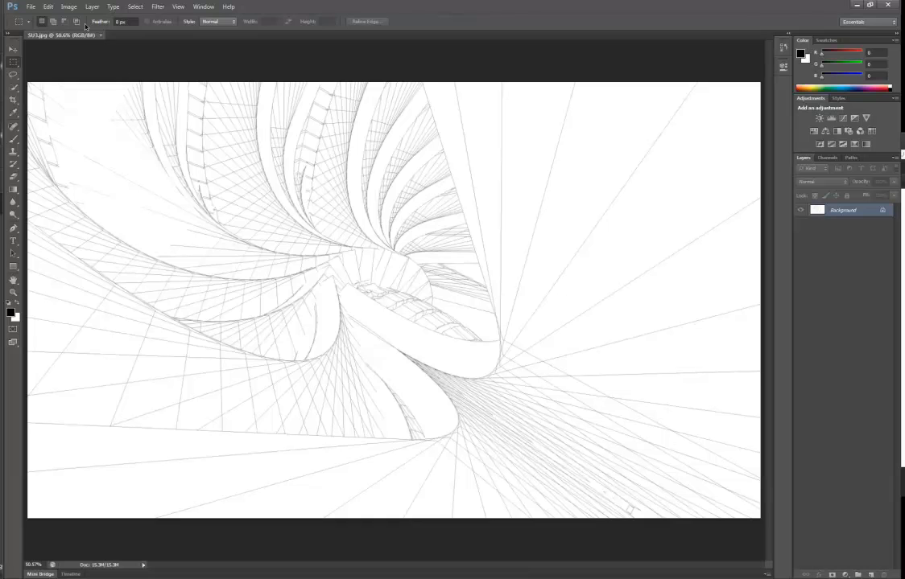
left_click(69, 7)
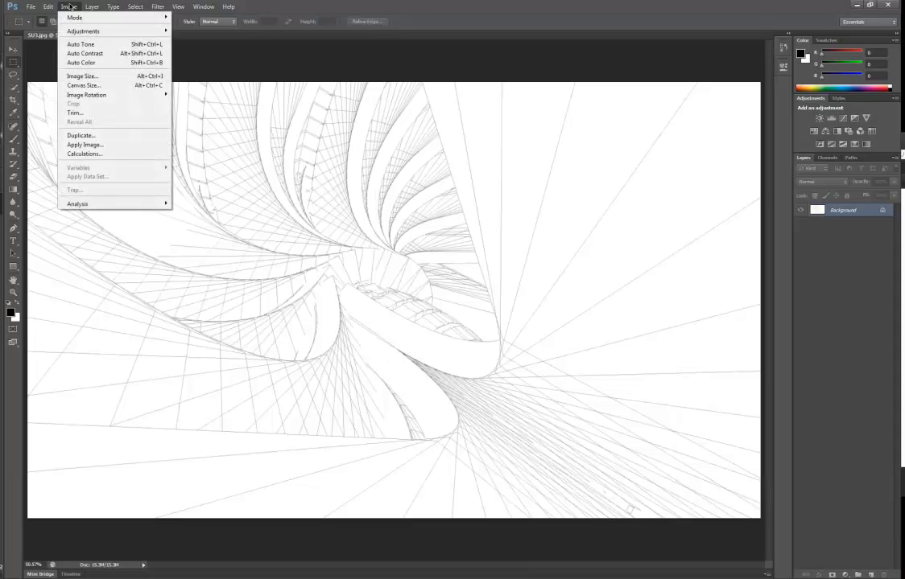
mouse_move(134, 7)
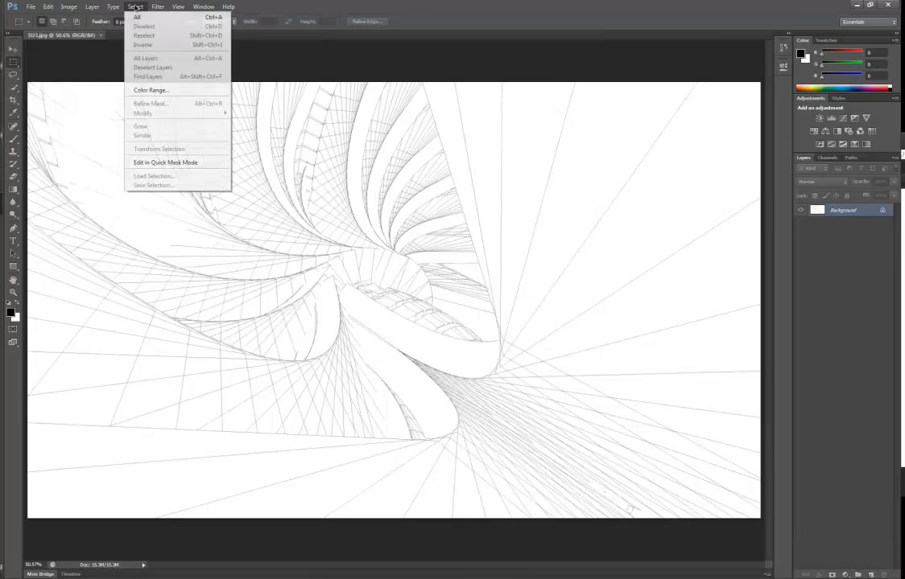
left_click(171, 92)
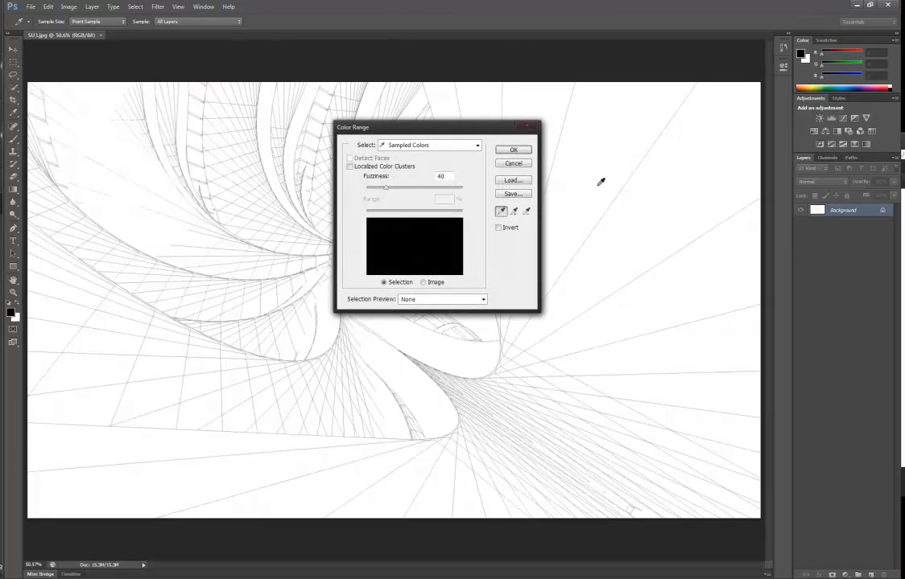
left_click(598, 157)
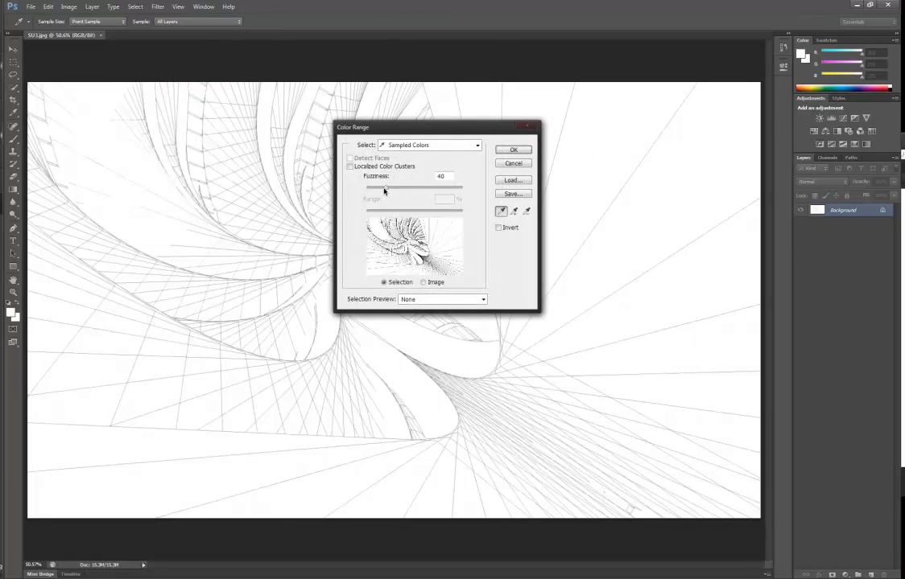
left_click_drag(386, 189, 354, 194)
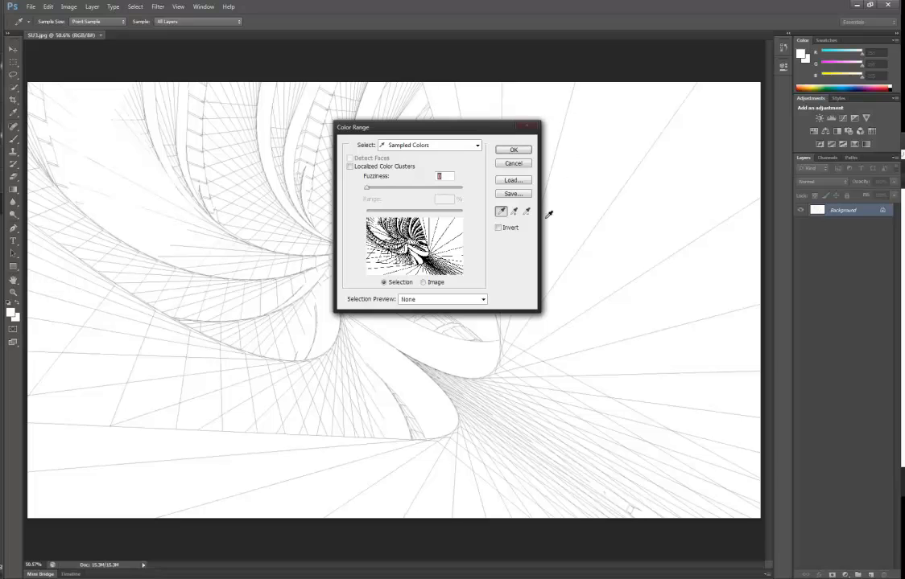
mouse_move(367, 191)
left_mouse_down()
mouse_move(505, 196)
mouse_move(372, 193)
left_mouse_up()
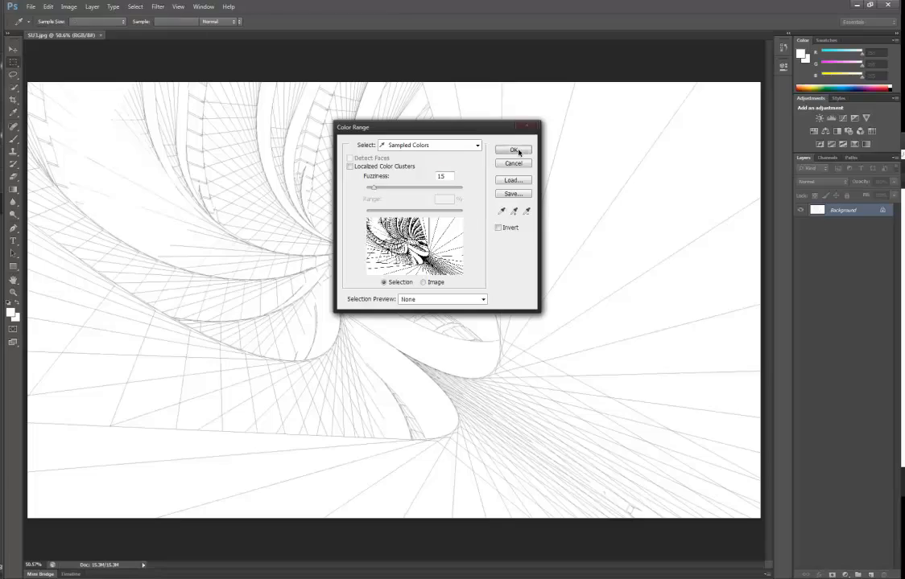
left_click(514, 150)
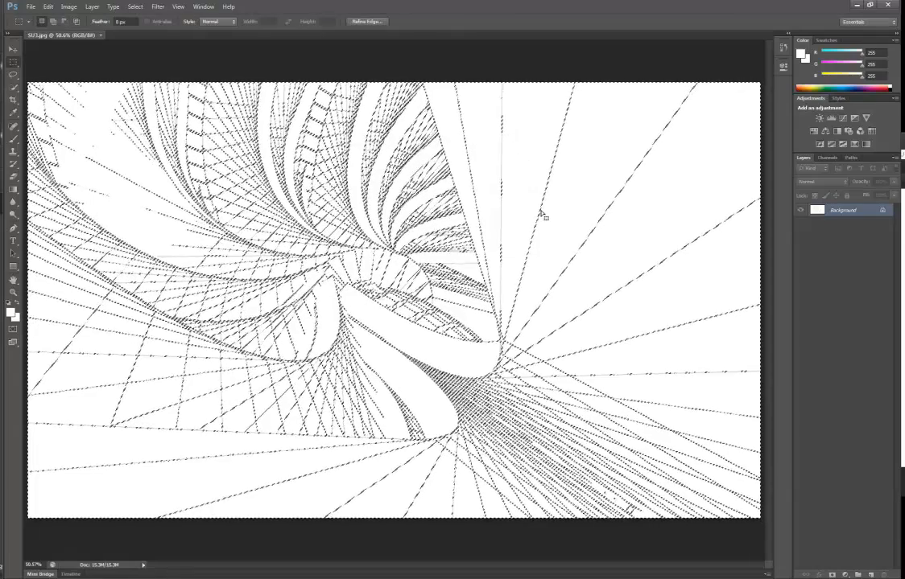
- Copy the selected white areas of the drawing onto a new layer
key("ctrl+plus")
key("ctrl+plus")
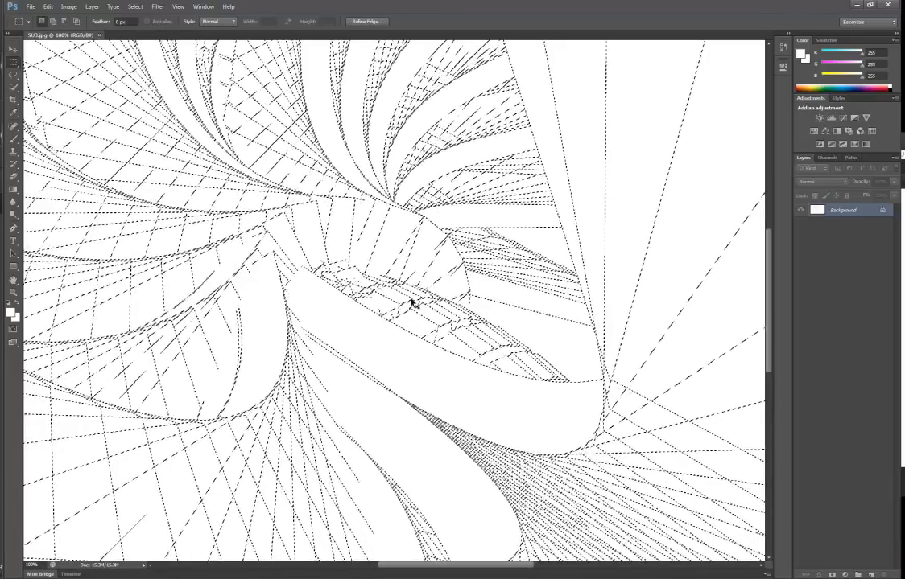
key("ctrl+j")
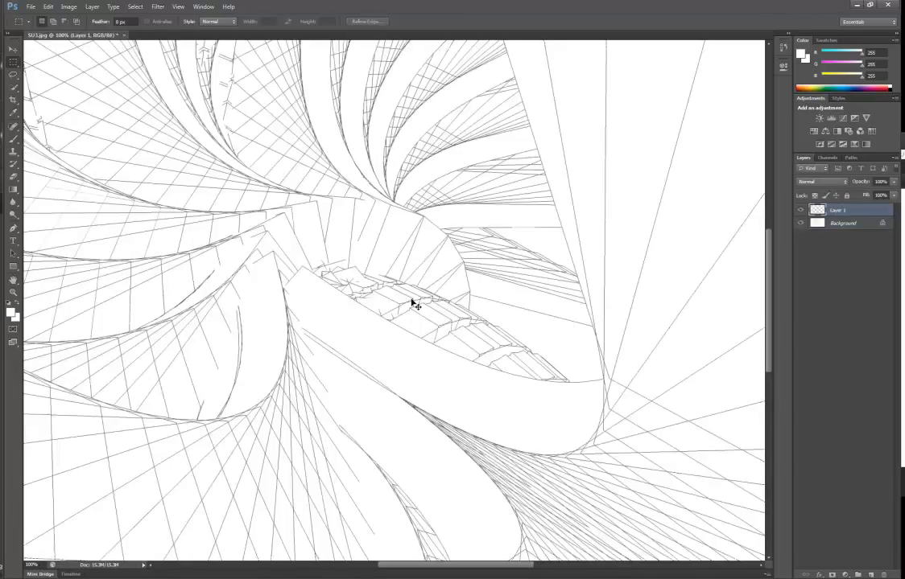
- Hide the Background layer, inspect Layer 1's line work against transparency, and fit the whole image on screen
left_click(800, 223)
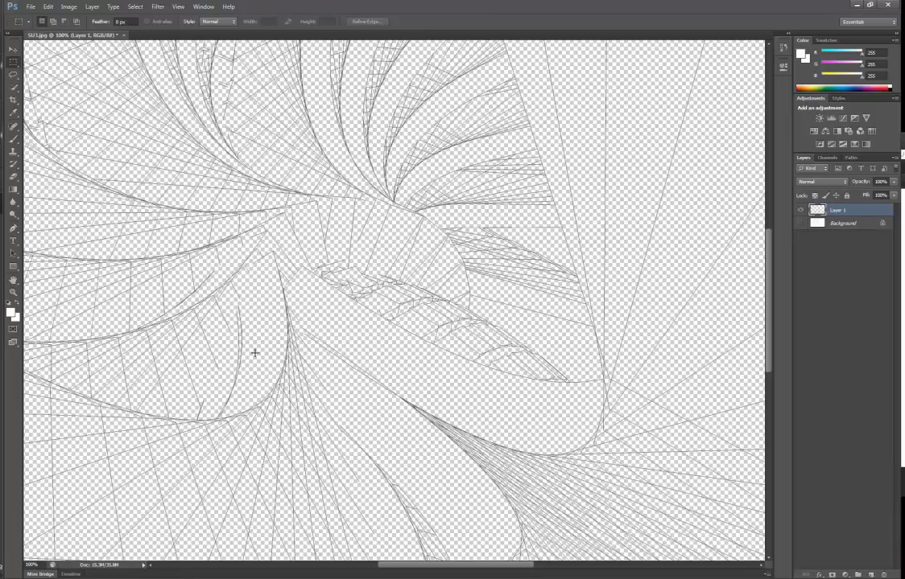
left_click_drag(566, 391, 470, 317)
key("ctrl+0")
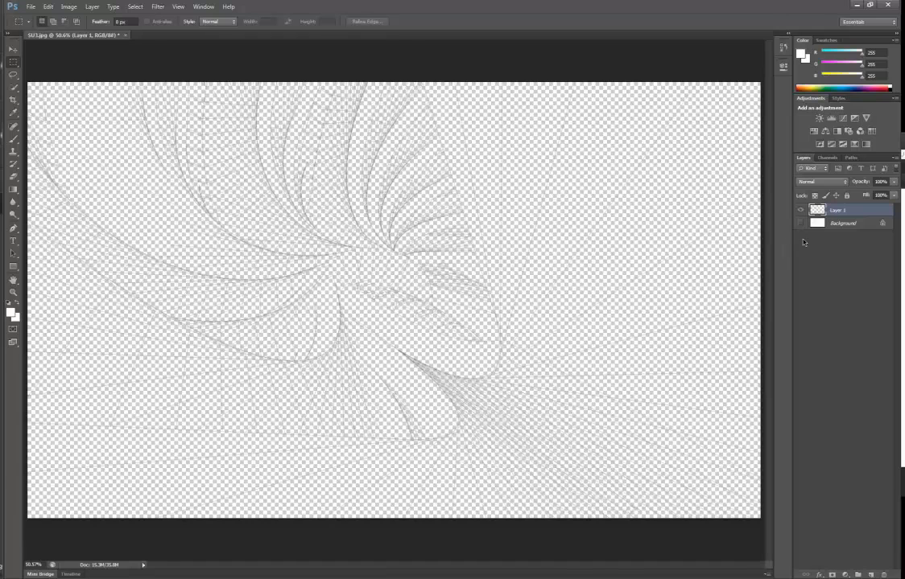
- Add a new layer directly above Background, fill it with white, and invert the fill to black
left_click(841, 230)
key("ctrl+shift+n")
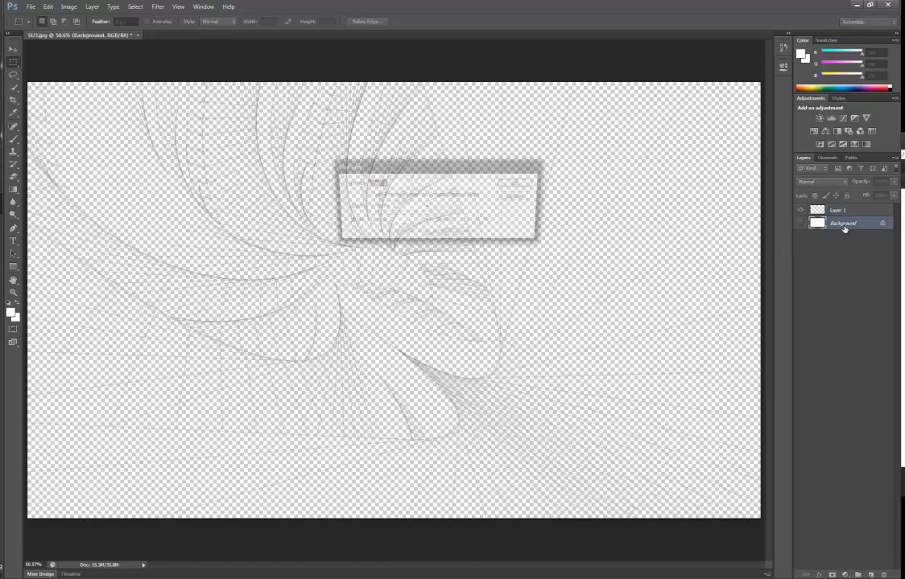
key("Return")
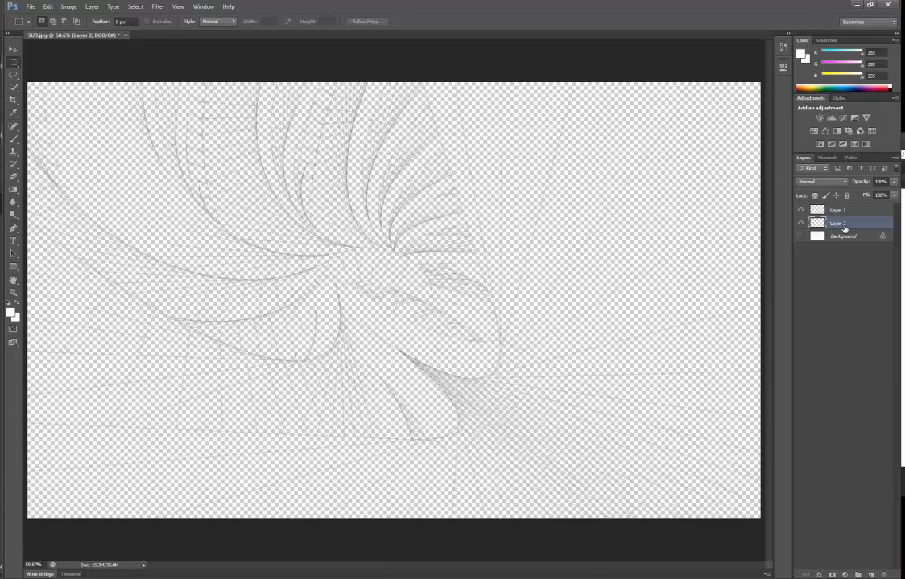
key("alt+BackSpace")
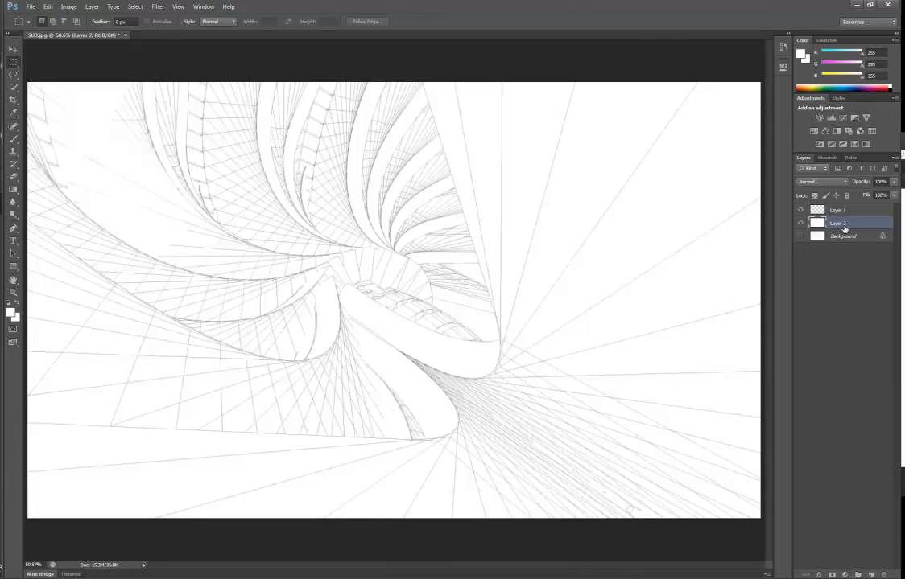
key("ctrl+i")
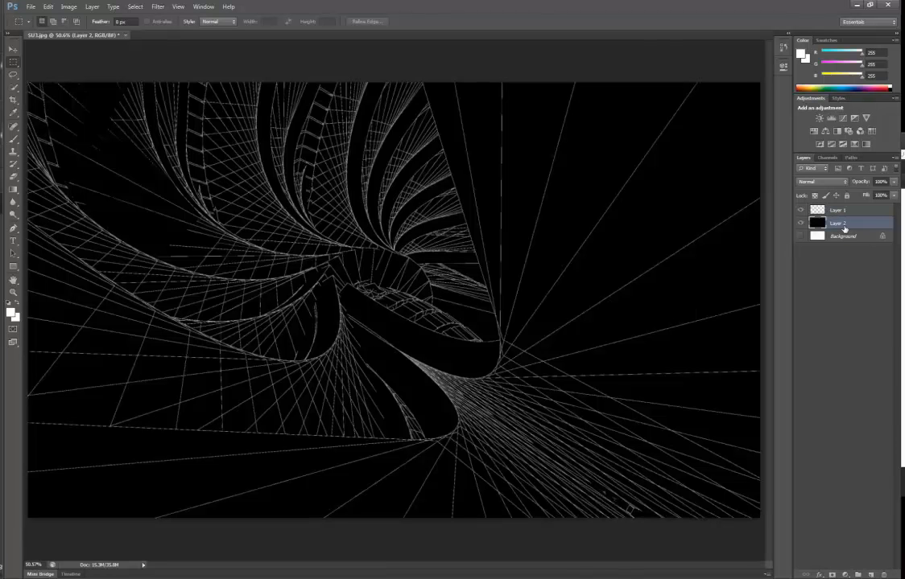
- Select Layer 1, examine its lines against the black fill at actual pixels, and return to a view of the whole image
left_click(833, 210)
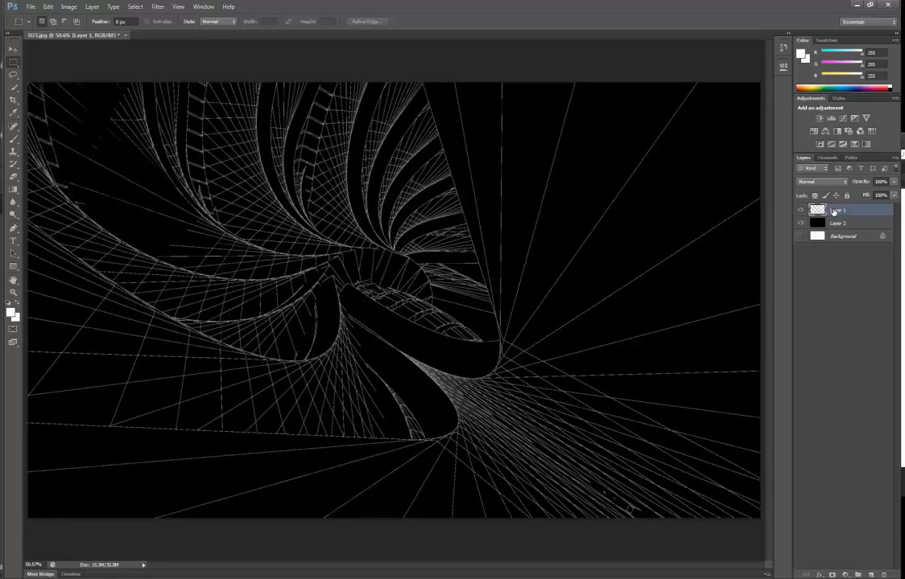
key("ctrl+1")
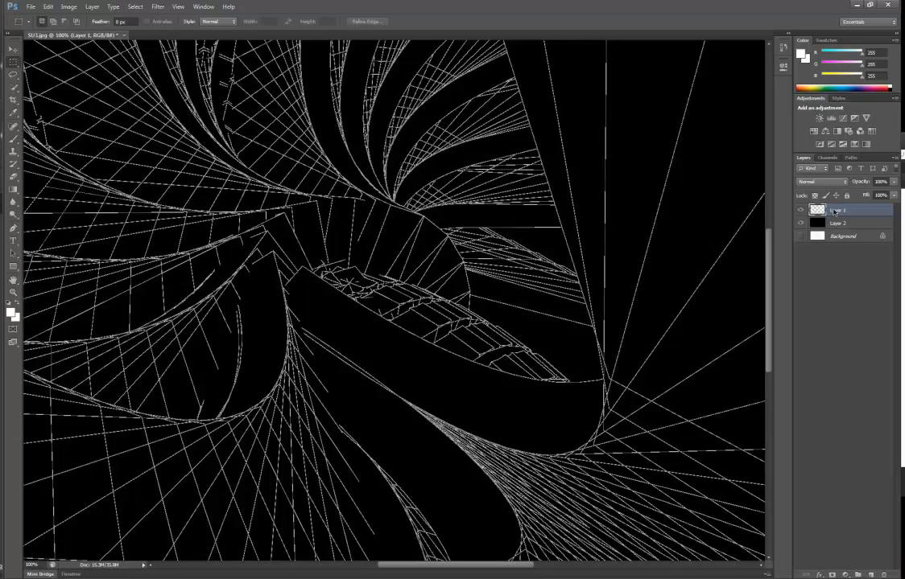
left_click_drag(510, 242, 370, 335)
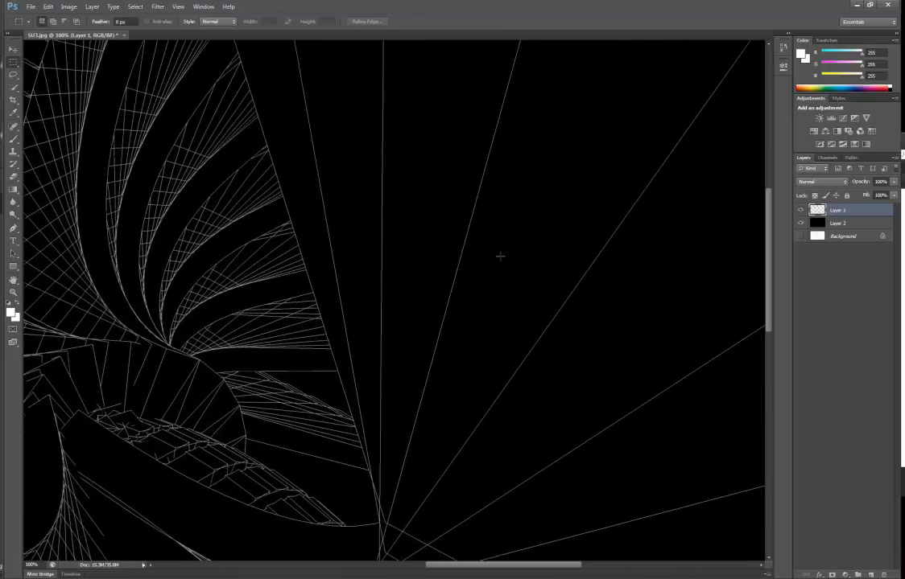
key("ctrl+0")
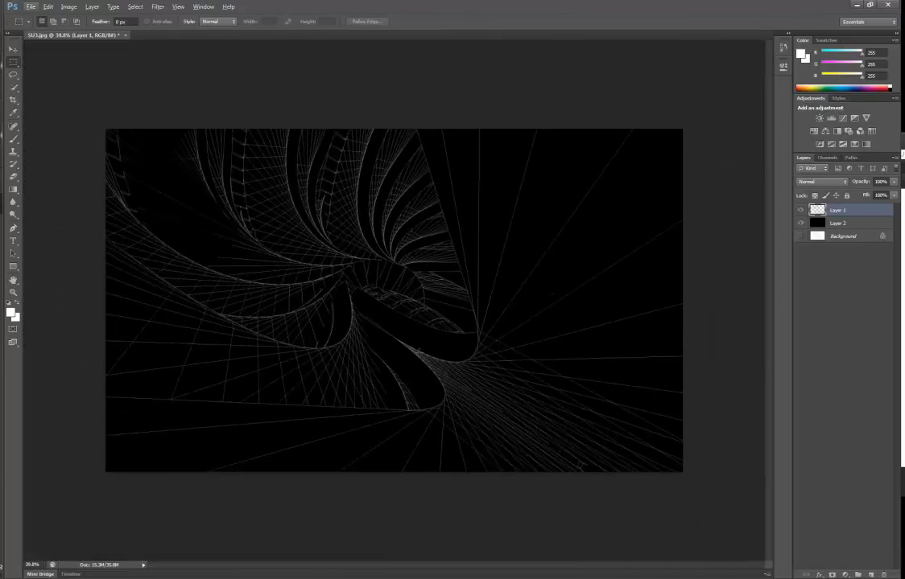
scroll(415, 365, "up", 1, "alt")
scroll(413, 366, "up", 1, "alt")
scroll(408, 361, "down", 1, "alt")
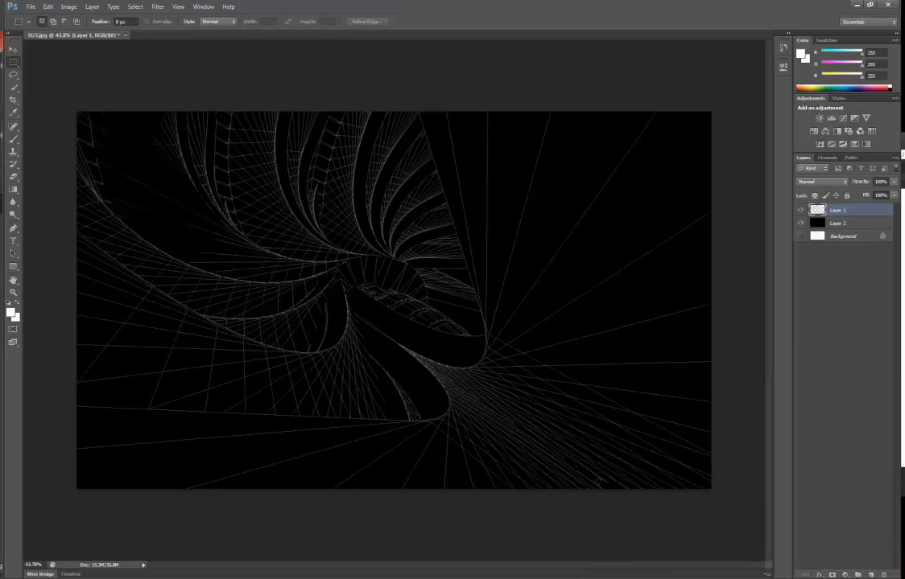
- Switch to the web browser and search Google for "spaceship"
mouse_move(10, 42)
left_click(59, 66)
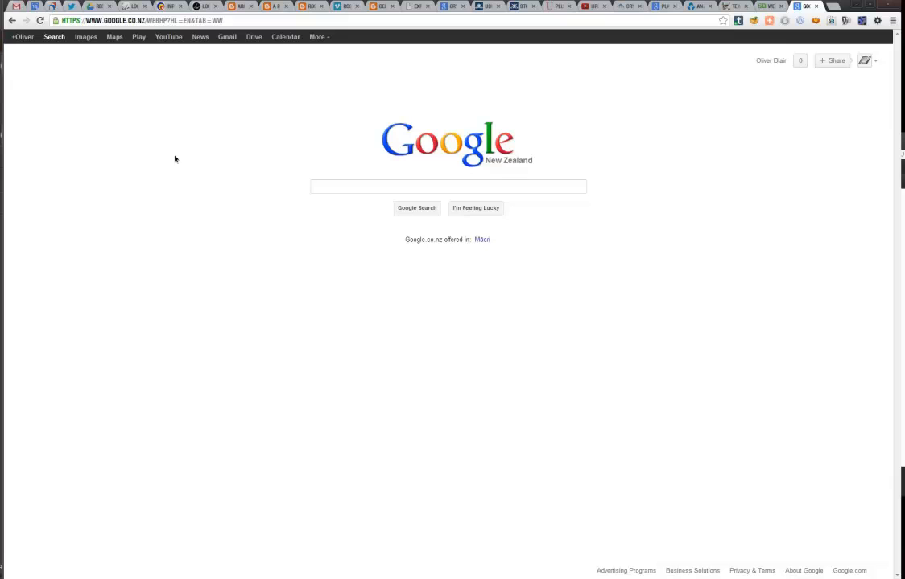
left_click(326, 185)
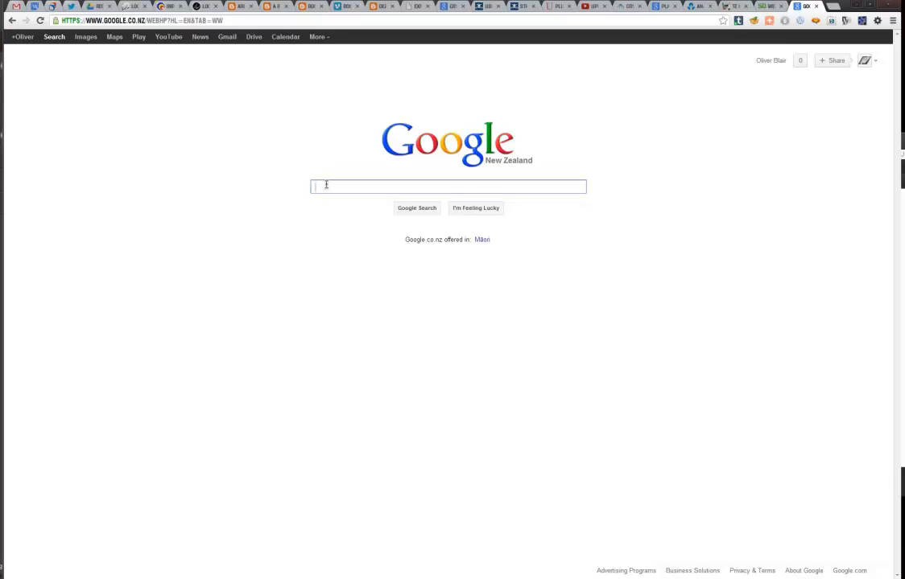
type("spaceship")
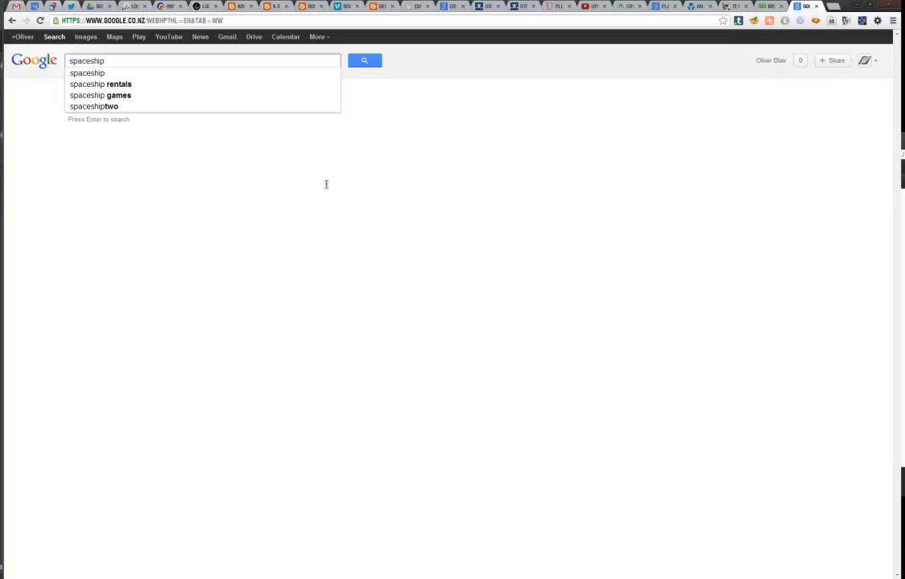
key("Return")
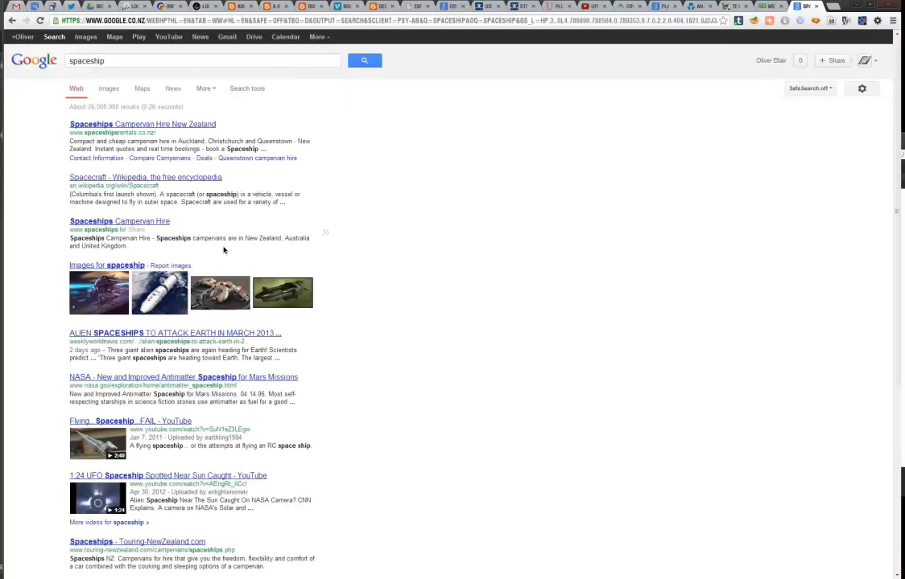
- Browse the spaceship image results and open the 1920 × 1200 space ship model picture at full size
left_click(92, 265)
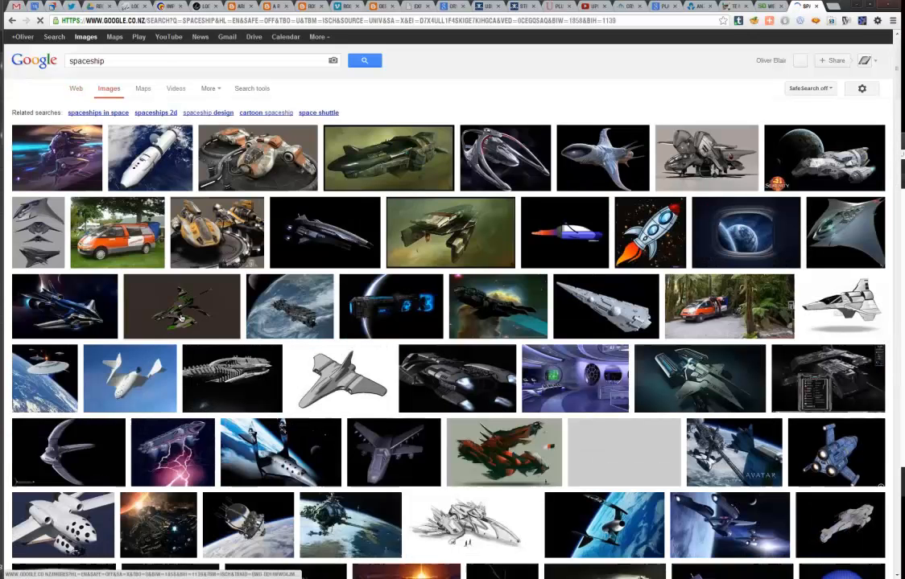
mouse_move(182, 318)
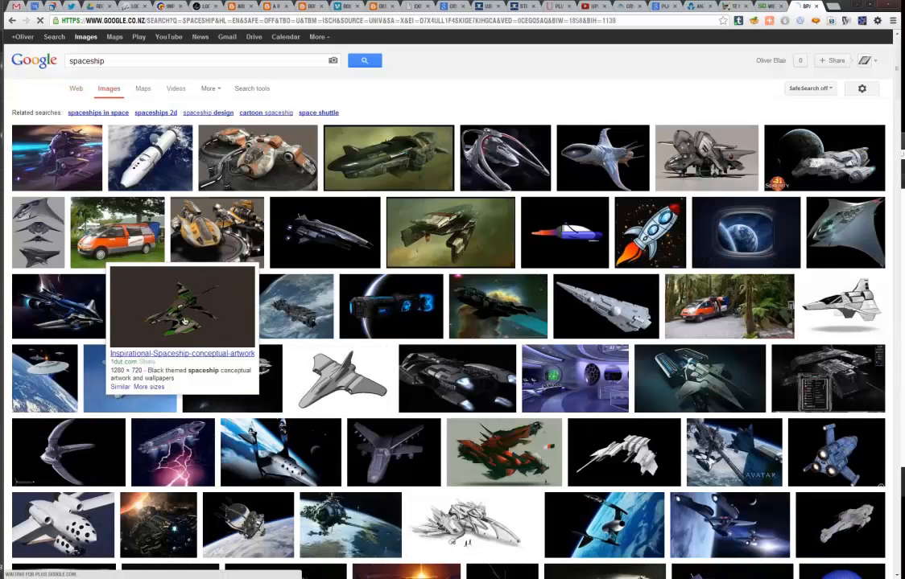
scroll(271, 324, "down", 10)
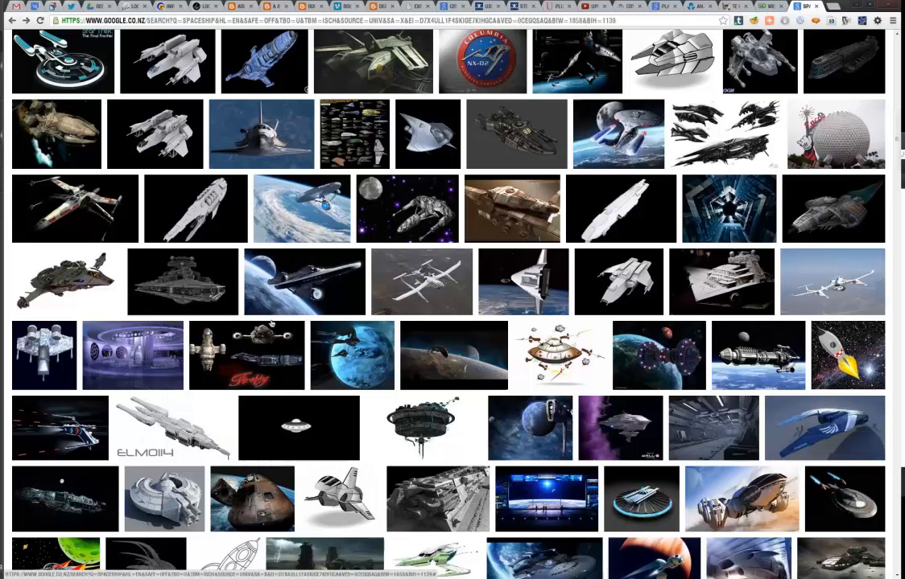
mouse_move(179, 256)
left_click(203, 284)
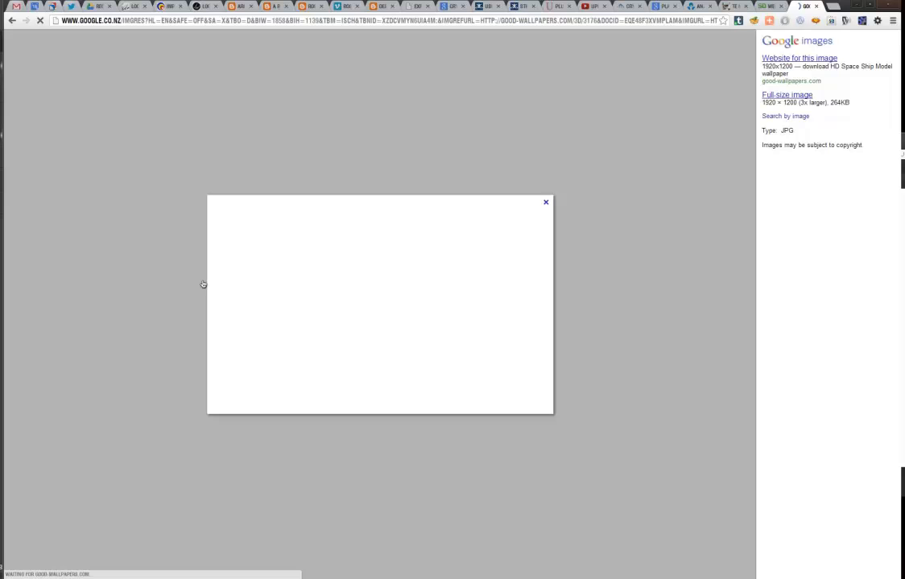
left_click(778, 96)
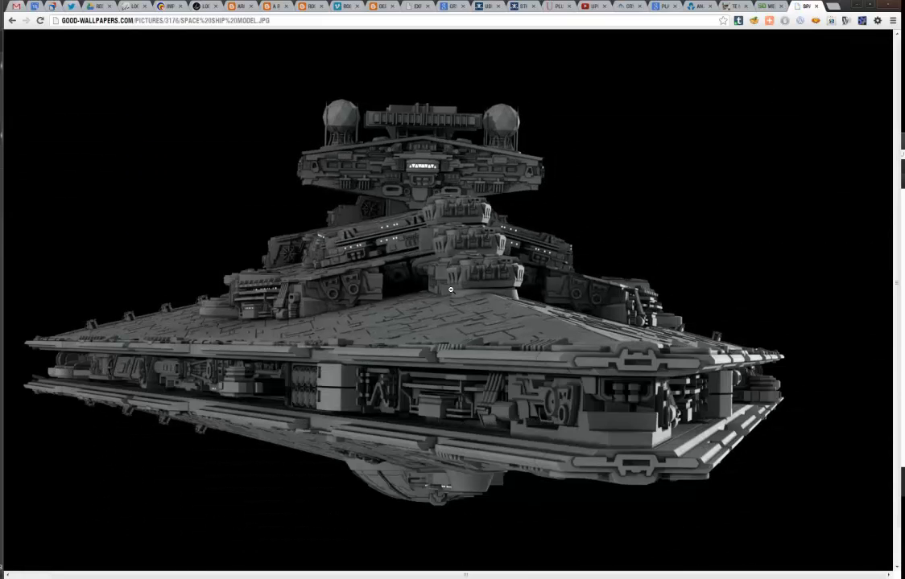
- Copy the full-size spaceship image from the browser and paste it into the Photoshop document as a new layer
right_click(452, 291)
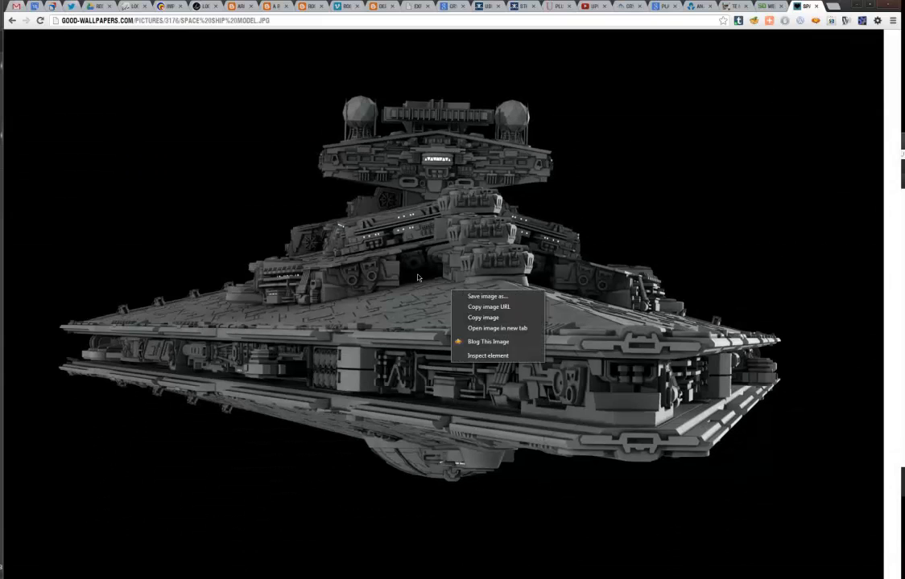
right_click(352, 239)
left_click(380, 262)
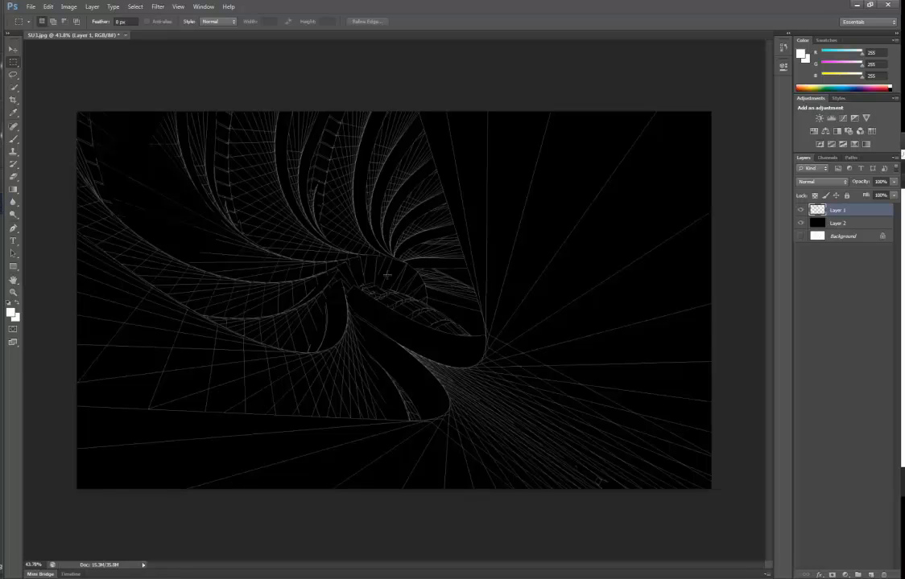
key("ctrl+v")
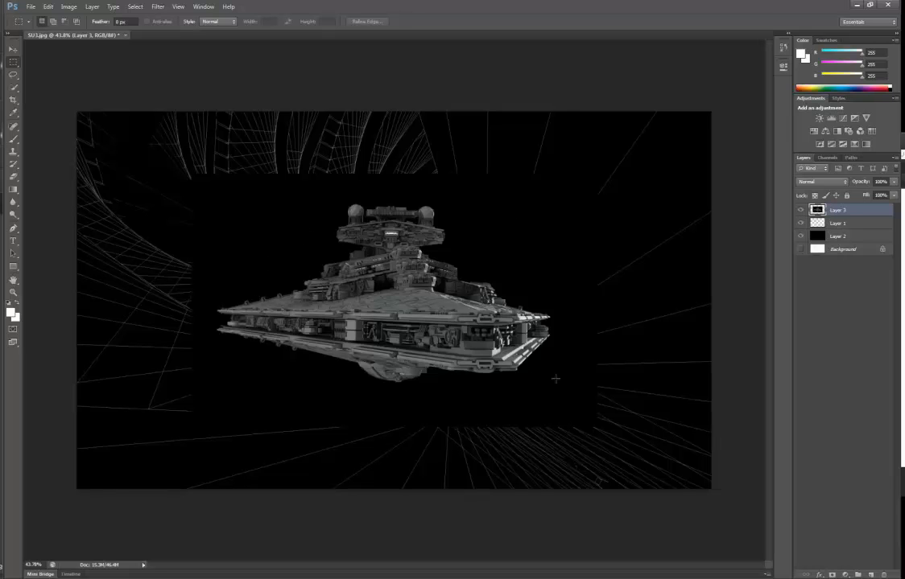
- Delete the black surroundings of the spaceship using the Magic Wand at a tolerance of 12, and clear the selection
scroll(230, 274, "up", 3, "alt")
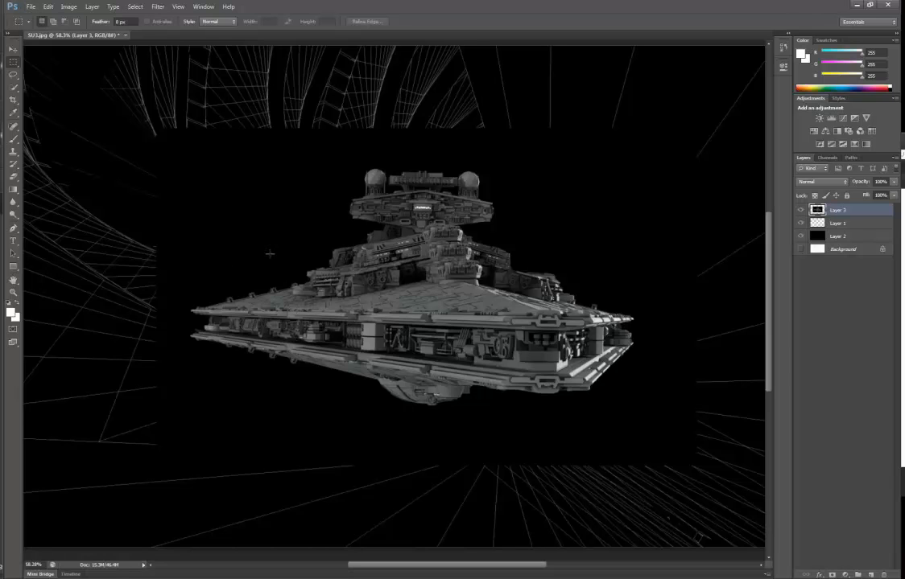
key("w")
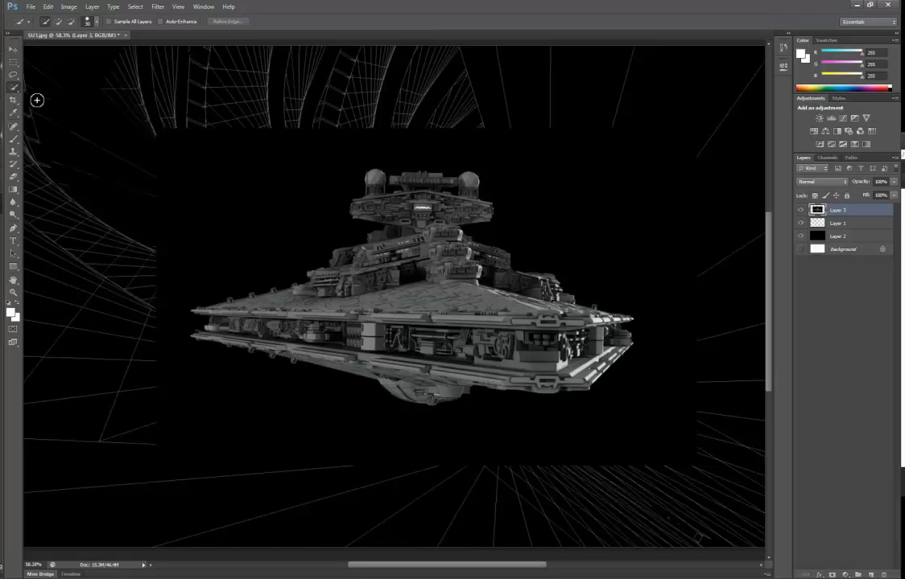
left_click(14, 88)
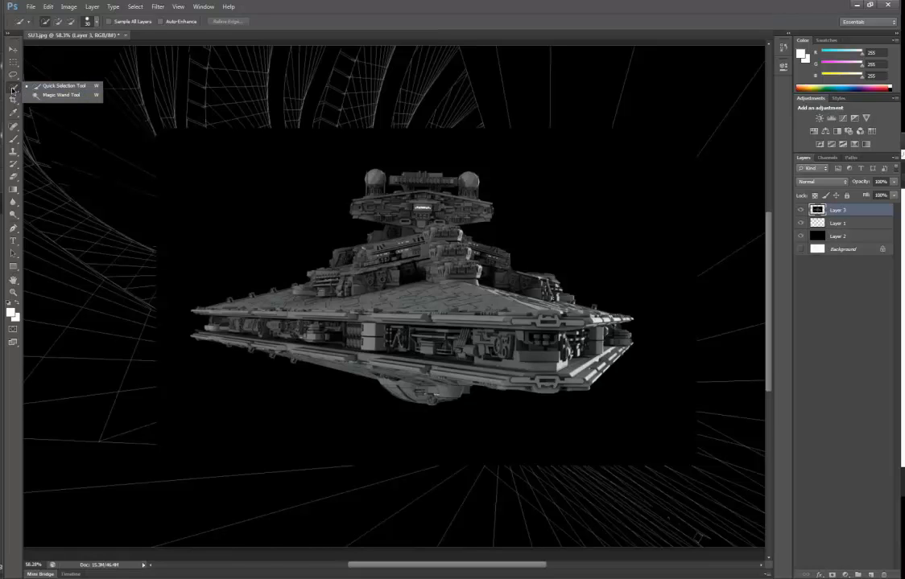
left_click(65, 98)
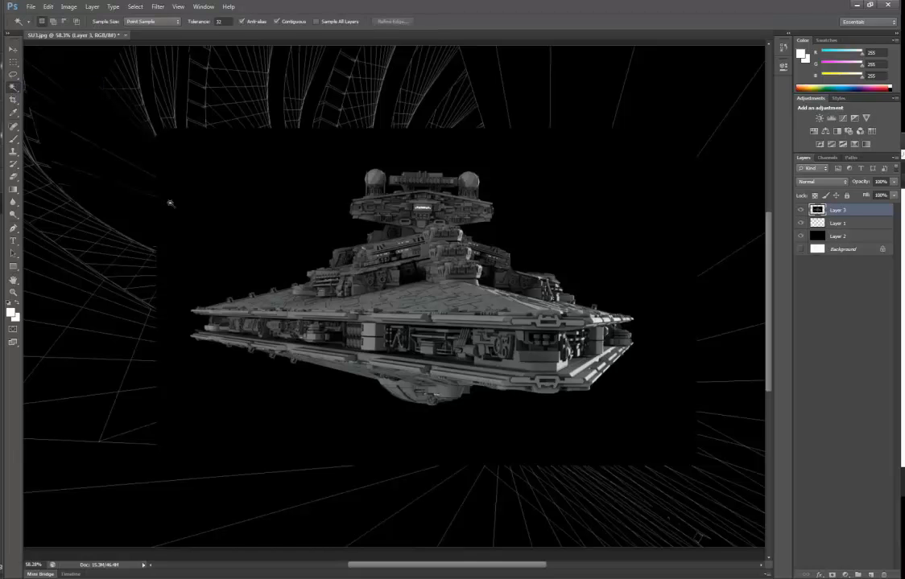
left_click(265, 211)
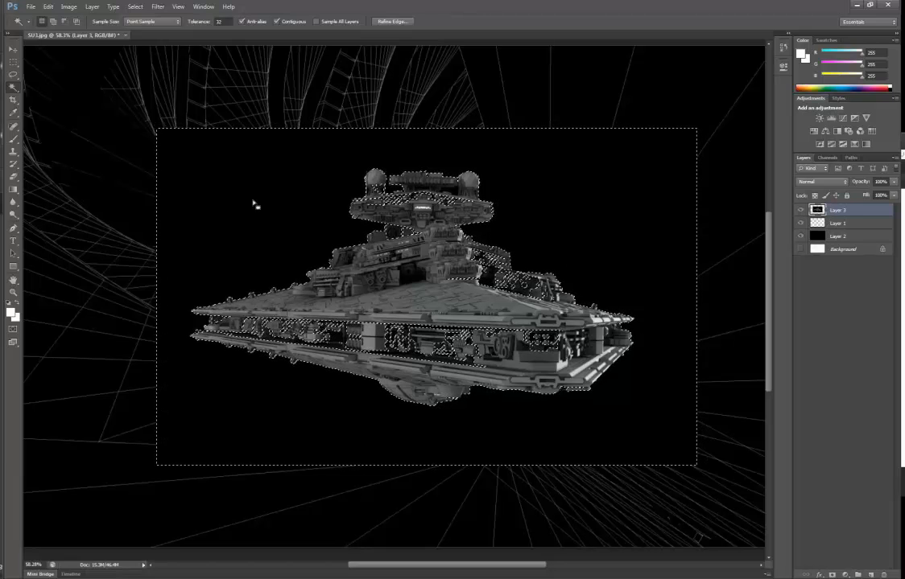
key("ctrl+d")
left_click(225, 21)
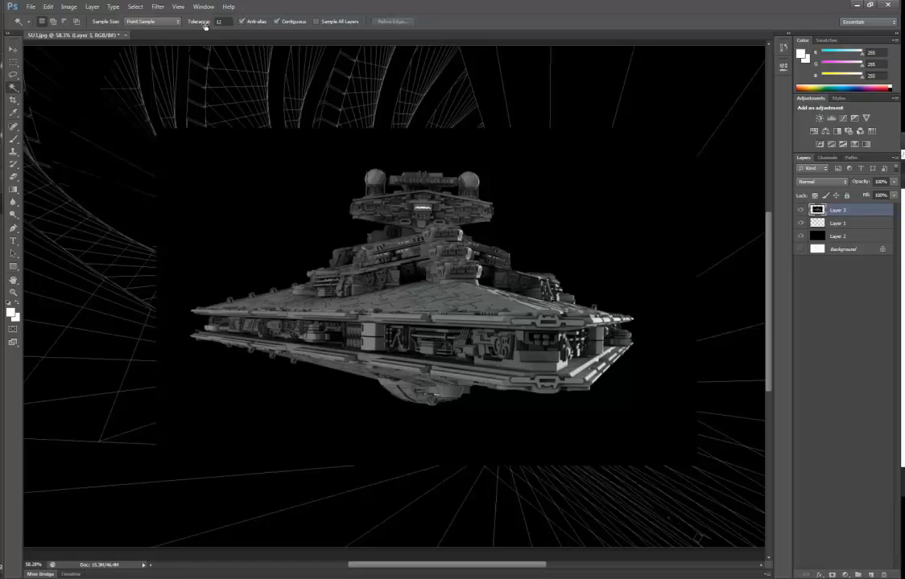
left_click(268, 209)
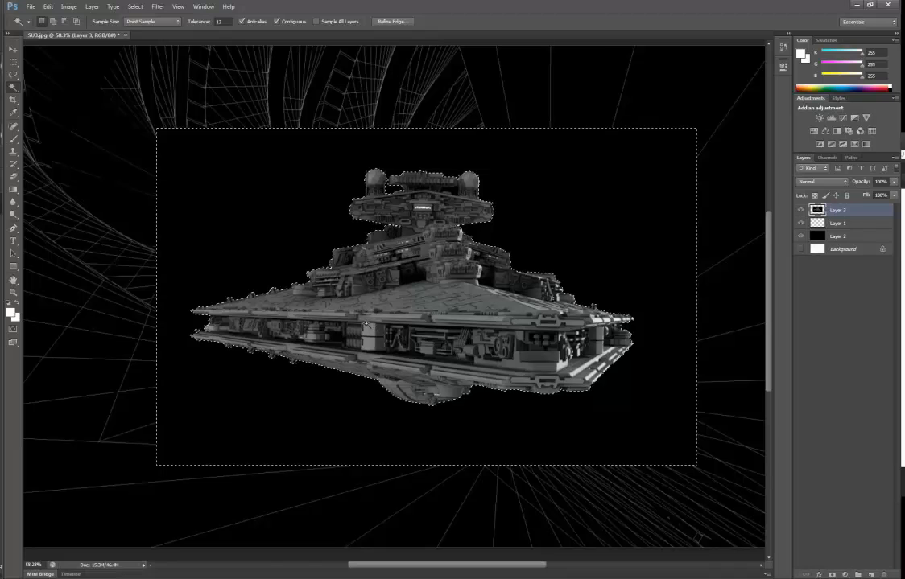
key("Delete")
key("ctrl+d")
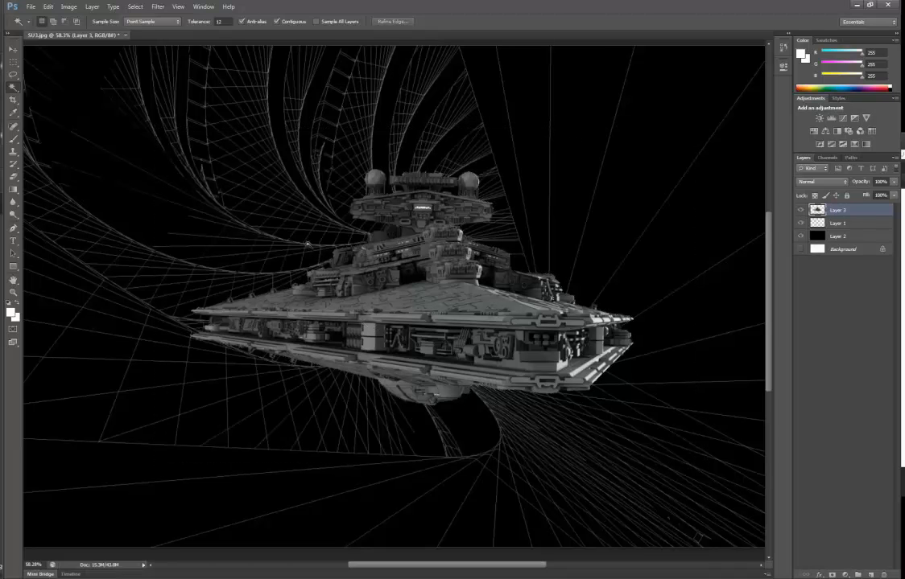
- Try to scale the spaceship layer down slightly and proportionally about its centre with Free Transform
key("m")
scroll(303, 265, "down", 3, "alt")
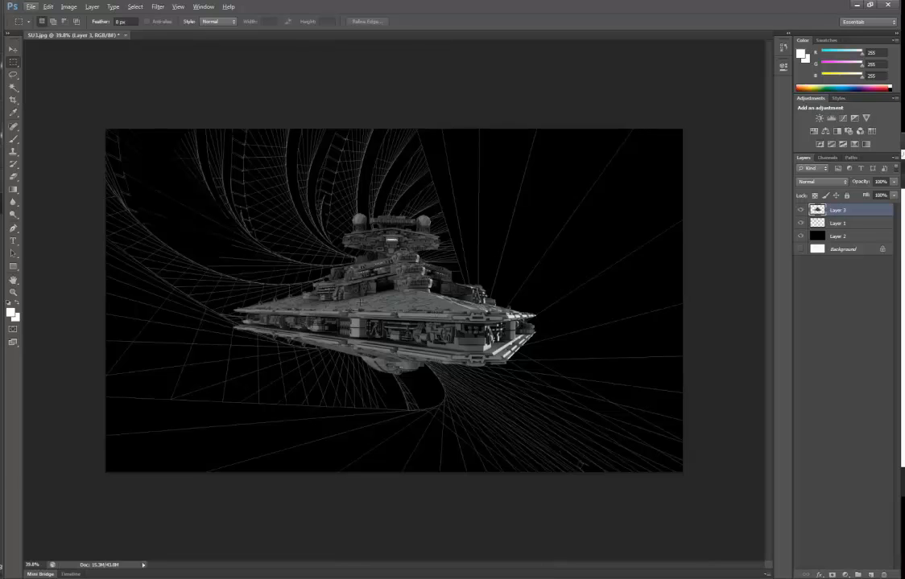
key("ctrl+t")
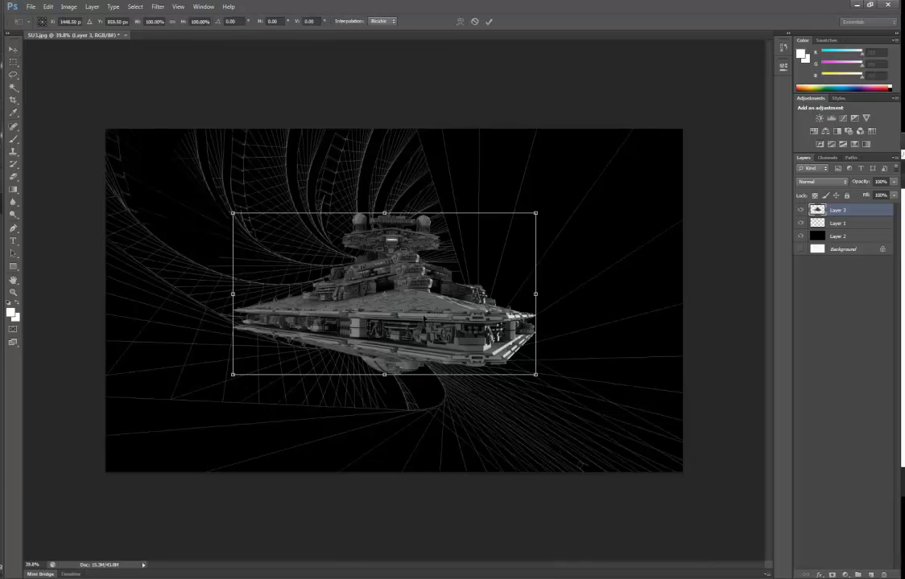
left_click_drag(535, 213, 518, 222, "alt+shift")
key("Return")
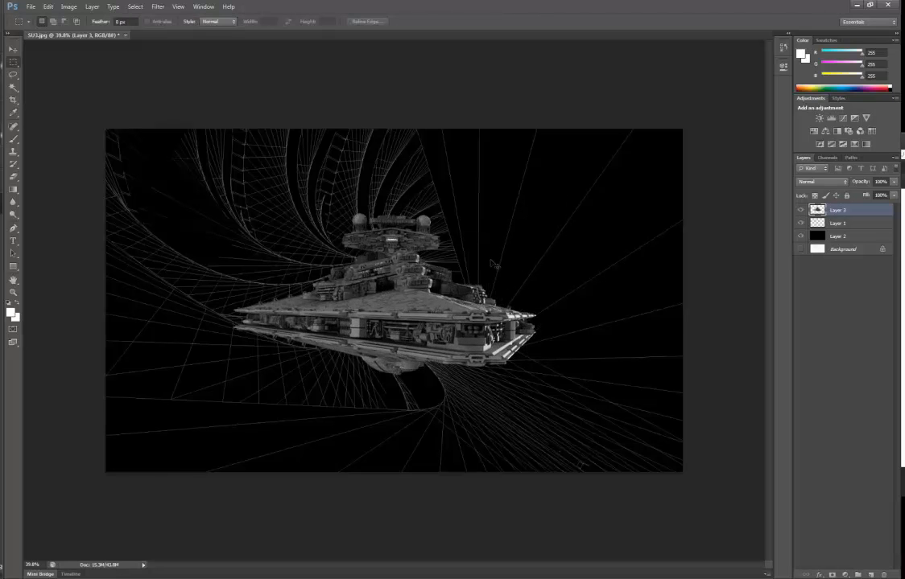
- Scale the spaceship layer proportionally to about 28% with Free Transform and place it in the artwork's upper-left area
key("ctrl+t")
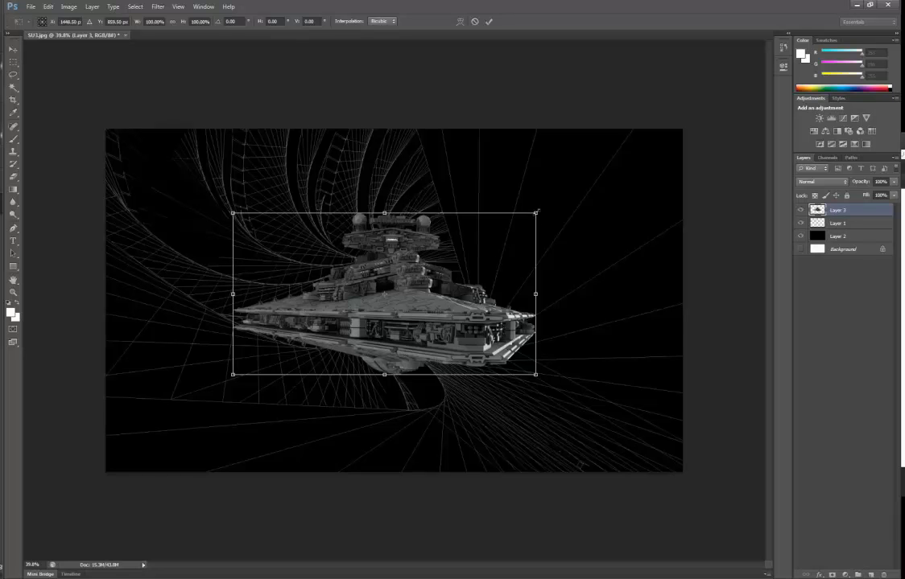
left_click_drag(536, 211, 472, 247, "alt+shift")
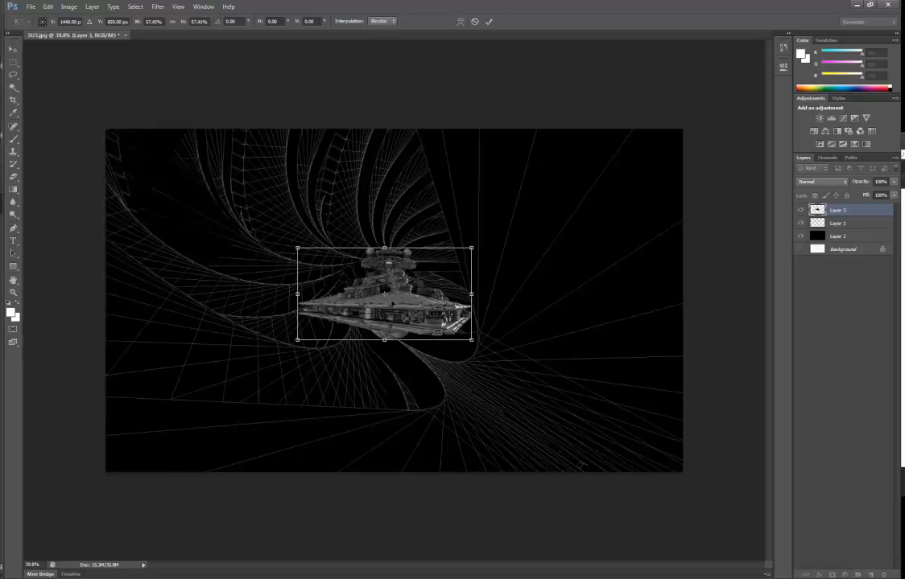
left_click_drag(383, 296, 270, 346)
left_click_drag(471, 247, 249, 252, "shift")
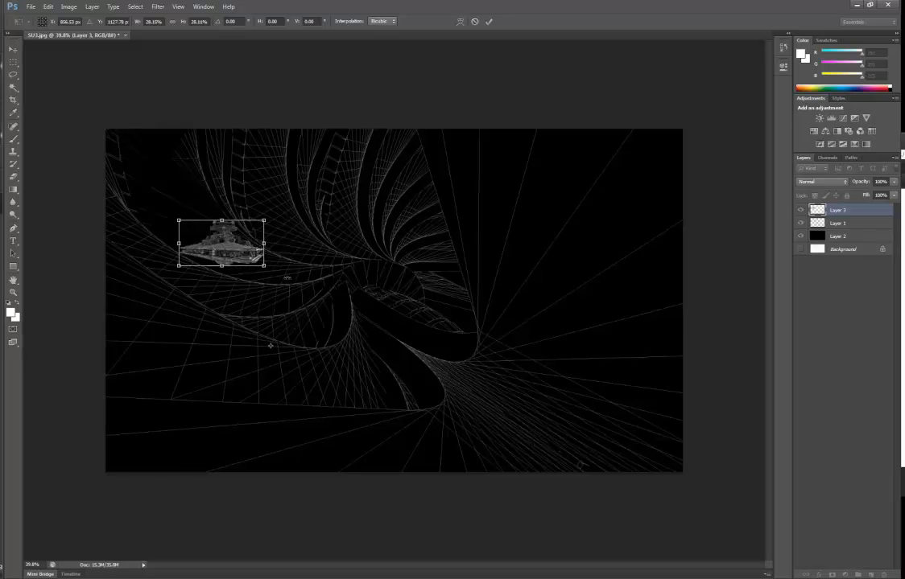
key("Return")
- Check the spaceship up close against the line drawing, and hide the spaceship layer
scroll(221, 235, "up", 8, "alt")
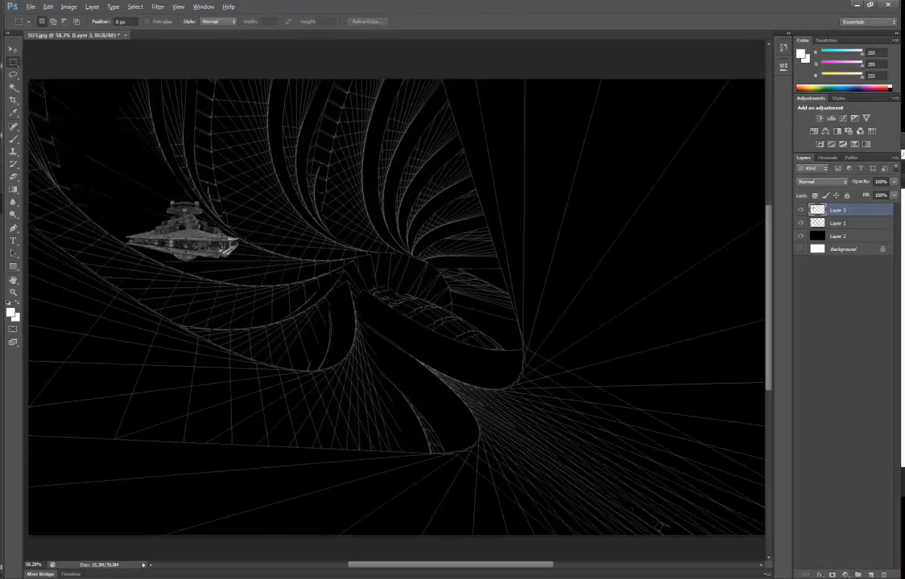
scroll(157, 226, "down", 8, "alt")
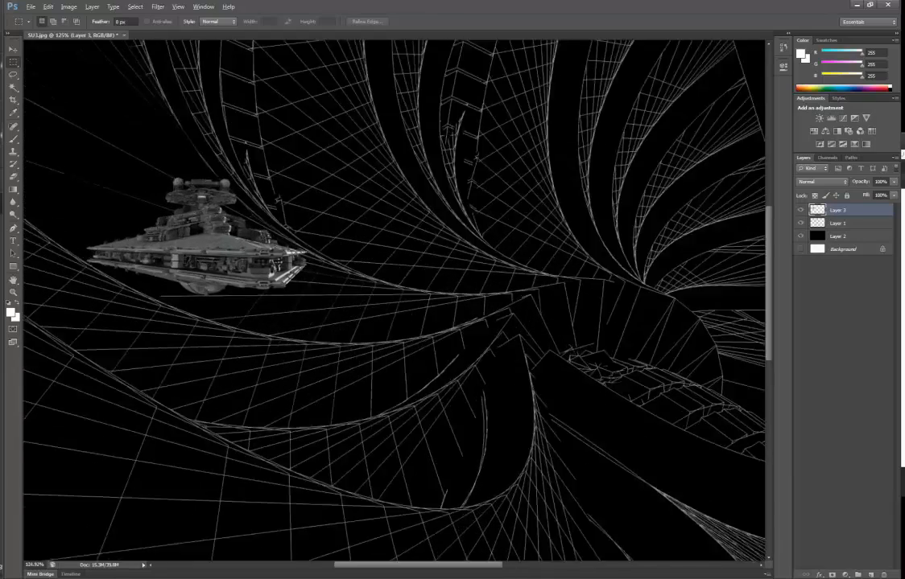
scroll(157, 226, "down", 2, "alt")
scroll(157, 225, "up", 1, "alt")
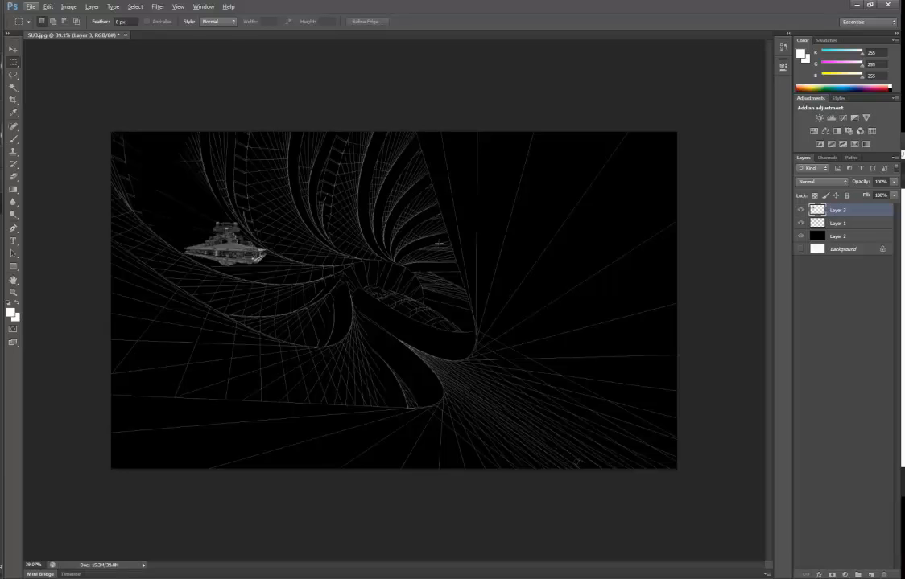
left_click(800, 210)
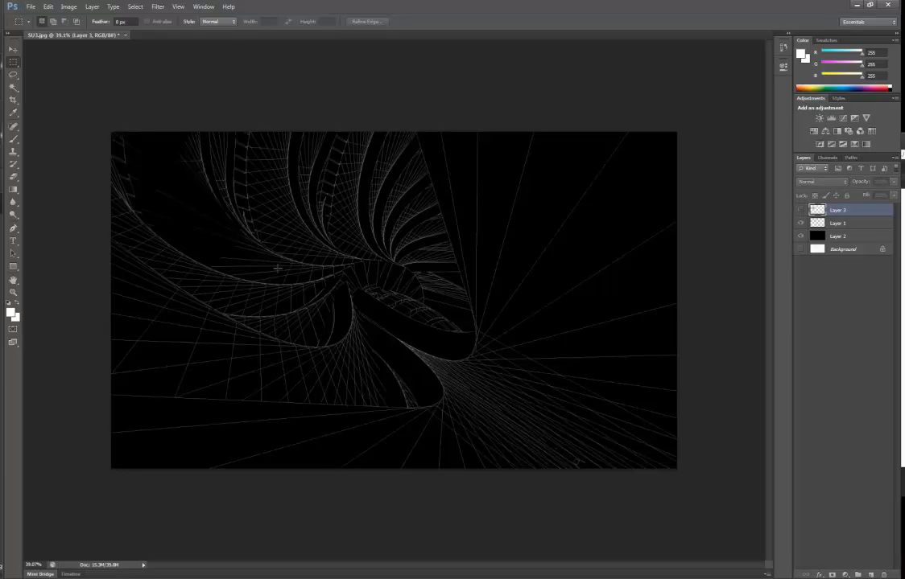
- Switch to the browser, return to the spaceship image results and run a new image search for "bug"
left_click(2, 43)
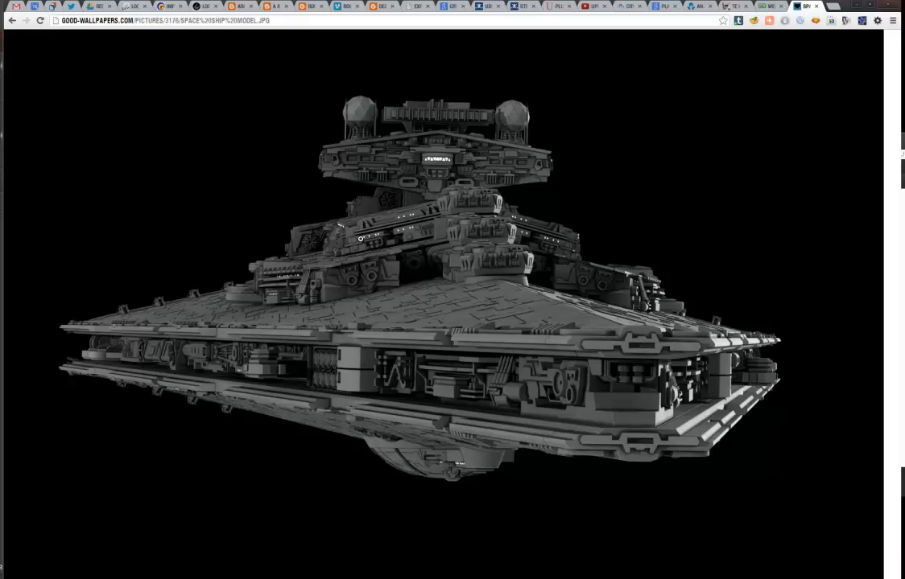
left_click(11, 20)
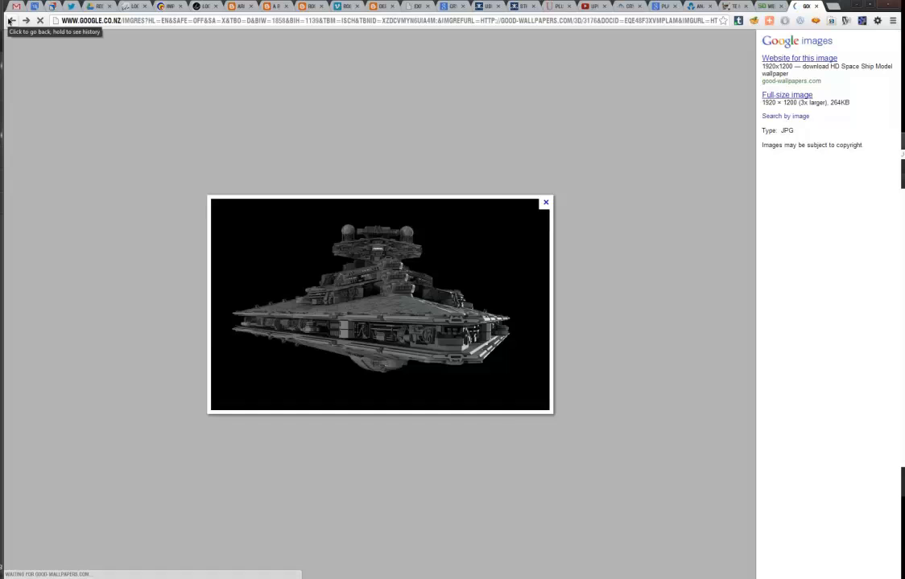
left_click(11, 20)
scroll(85, 73, "down", 8)
scroll(111, 81, "up", 1)
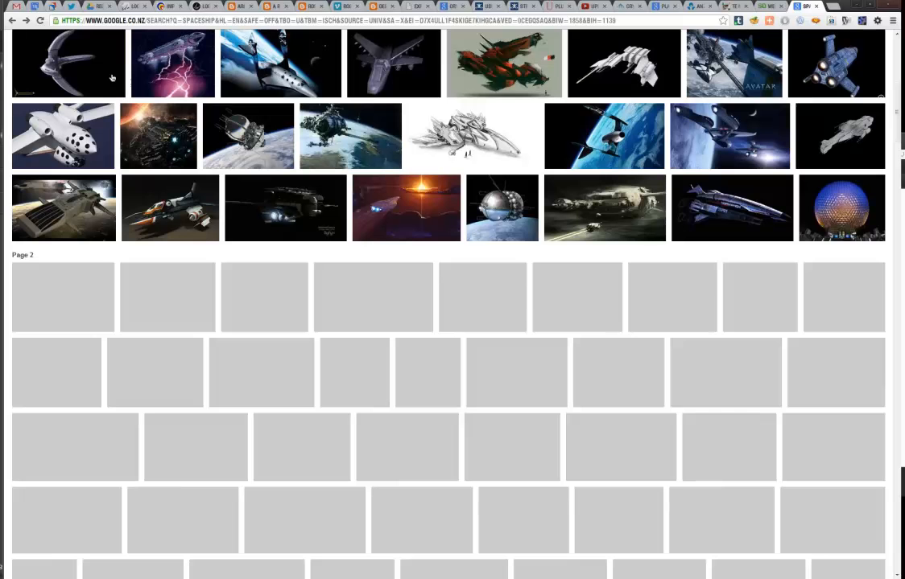
scroll(163, 128, "up", 7)
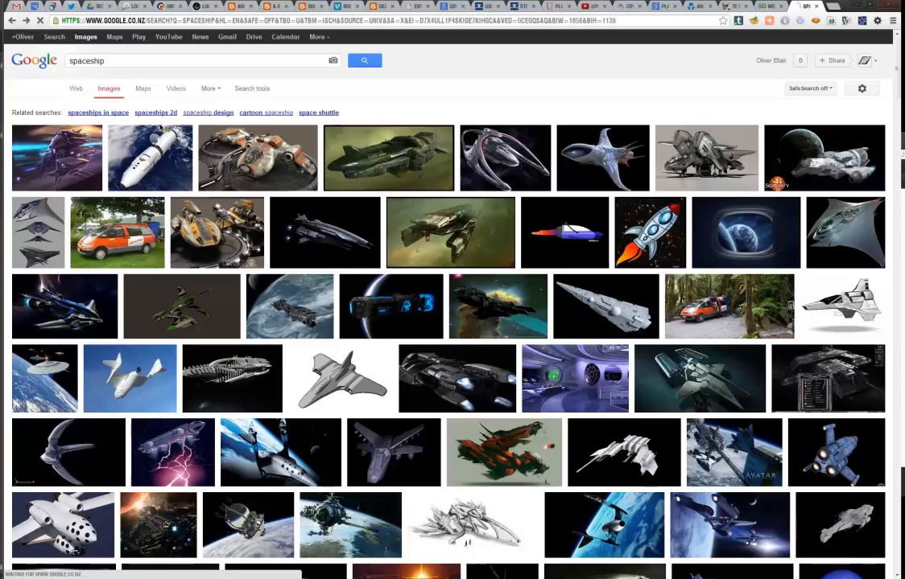
double_click(114, 61)
type("bug")
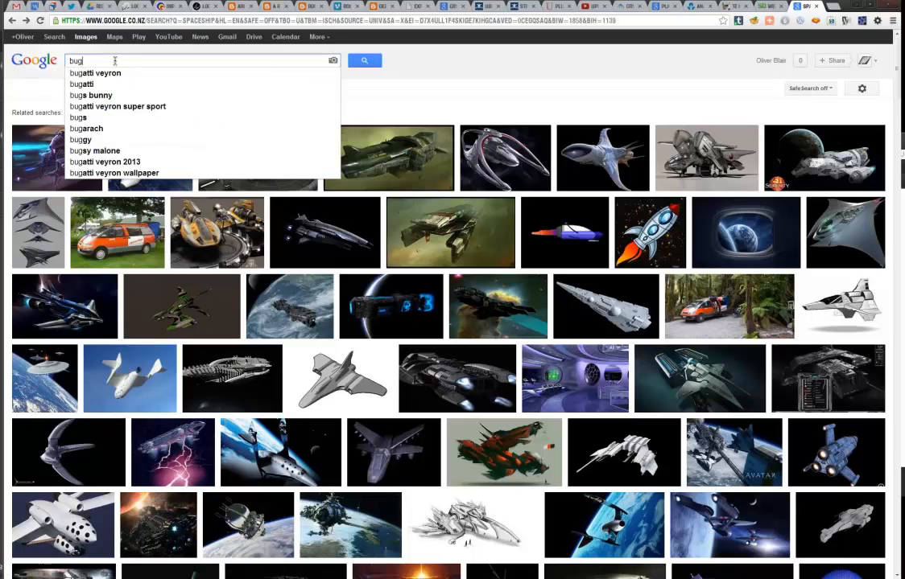
key("Return")
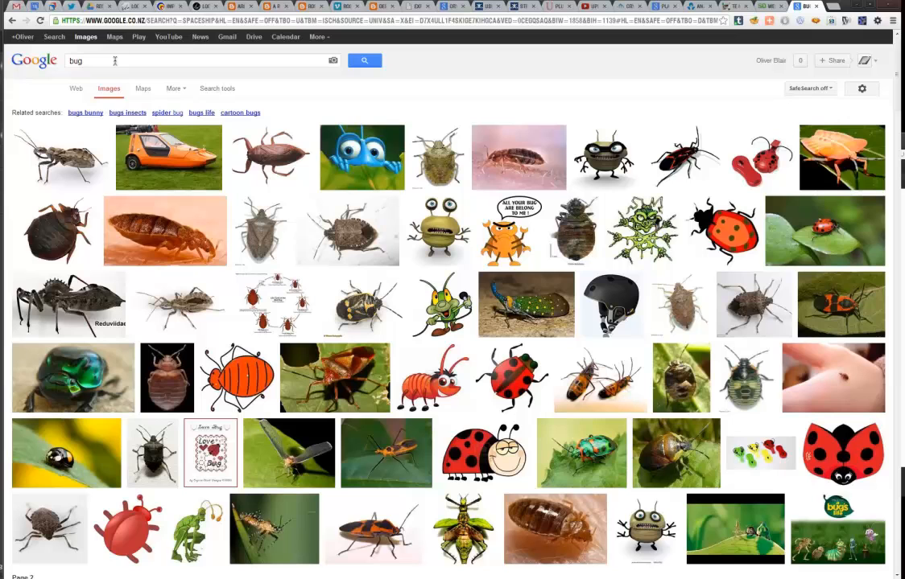
- Copy the full-size assassin bug picture from the image results and paste it into the Photoshop document as a new layer
left_click(72, 179)
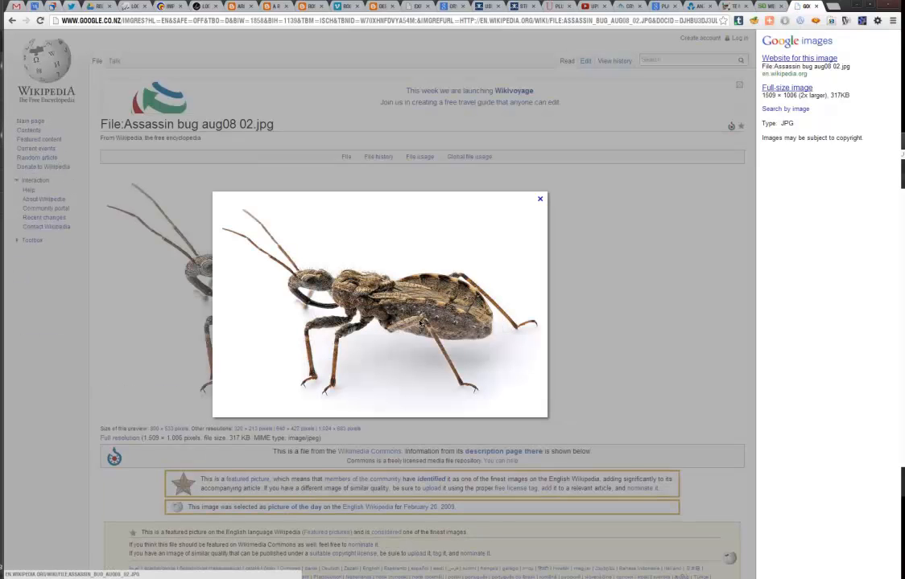
left_click(788, 88)
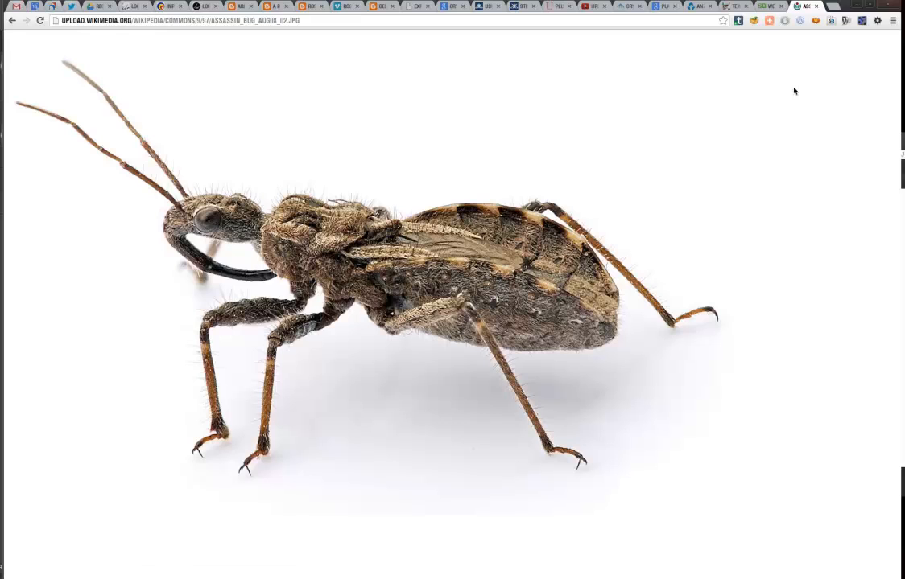
right_click(308, 266)
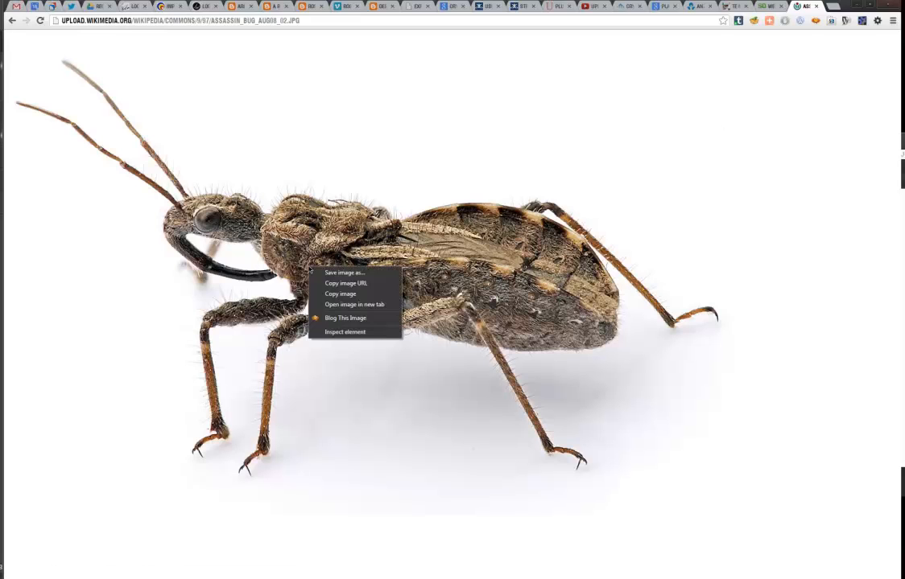
left_click(343, 294)
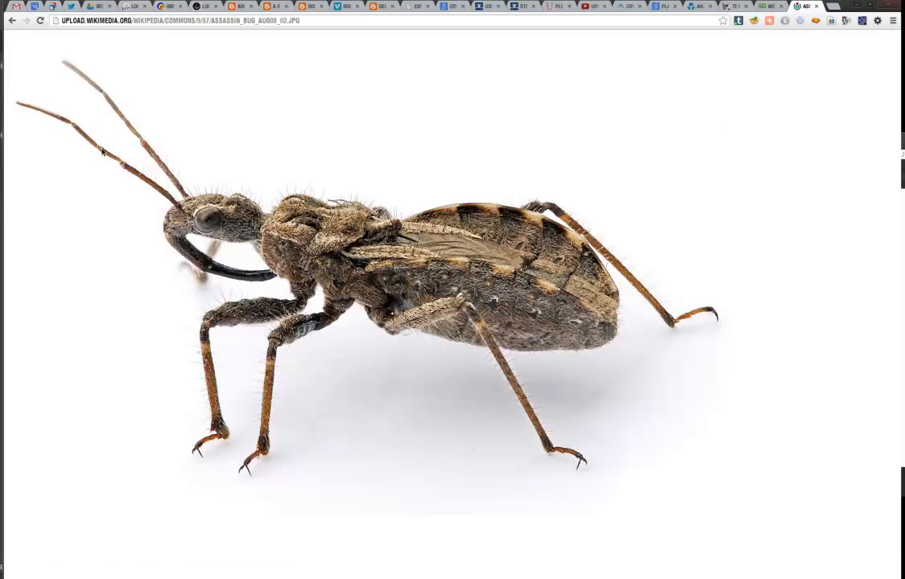
left_click(2, 179)
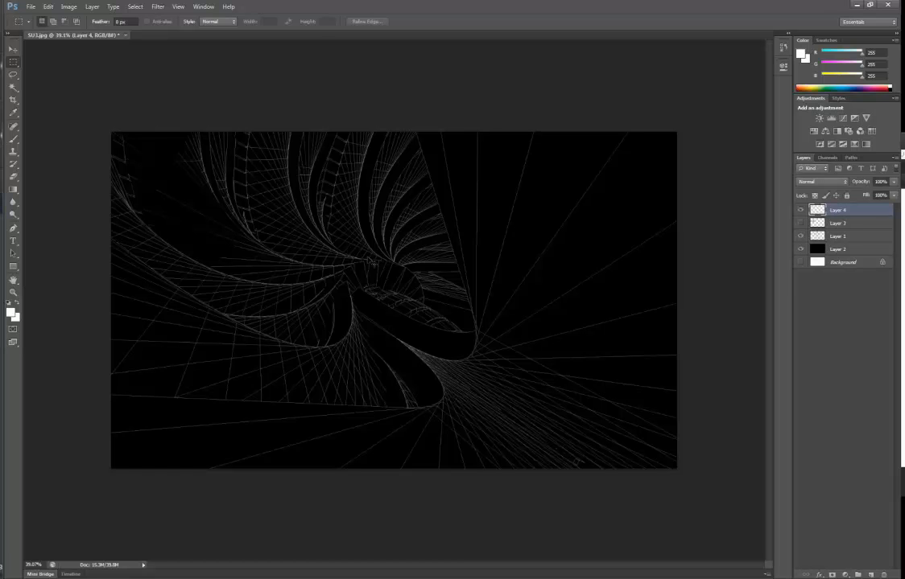
key("ctrl+v")
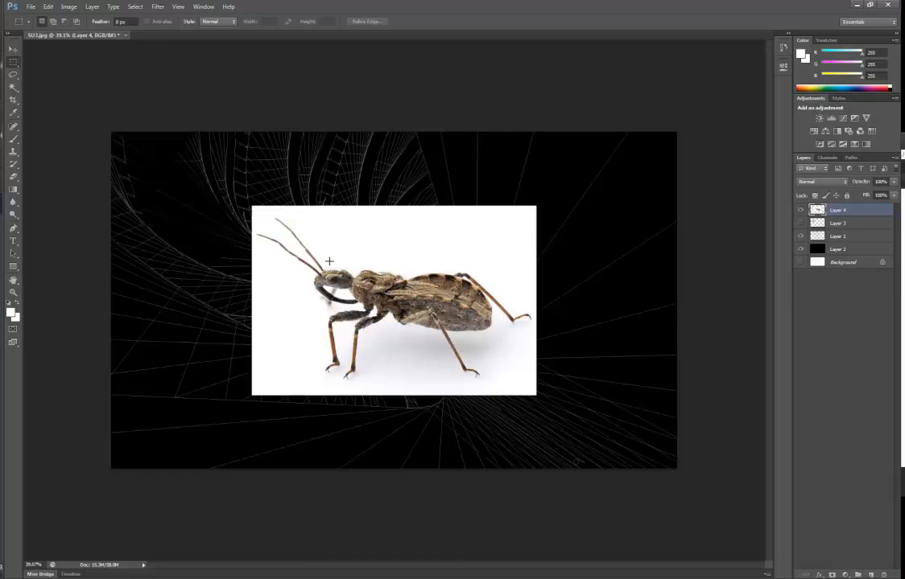
- Try to delete the white background around the bug using the Magic Wand at a tolerance of 12
key("w")
left_click(294, 340)
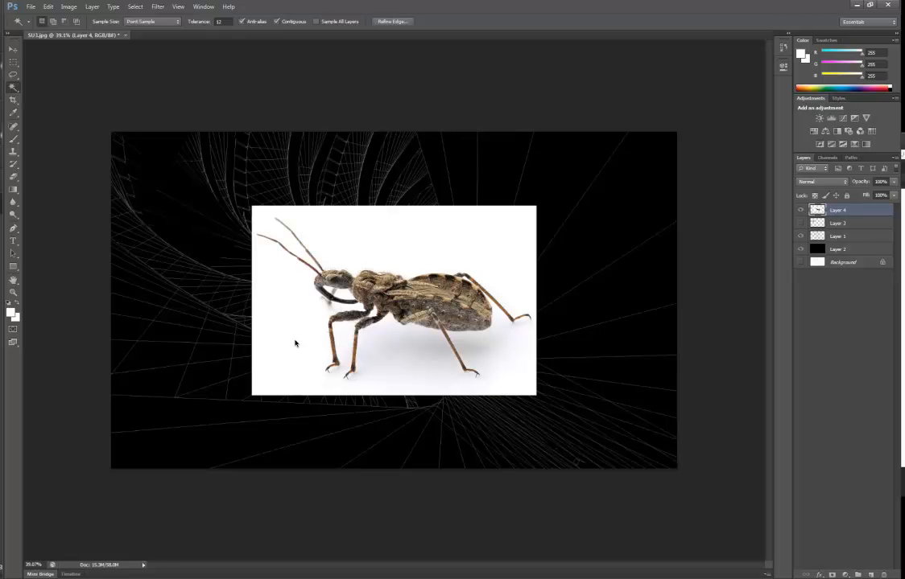
key("Delete")
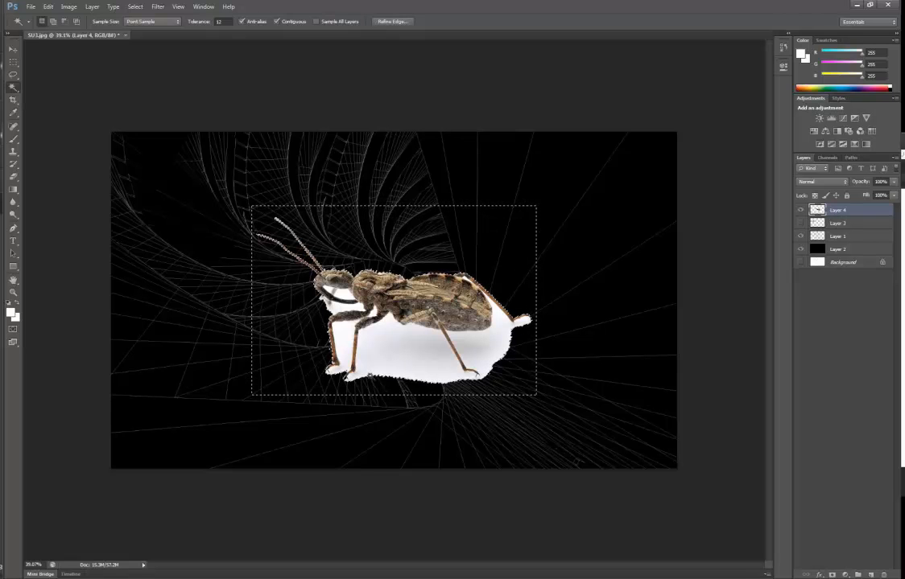
key("ctrl+d")
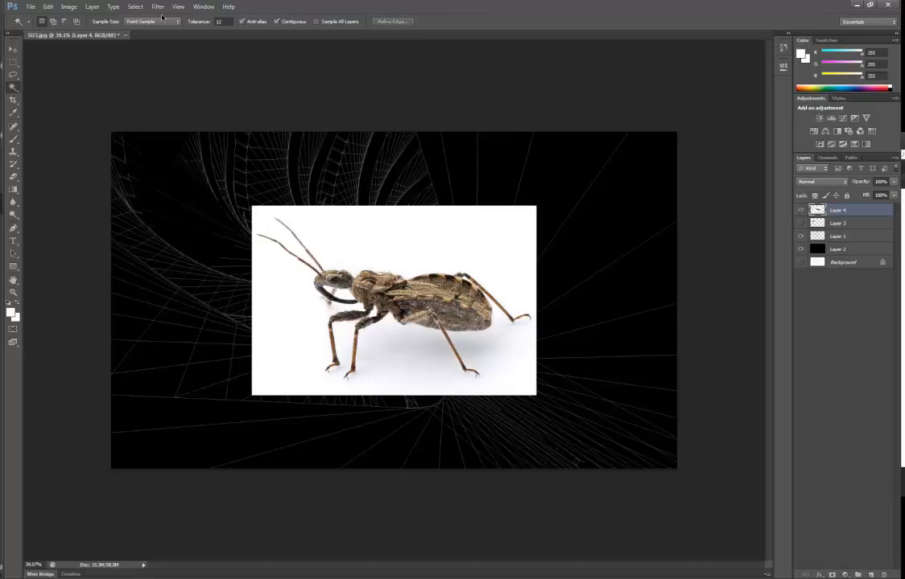
- Delete the bug's white background and shadow using the Magic Wand at a tolerance of 32, and clear the selection
left_click(198, 21)
type("32")
key("Return")
left_click(294, 347)
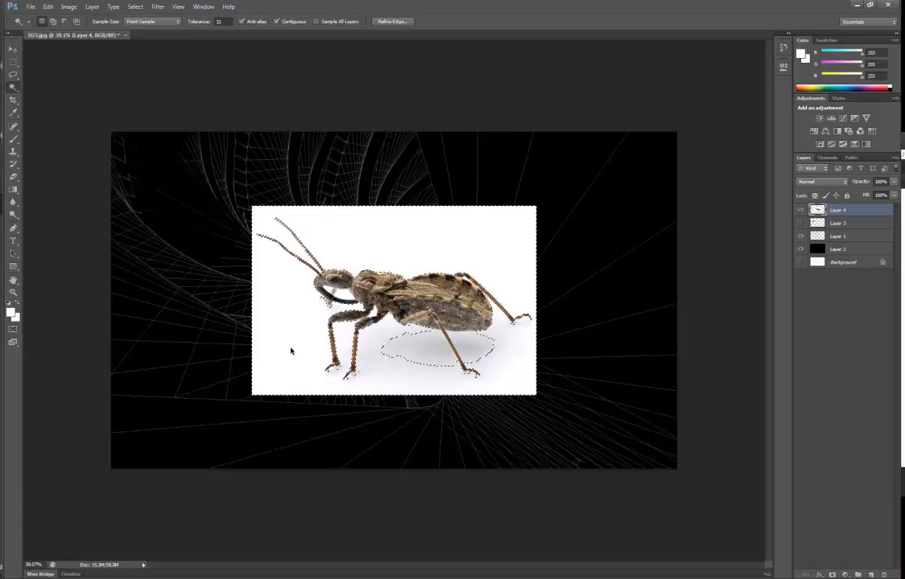
key("shift")
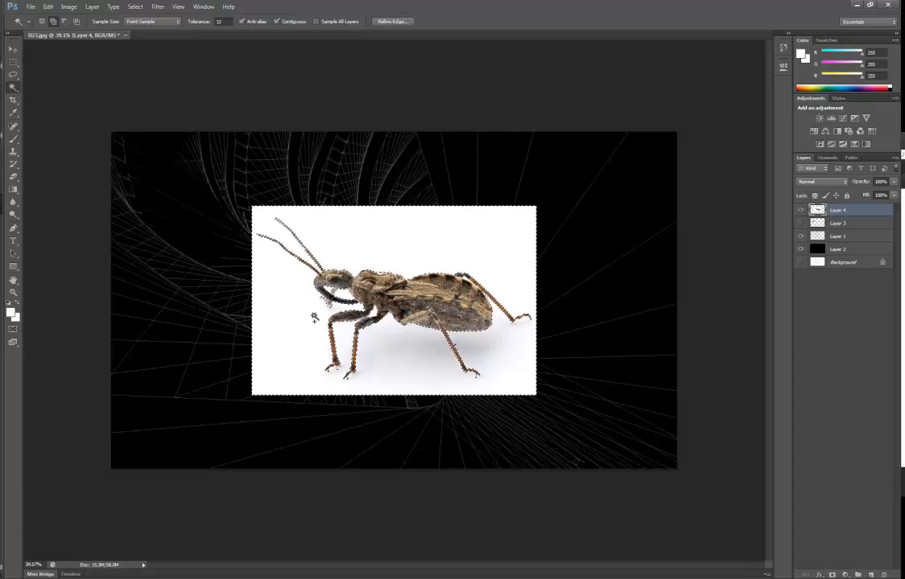
key("Delete")
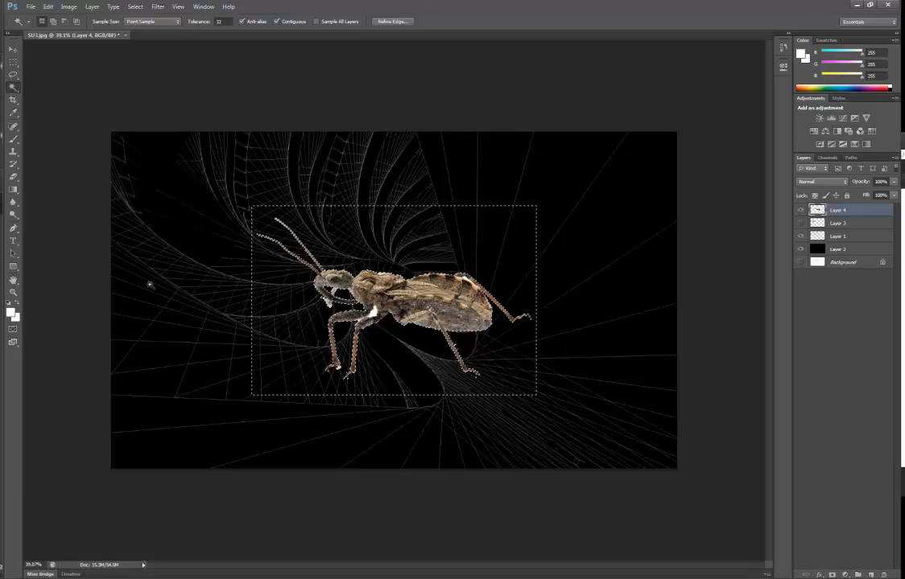
key("ctrl+d")
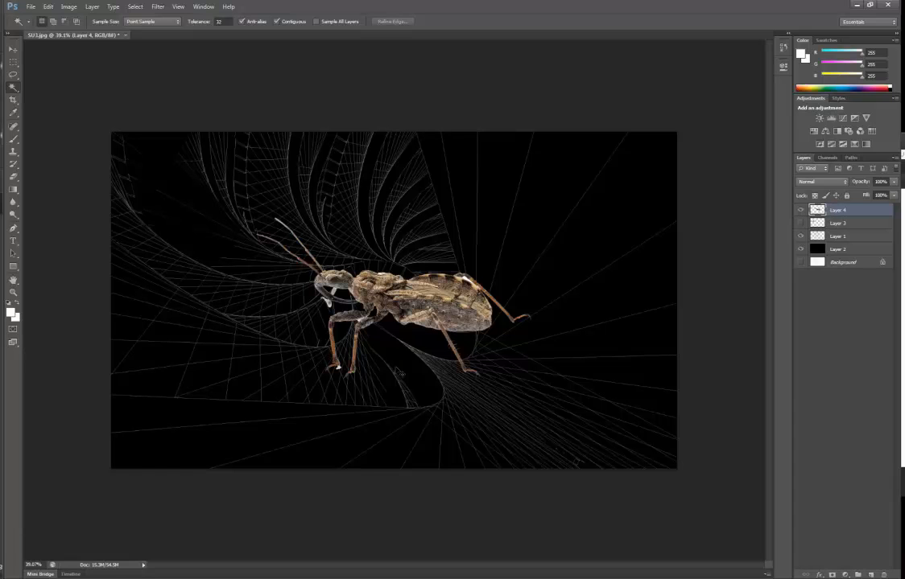
- Invert the colours of the bug layer, toggling the inversion off and on to compare
key("ctrl+i")
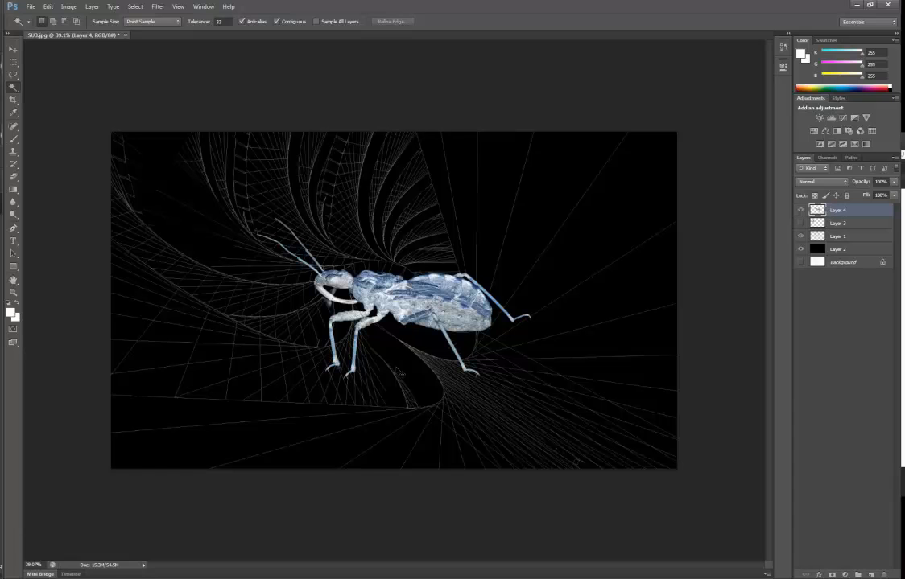
key("ctrl+z")
key("ctrl+z")
- Colorize the bug layer blue with Hue/Saturation, using a saturation of about 48
key("ctrl+u")
left_click_drag(497, 219, 538, 202)
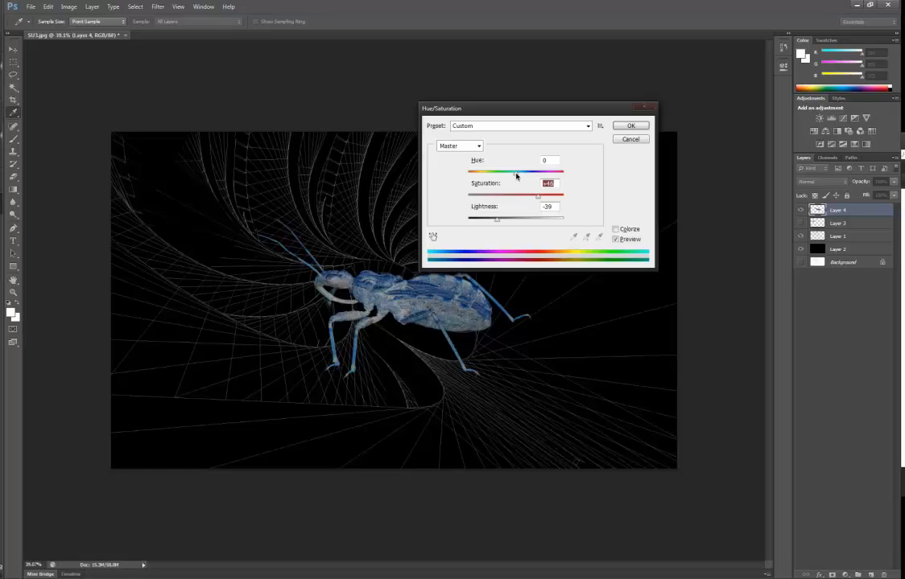
left_click(615, 229)
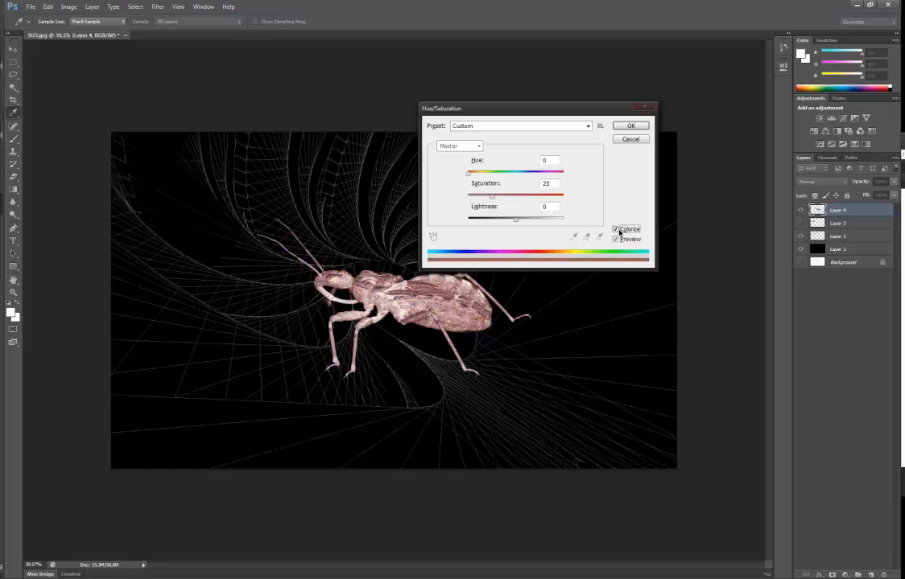
left_click_drag(495, 174, 522, 176)
left_click(513, 195)
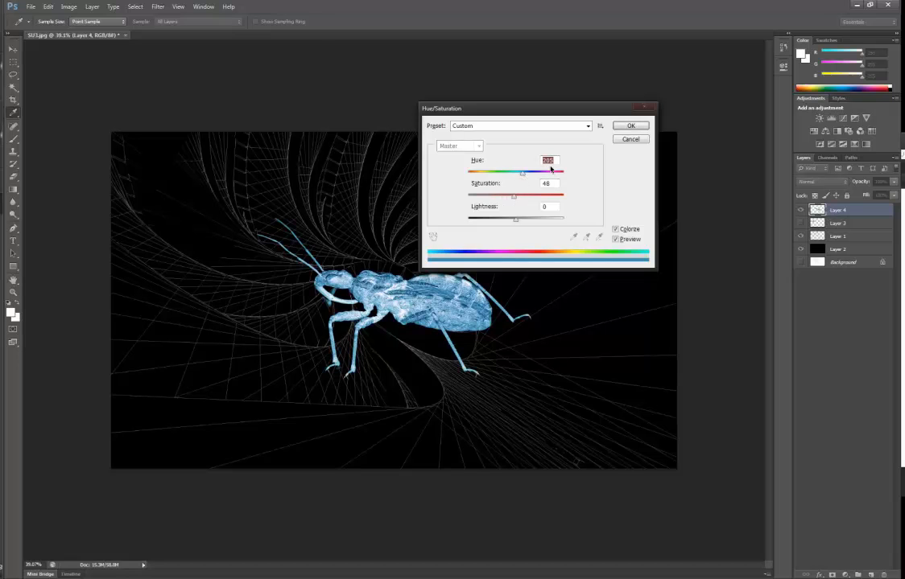
left_click(631, 126)
- Rotate the bug layer about 56° clockwise with Free Transform so that its head points up
key("v")
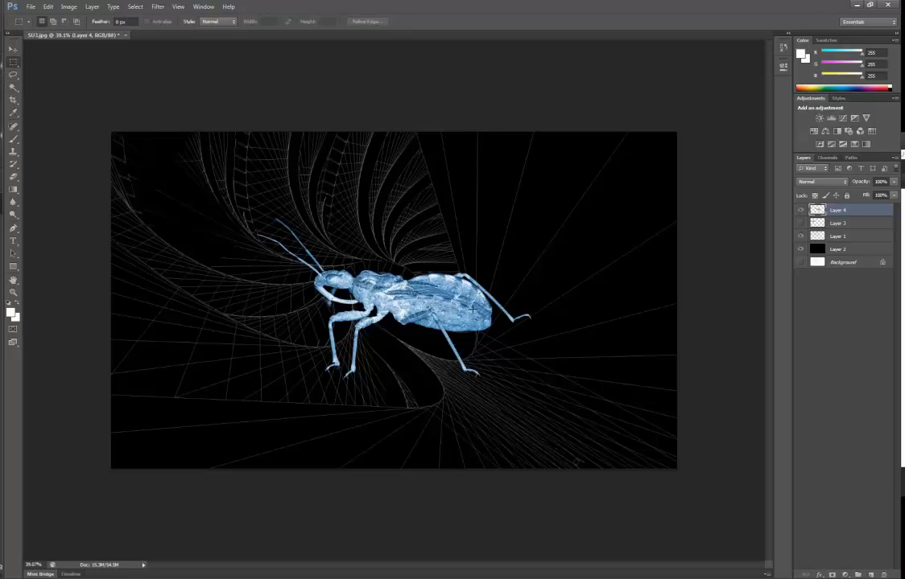
key("ctrl+t")
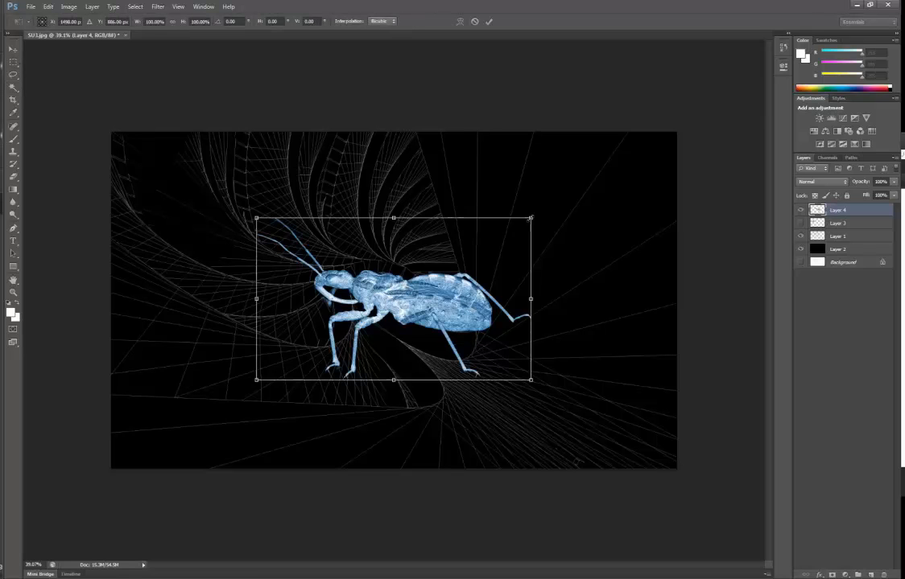
left_click_drag(538, 211, 546, 330)
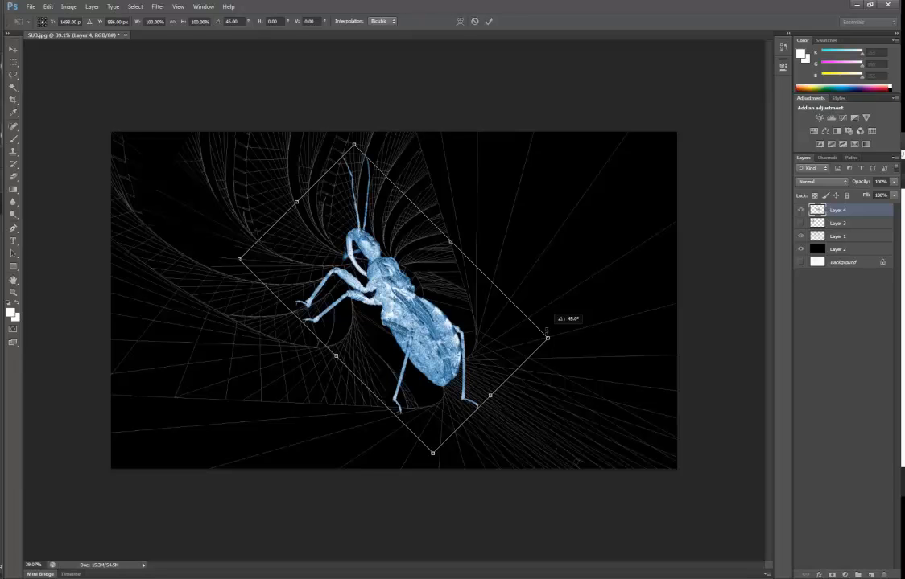
left_click_drag(546, 331, 550, 354)
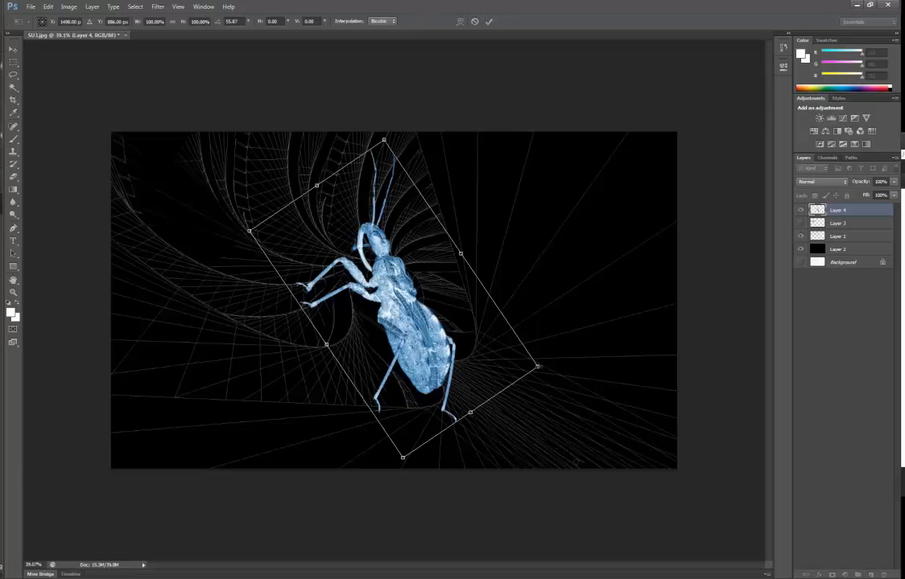
- Scale the bug down proportionally about its centre, move it to the artwork's left side and apply the transformation
left_click_drag(538, 367, 478, 338, "alt+shift")
mouse_move(447, 322)
left_mouse_down()
mouse_move(402, 370)
mouse_move(476, 329)
mouse_move(462, 331)
left_mouse_up()
left_click_drag(405, 291, 208, 318)
key("Return")
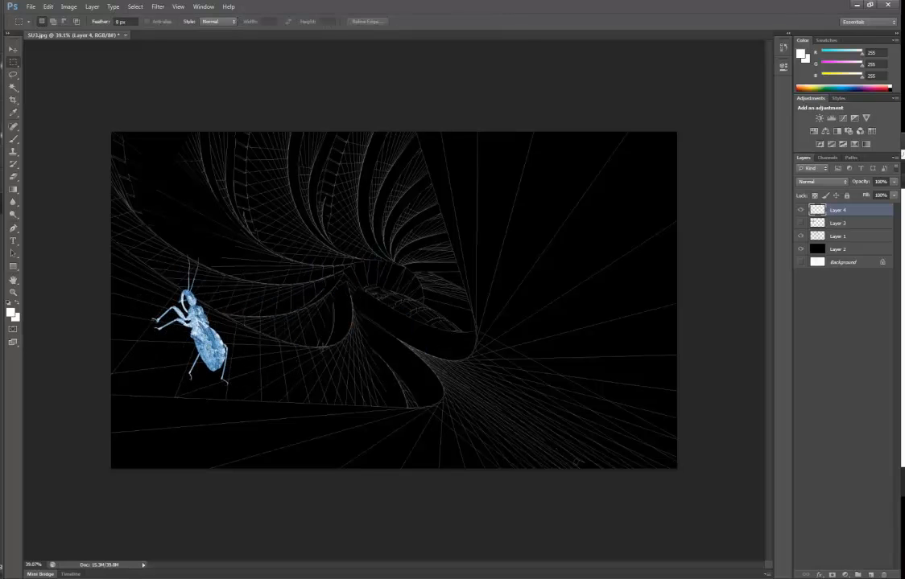
- Toggle the spaceship and bug layers to compare them over the line drawing, leaving both hidden
left_click(801, 223)
left_click(800, 211)
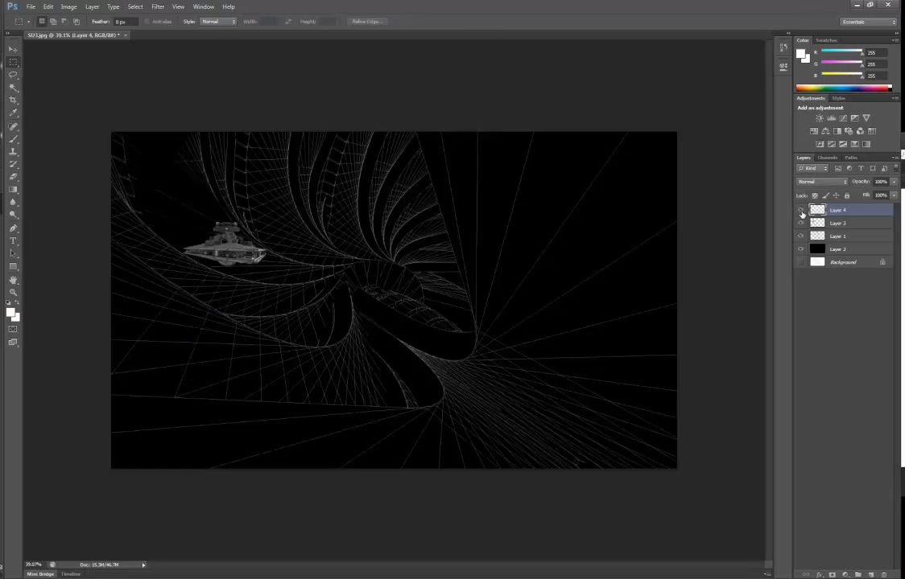
left_click(801, 211)
left_click(801, 223)
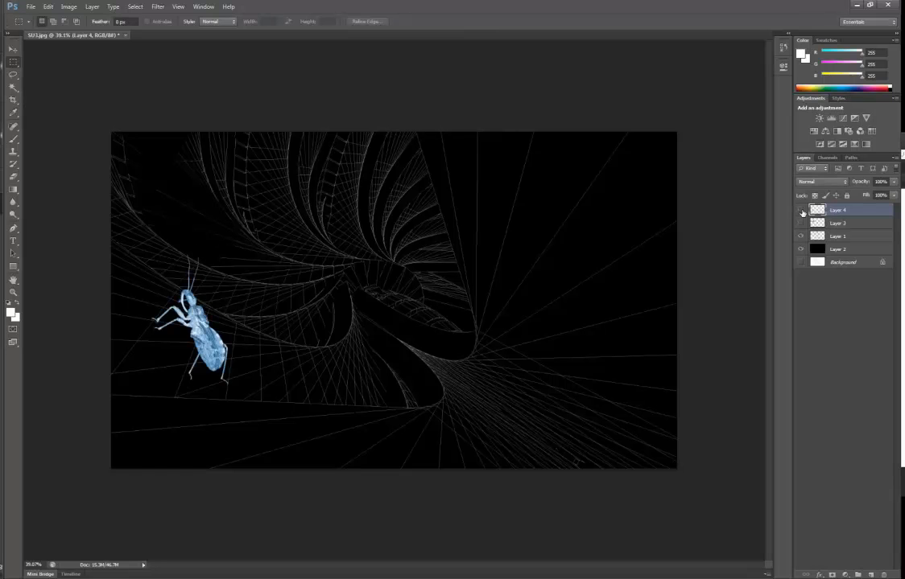
left_click(801, 211)
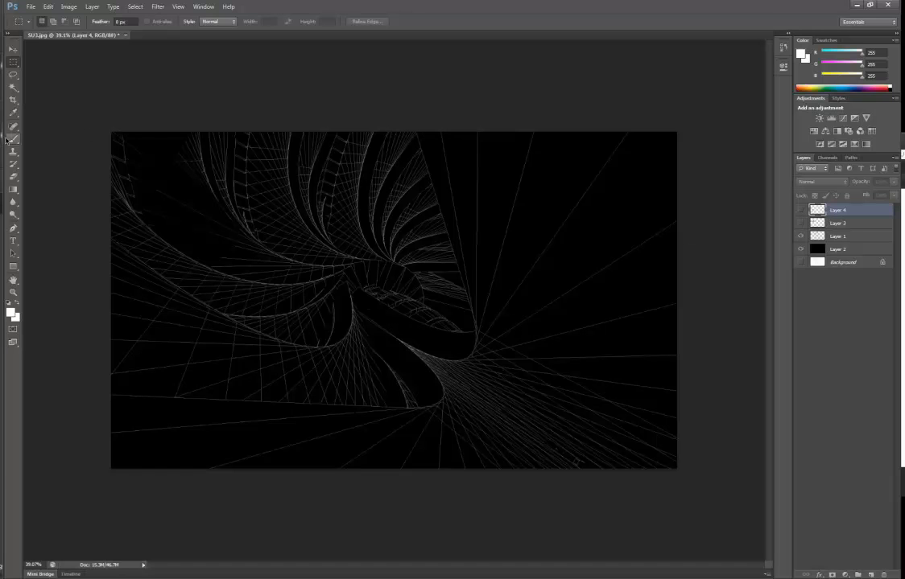
- Switch to SketchUp and change the model's face style from hidden line to Shaded
mouse_move(8, 122)
left_click(64, 222)
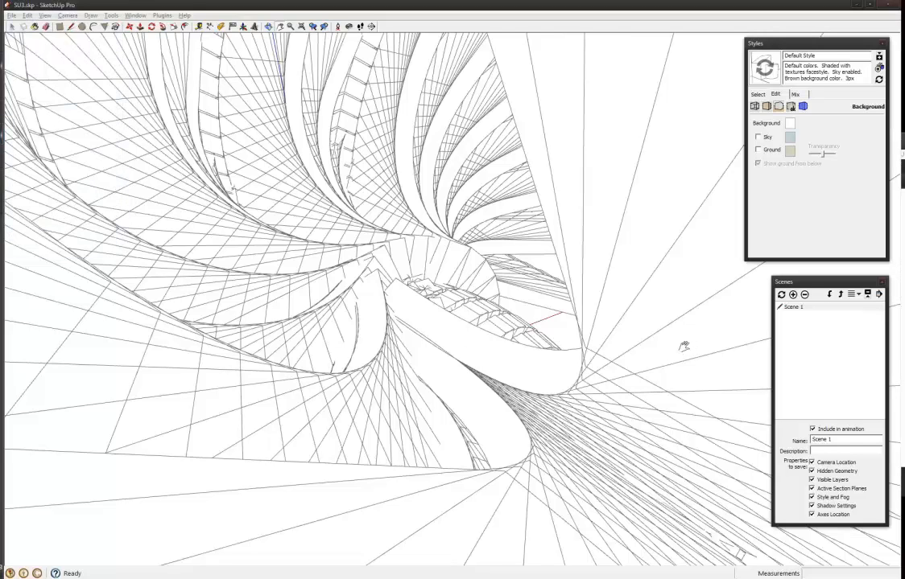
left_click(767, 107)
left_click(794, 141)
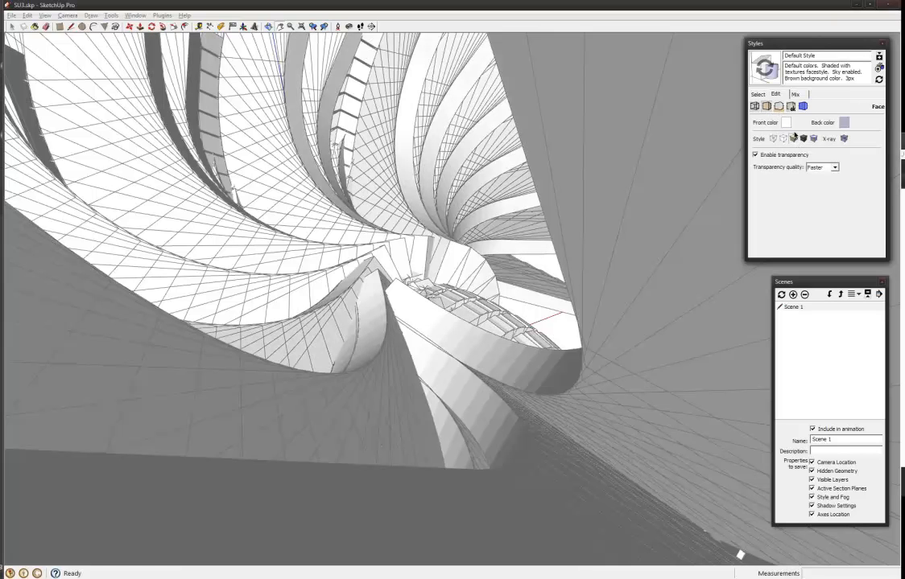
- In the Shadow Settings, enable Use sun for shading, lower Dark to 0 and set the date to 2/27
left_click_drag(903, 105, 656, 66)
left_click(635, 148)
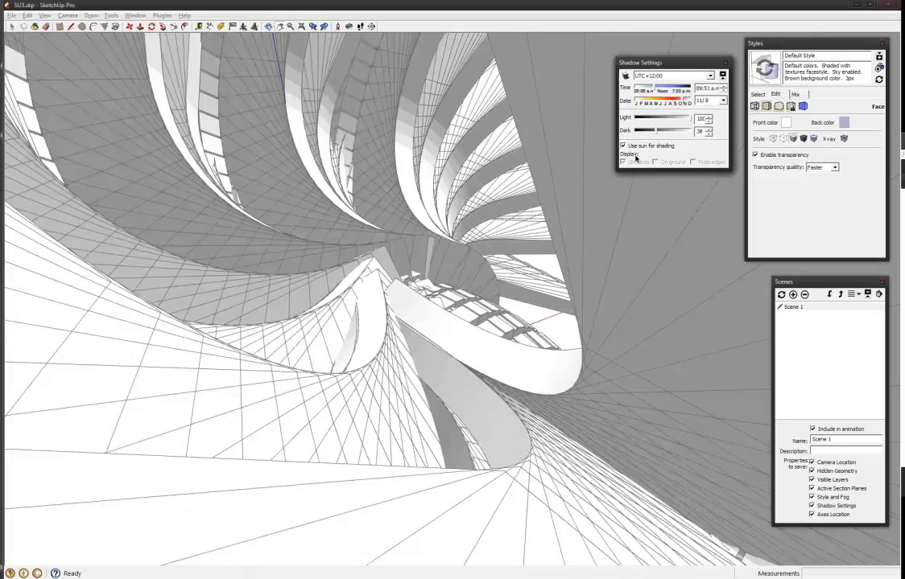
left_click_drag(657, 132, 620, 132)
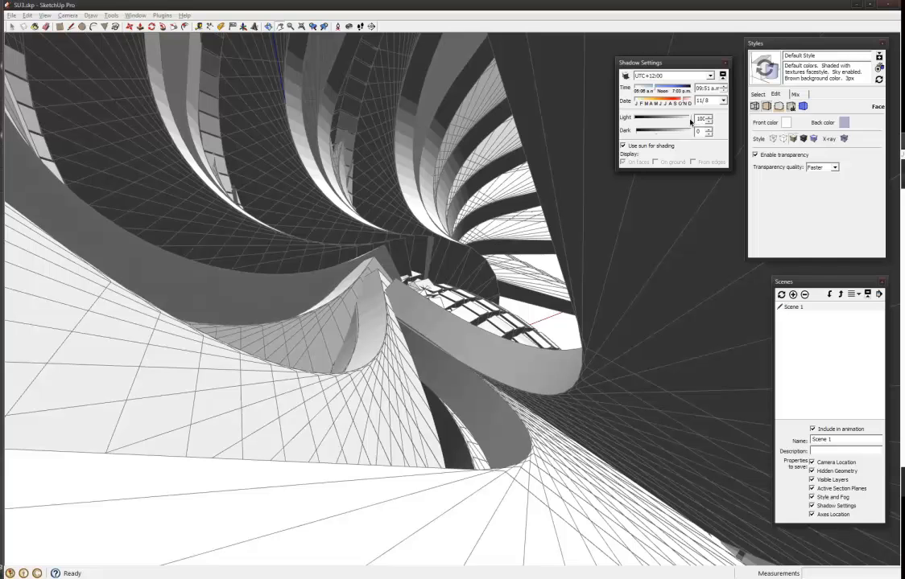
left_click_drag(683, 101, 641, 103)
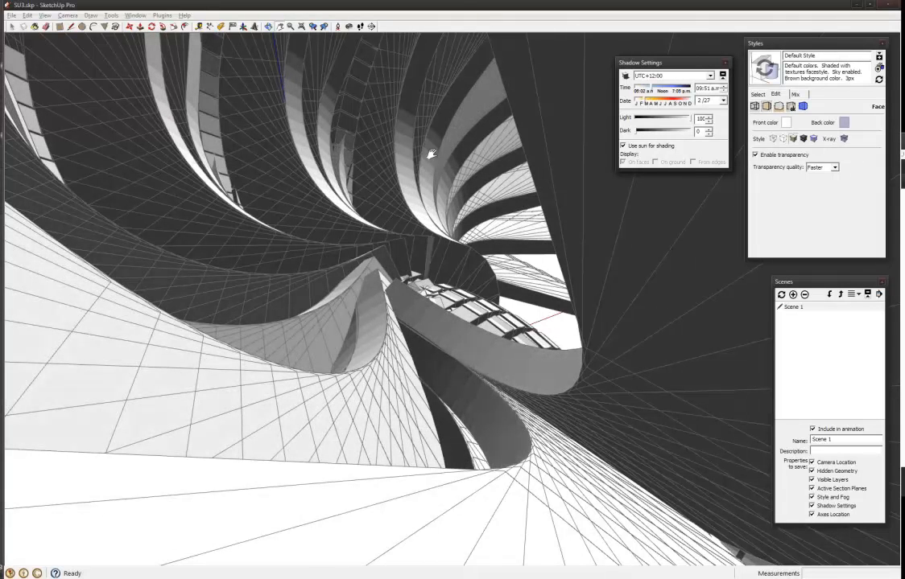
- Set the sun time to 12:06 p.m., previewing the cast shadows and turning them off again
mouse_move(652, 87)
left_mouse_down()
mouse_move(696, 97)
mouse_move(647, 93)
mouse_move(656, 96)
left_mouse_up()
left_click(625, 75)
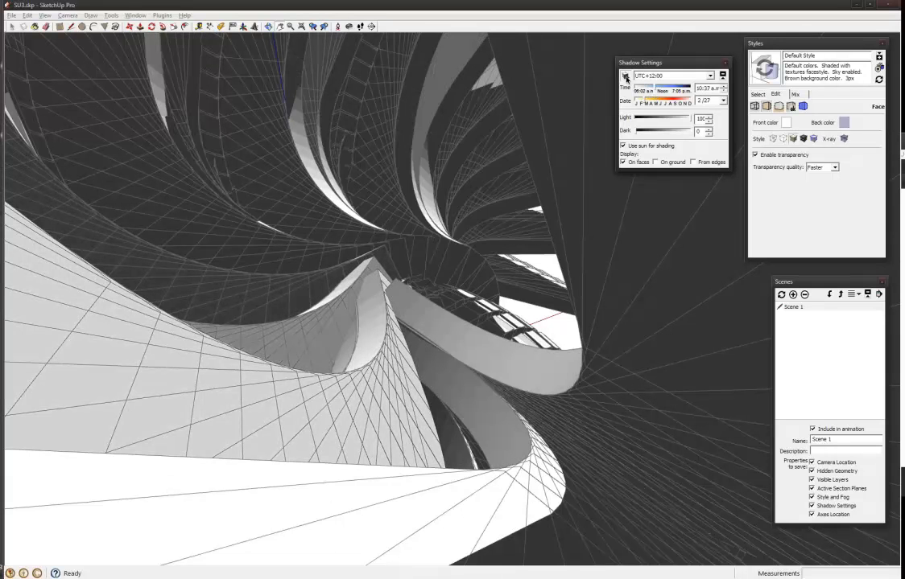
mouse_move(658, 89)
left_mouse_down()
mouse_move(675, 90)
mouse_move(661, 90)
left_mouse_up()
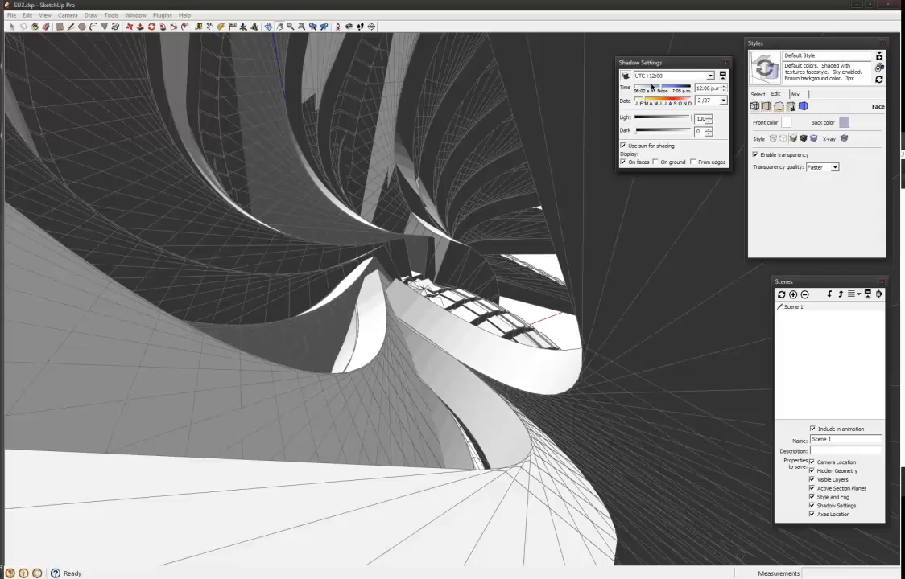
left_click(625, 76)
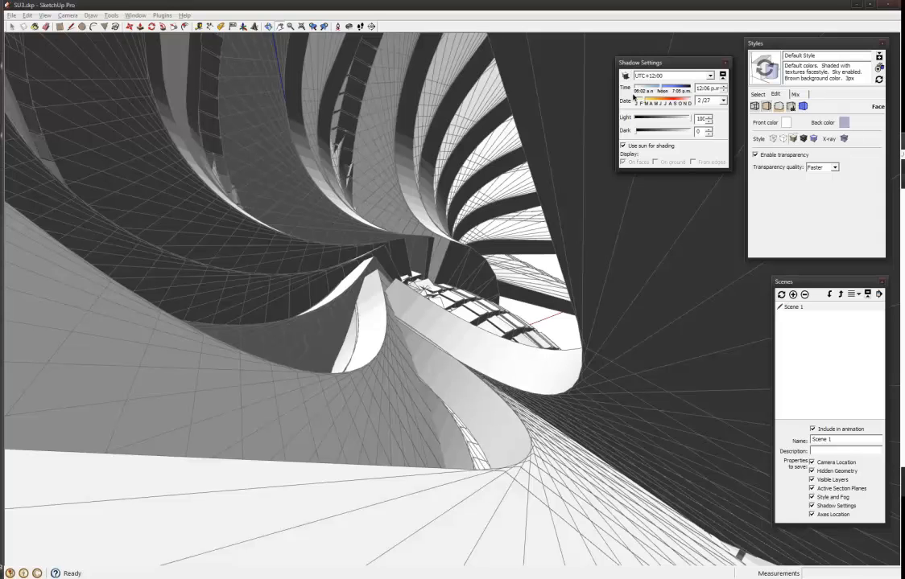
left_click_drag(644, 67, 636, 64)
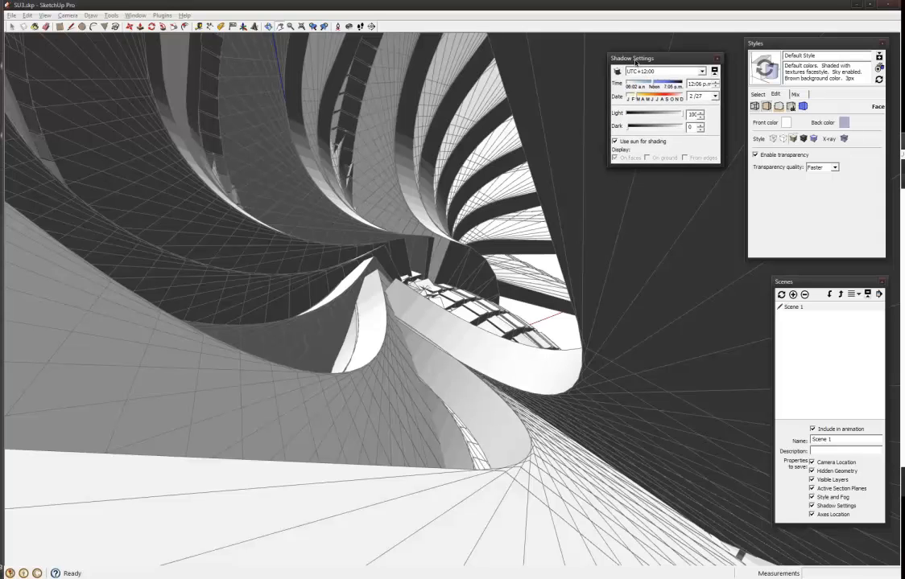
- Export the shaded view as the 2D graphic SU3b.jpg and open that file in Photoshop
left_click(11, 15)
mouse_move(68, 182)
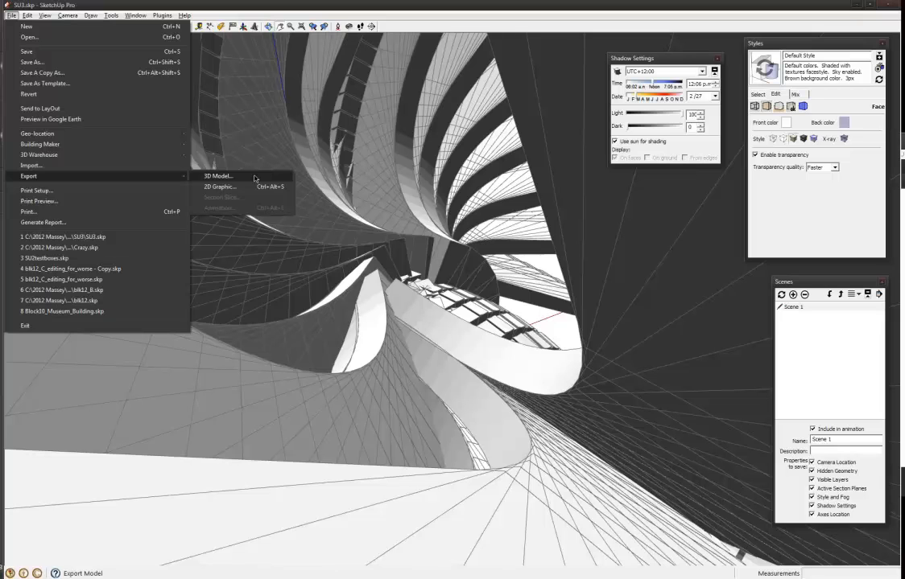
left_click(223, 187)
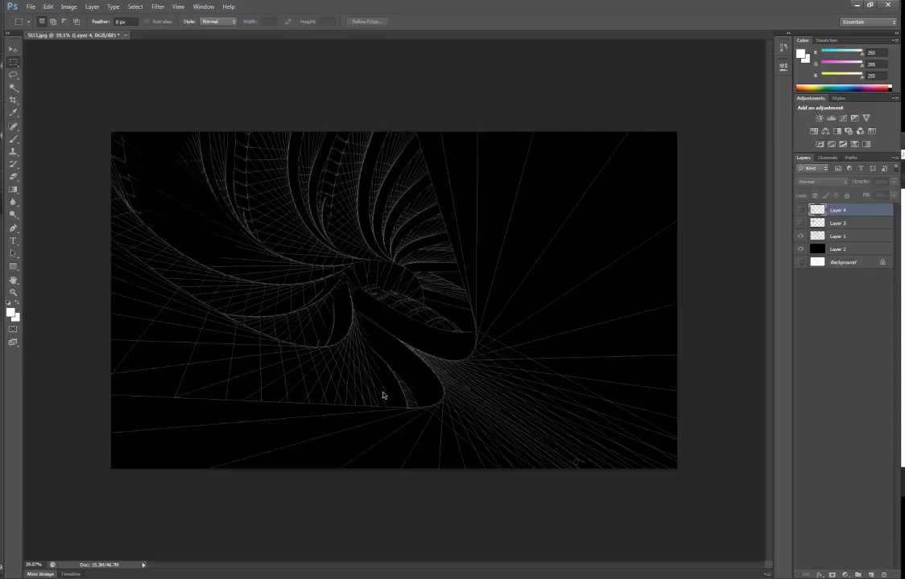
key("ctrl+o")
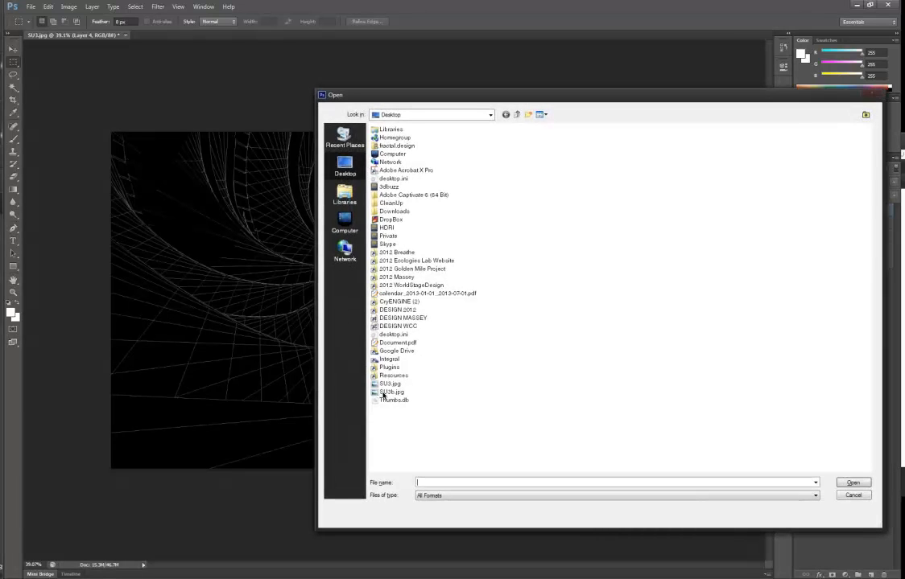
double_click(390, 391)
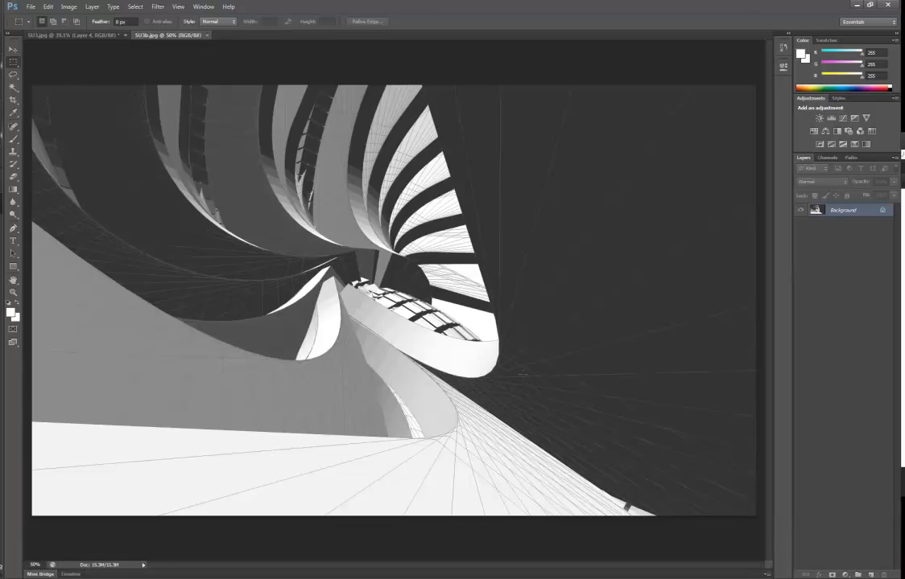
- Copy the whole SU3b.jpg image and paste it into SU3.jpg as a new layer directly above the Background
key("ctrl+a")
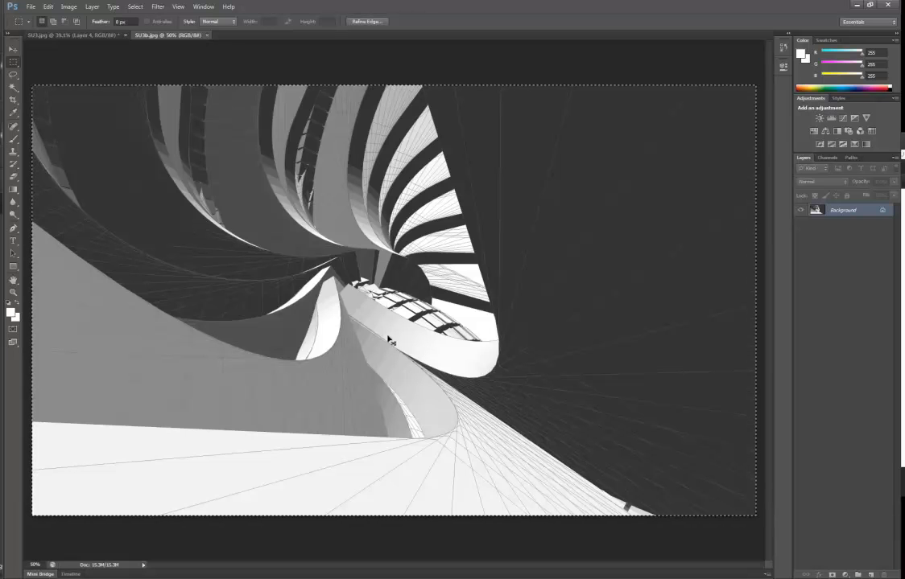
left_click(87, 36)
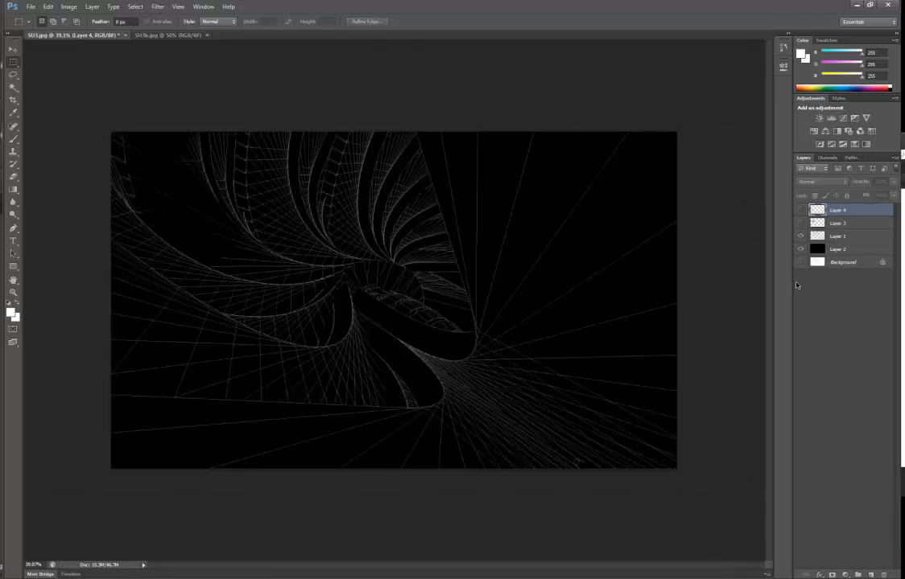
left_click(826, 260)
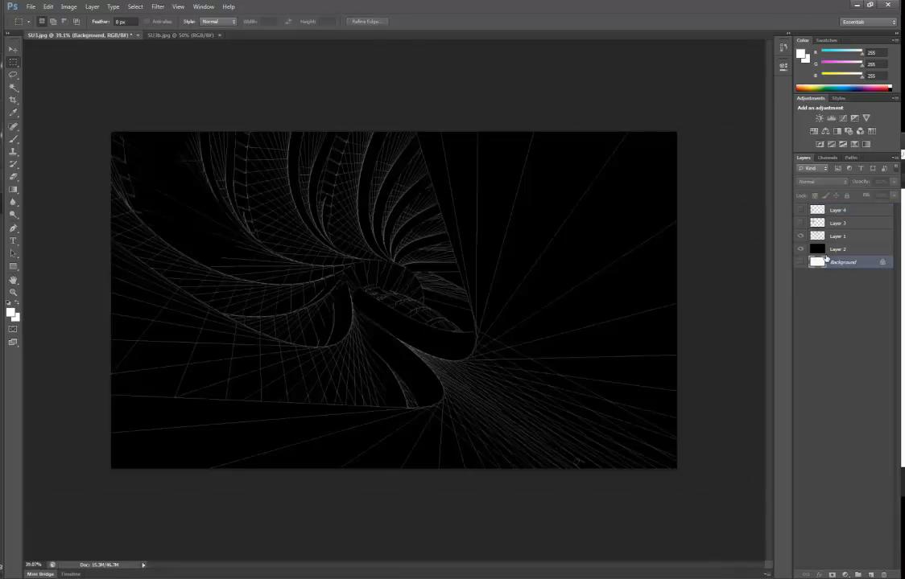
key("ctrl+v")
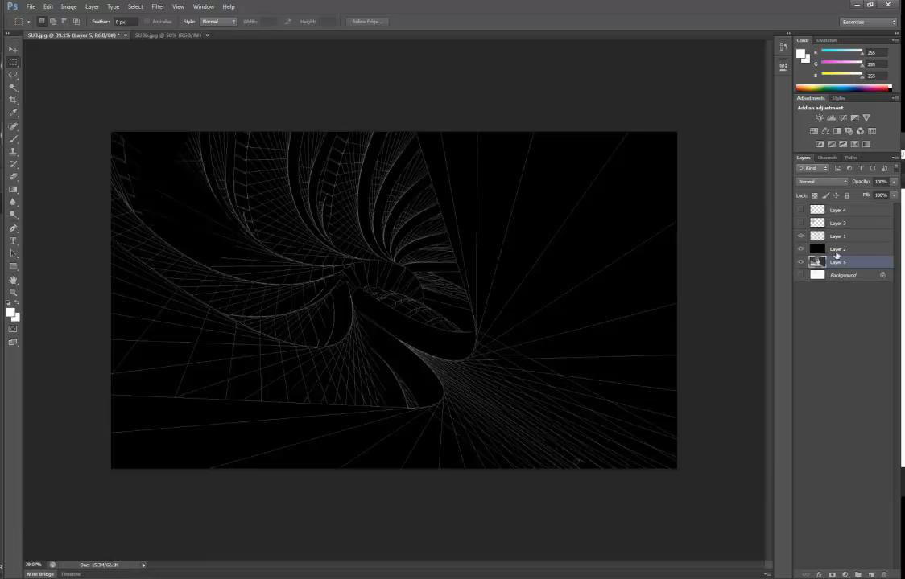
- Move the pasted shaded image above the black Layer 2, hide Layer 2 and check the line layer over the image
left_click(801, 250)
left_click(800, 250)
left_click(800, 250)
left_click_drag(836, 263, 839, 268)
left_click(800, 264)
left_click(800, 264)
left_click(800, 237)
left_click(800, 238)
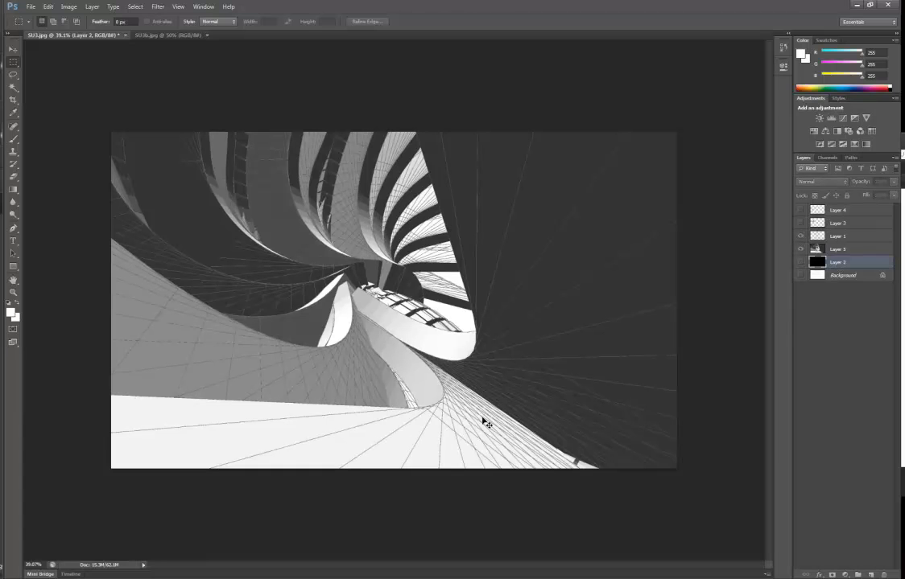
- Invert the Layer 1 lines back and forth at 100% zoom to compare dark and light lines over the shaded image
key("ctrl+1")
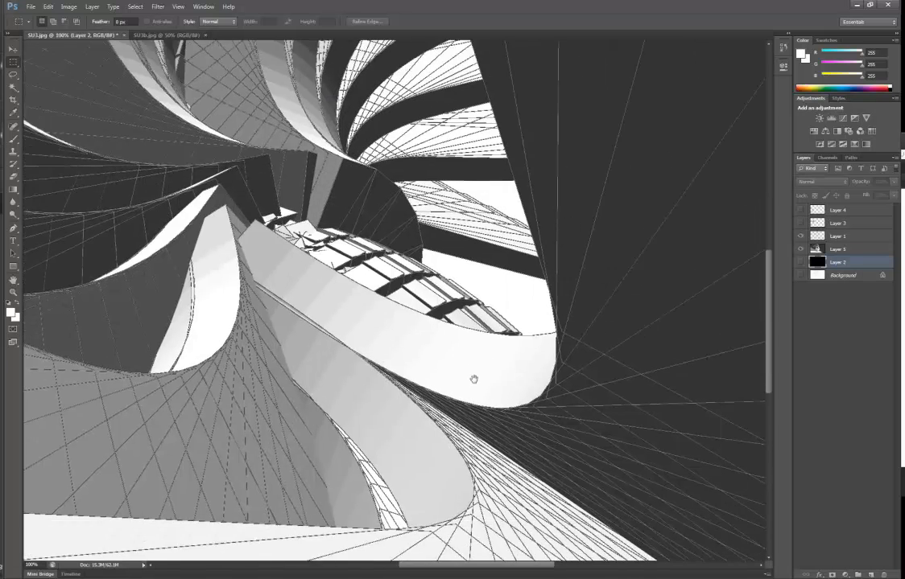
left_click_drag(474, 379, 413, 342)
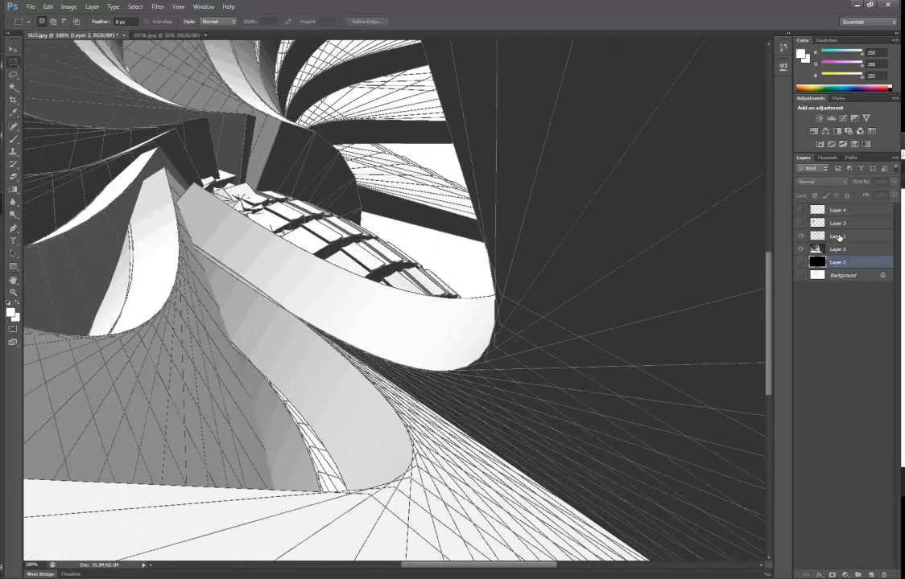
left_click(839, 236)
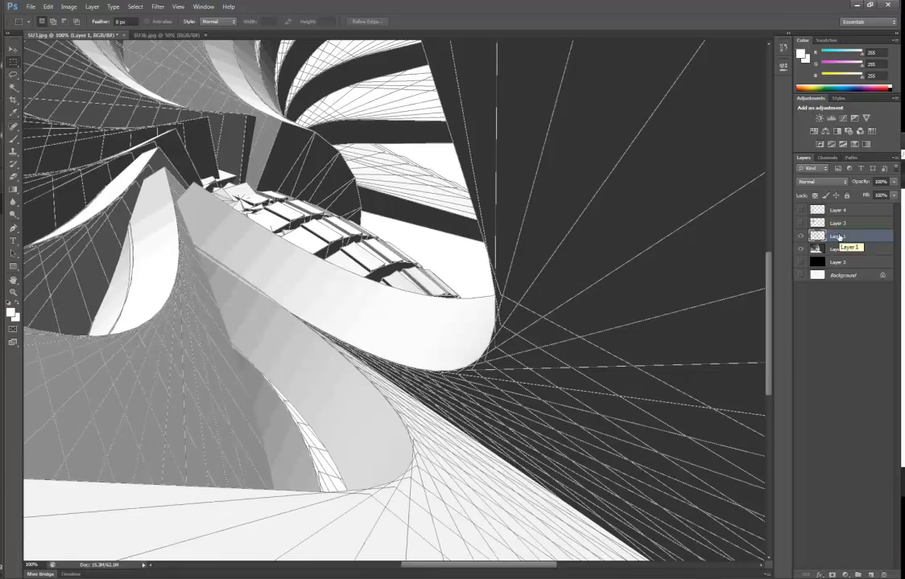
key("ctrl+i")
key("ctrl+i")
key("ctrl+i")
key("ctrl+i")
key("ctrl+i")
key("ctrl+i")
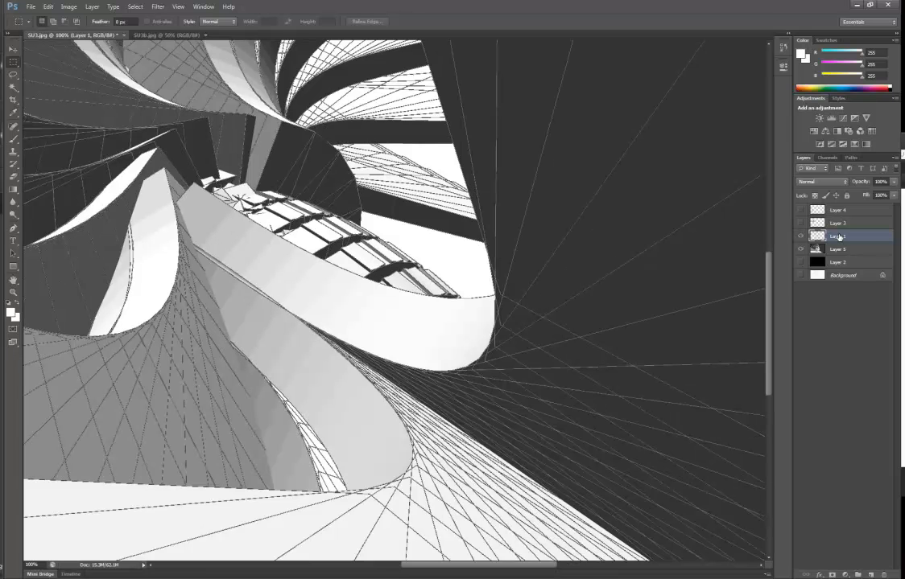
key("ctrl+i")
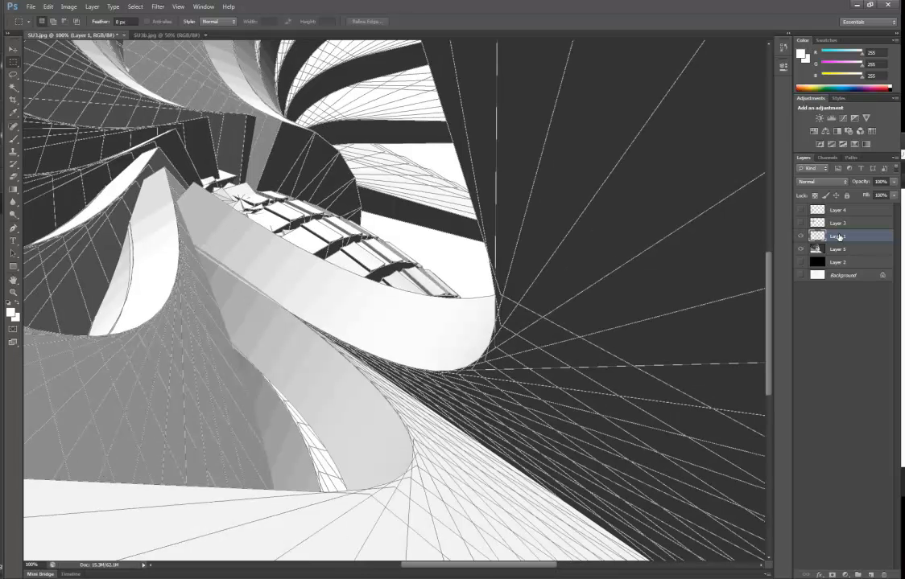
- Turn the Layer 1 lines solid black with Hue/Saturation, using a lightness of -100
key("ctrl+u")
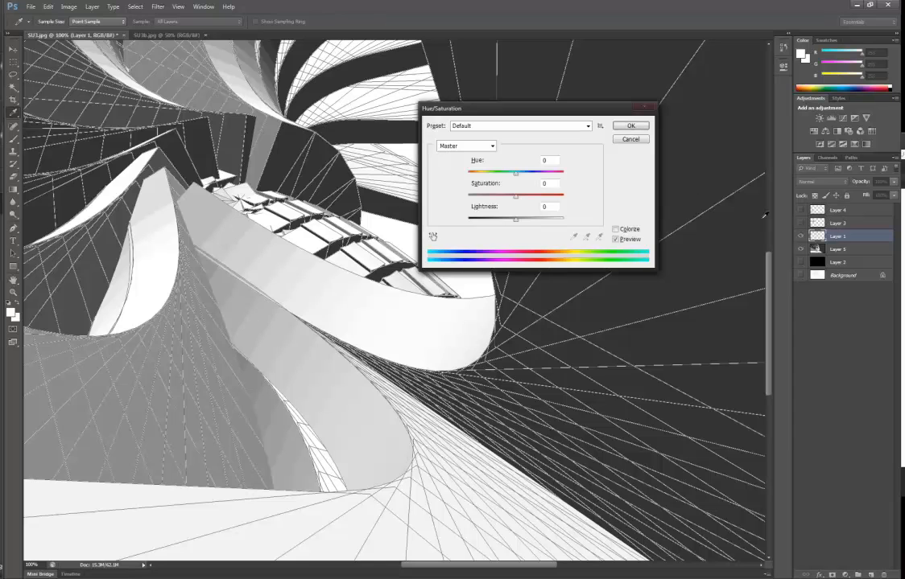
left_click_drag(515, 220, 455, 221)
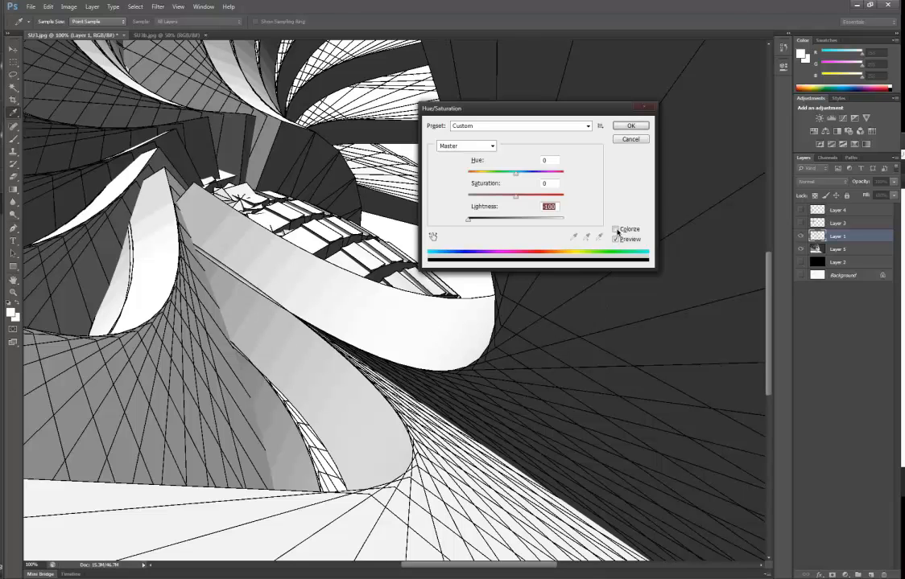
left_click(631, 126)
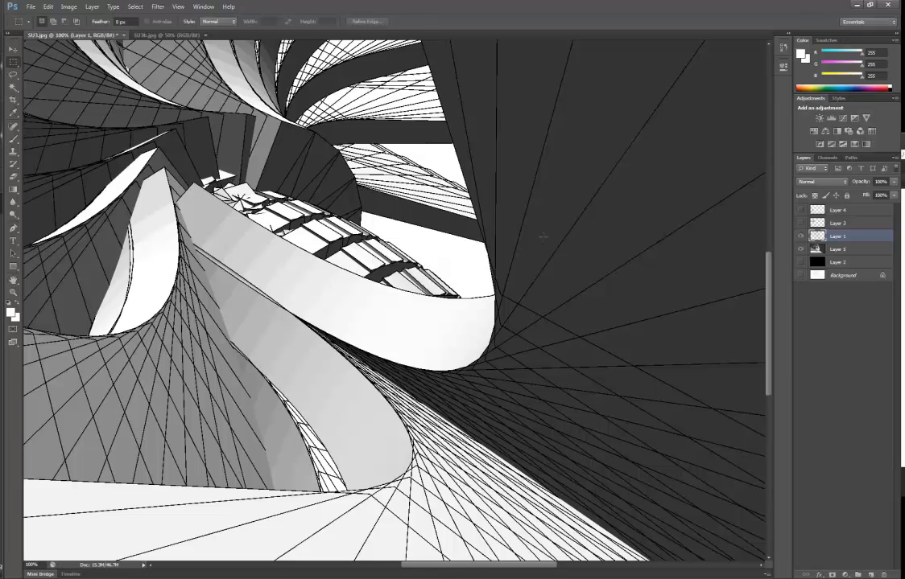
- Compare white and black versions of the Layer 1 lines across the whole image by inverting them repeatedly, ending on black
key("ctrl+i")
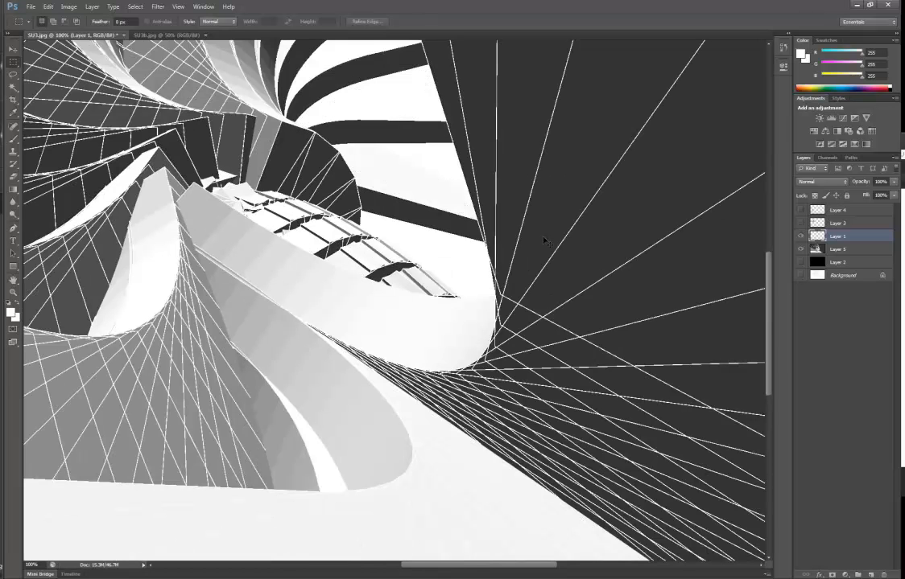
key("ctrl+0")
key("ctrl+o")
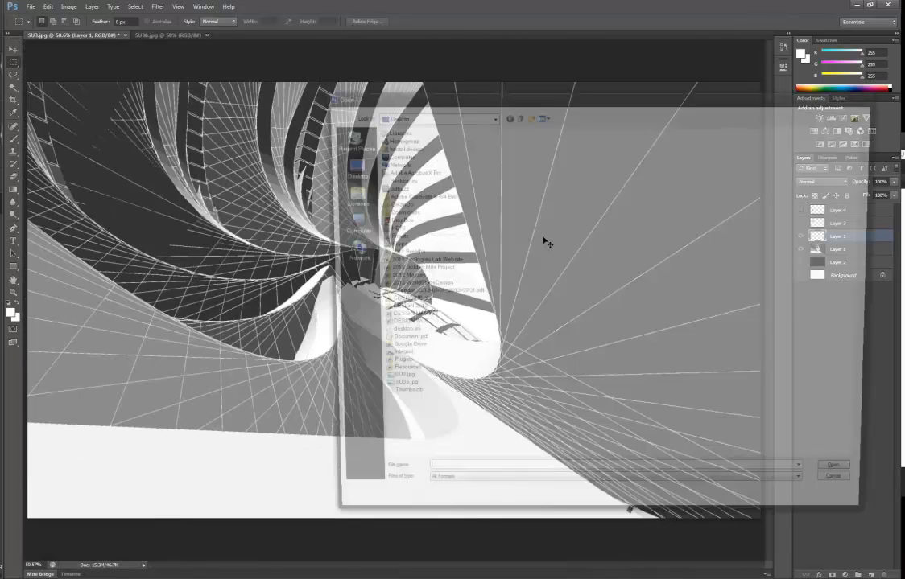
key("Escape")
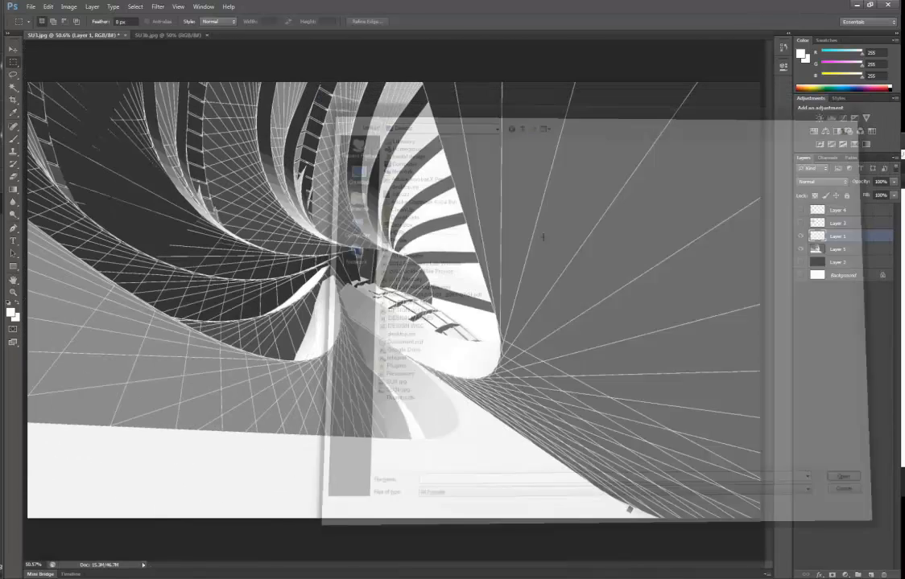
key("ctrl+i")
key("ctrl+i")
key("ctrl+i")
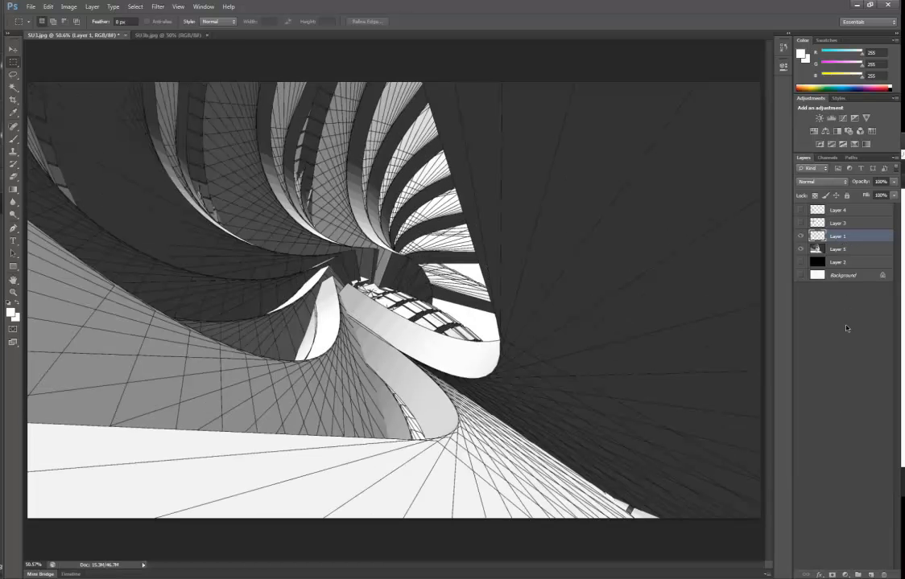
- Add a layer mask to the Layer 1 lines and erase them across the centre and surrounding surfaces with a 360 px eraser
left_click(832, 575)
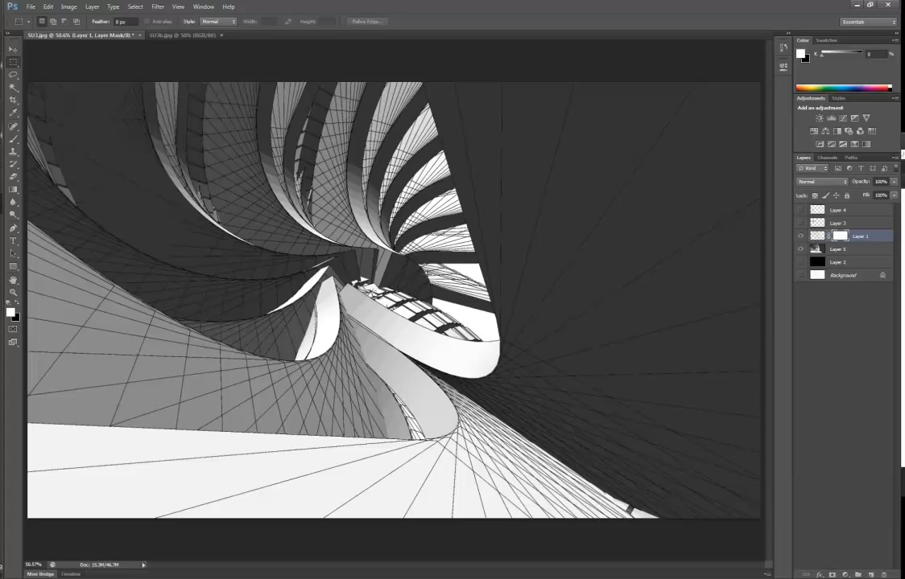
key("e")
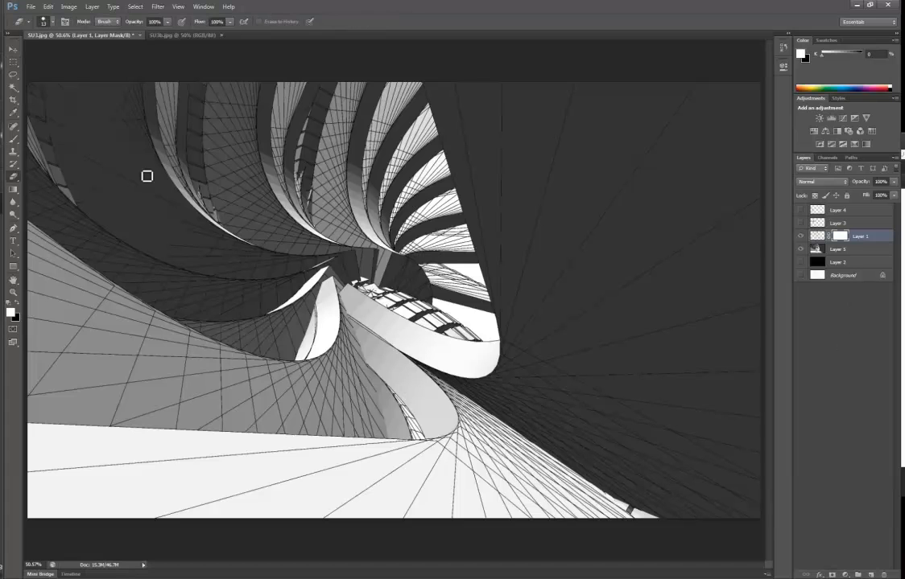
right_click(223, 200)
left_click_drag(245, 217, 305, 216)
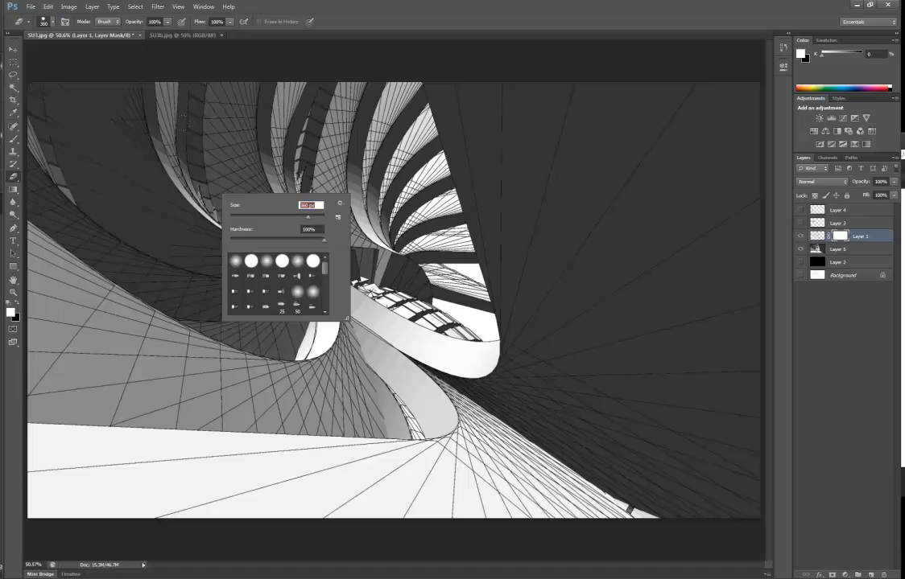
left_click(228, 160)
mouse_move(205, 173)
left_mouse_down()
mouse_move(273, 229)
mouse_move(346, 265)
left_mouse_up()
mouse_move(350, 205)
left_mouse_down()
mouse_move(406, 270)
mouse_move(402, 189)
mouse_move(555, 410)
mouse_move(152, 262)
left_mouse_up()
mouse_move(257, 305)
left_mouse_down()
mouse_move(330, 362)
mouse_move(105, 330)
left_mouse_up()
mouse_move(540, 187)
left_mouse_down()
mouse_move(467, 426)
mouse_move(230, 378)
left_mouse_up()
left_click_drag(269, 165, 354, 194)
left_click_drag(243, 332, 153, 265)
mouse_move(234, 108)
left_mouse_down()
mouse_move(322, 109)
mouse_move(367, 97)
mouse_move(148, 144)
left_mouse_up()
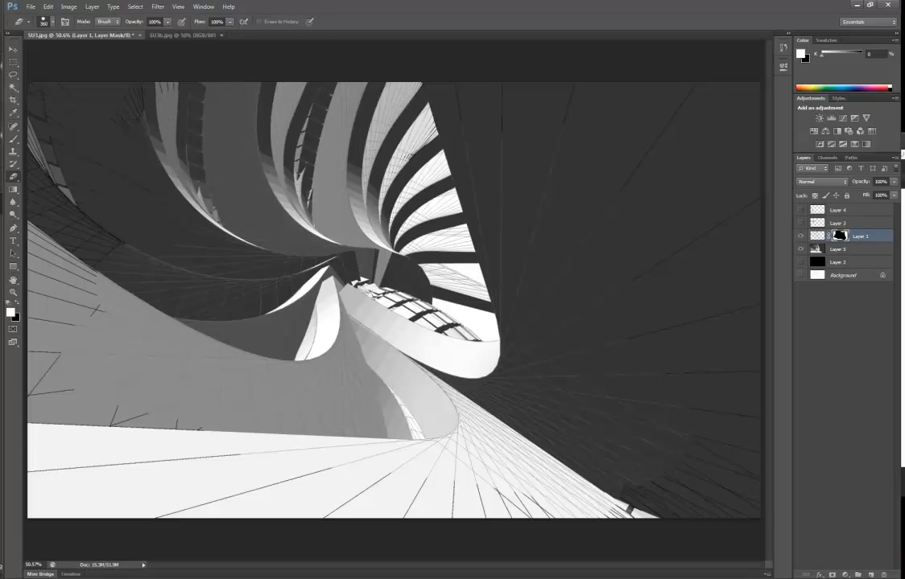
key("m")
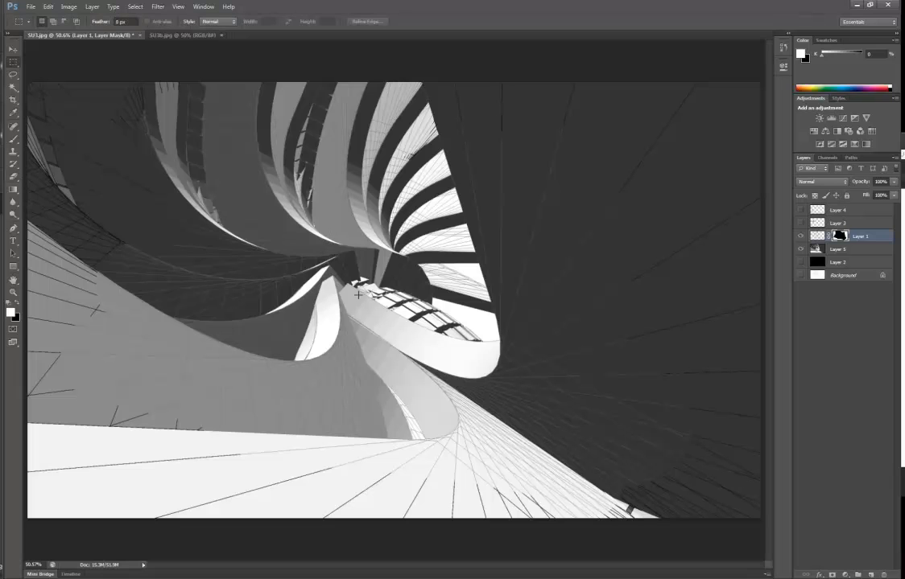
- Invert the shaded image on Layer 5 and duplicate the inverted layer
left_click(857, 251)
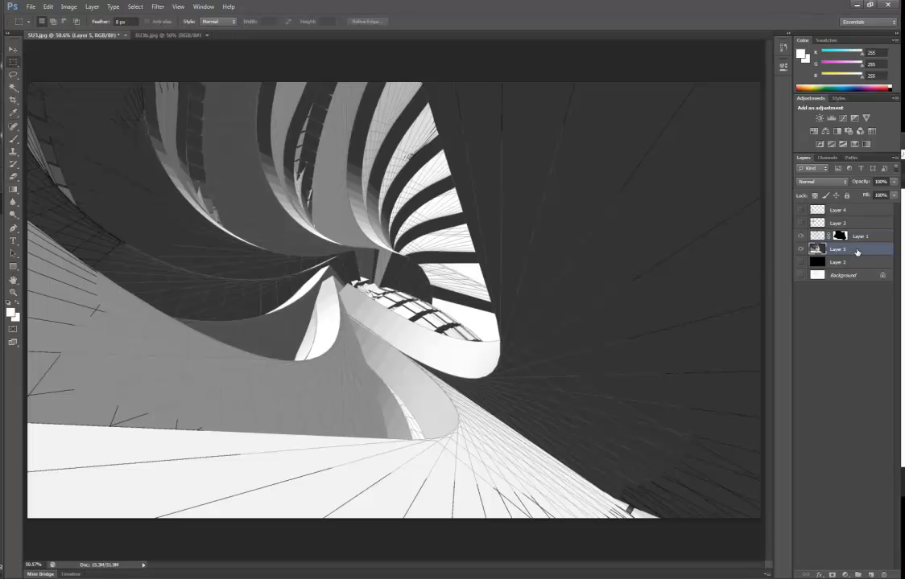
key("ctrl+i")
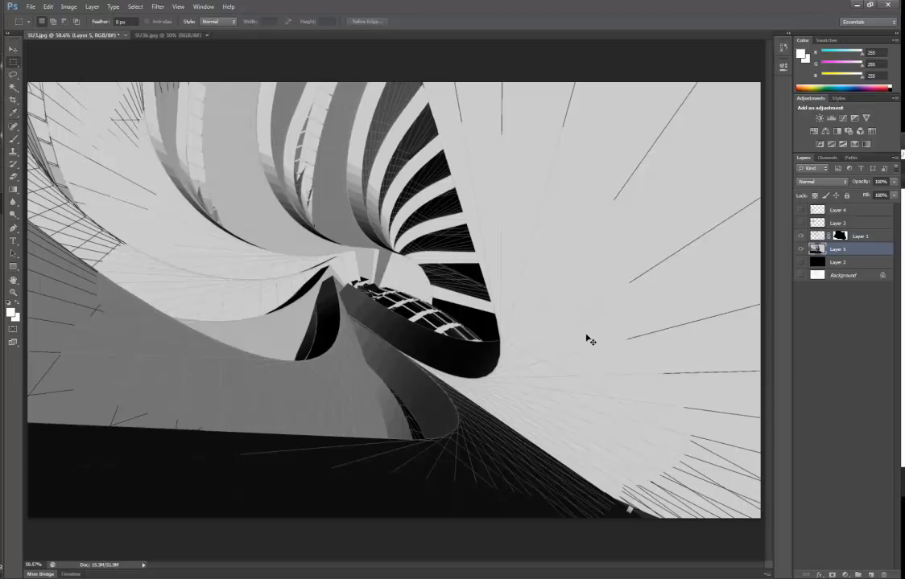
key("ctrl+j")
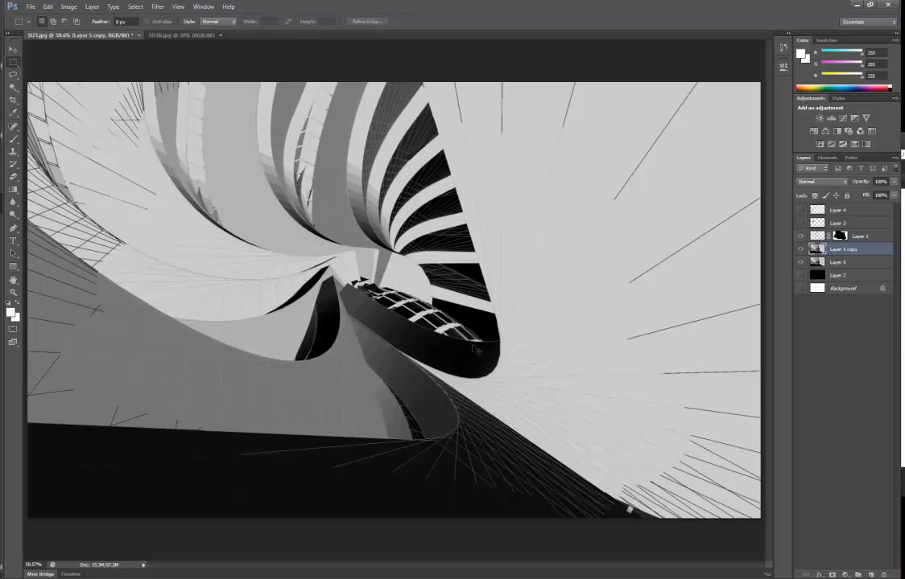
- Colorize Layer 5 copy orange with hue 38 and saturation 100, and compare it with the grey layer beneath
key("ctrl+u")
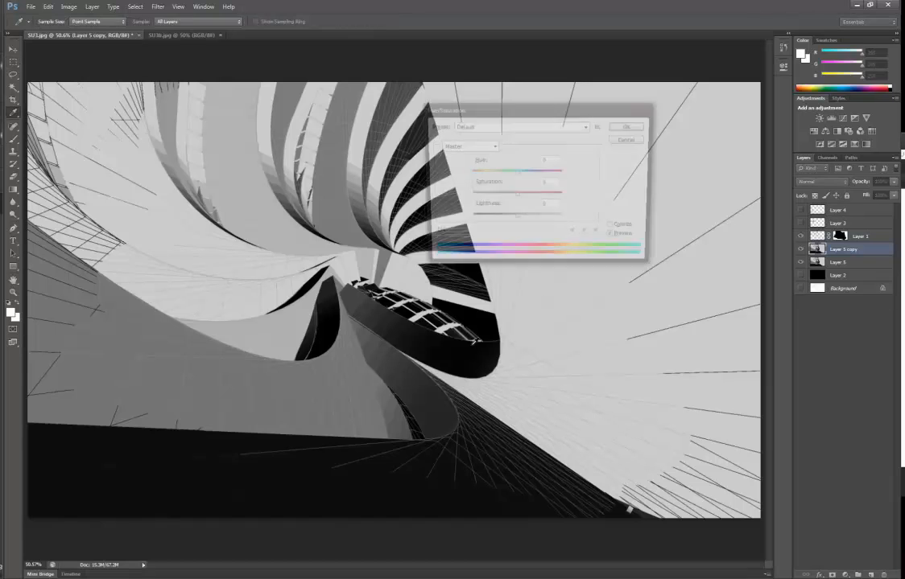
left_click(615, 229)
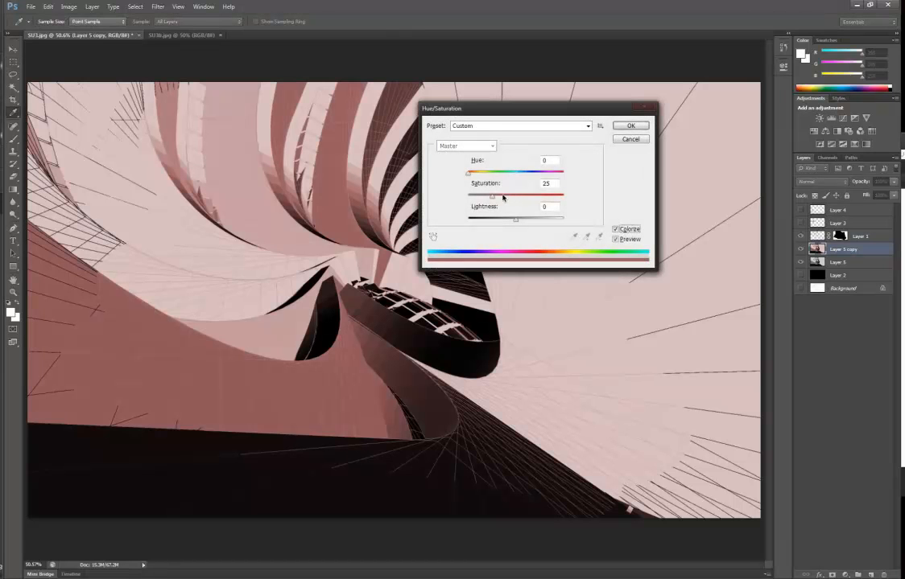
left_click_drag(492, 195, 510, 196)
left_click_drag(467, 173, 538, 185)
left_click_drag(497, 184, 579, 195)
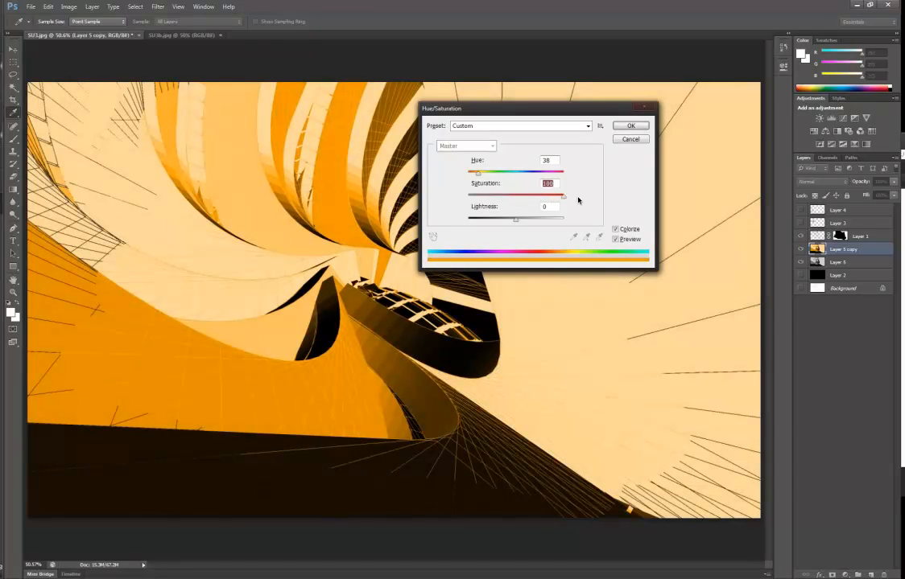
left_click(631, 127)
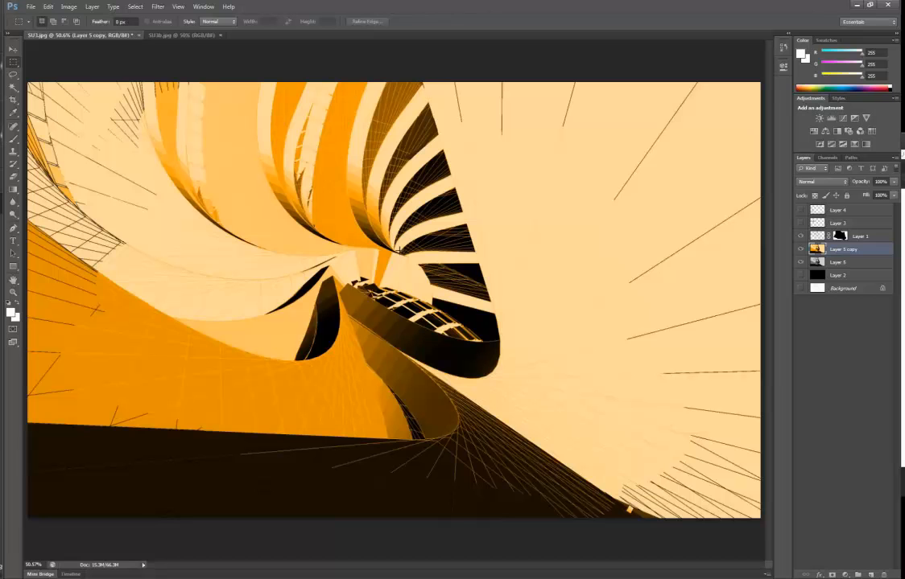
left_click(800, 251)
left_click(800, 251)
left_click(800, 251)
left_click(800, 251)
- Add a layer mask to Layer 5 copy and erase the orange from the right half and centre with a soft 1521 px eraser
left_click(832, 576)
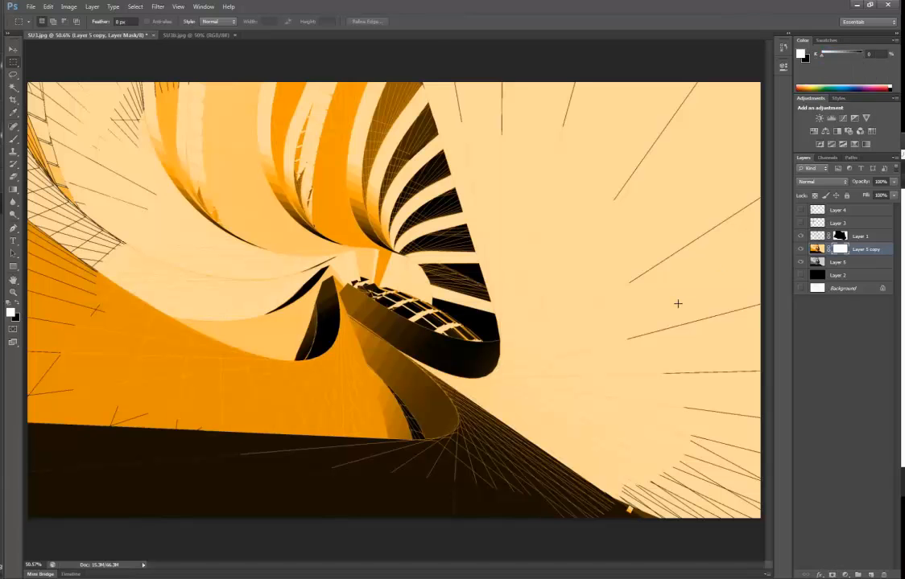
key("e")
right_click(358, 165)
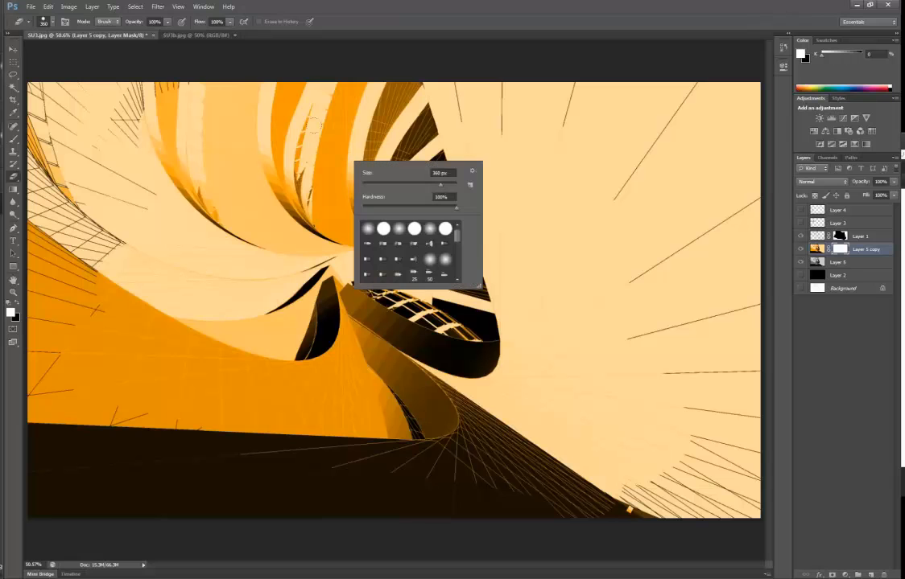
left_click_drag(392, 207, 344, 185)
left_click_drag(441, 186, 449, 185)
key("Return")
key("Return")
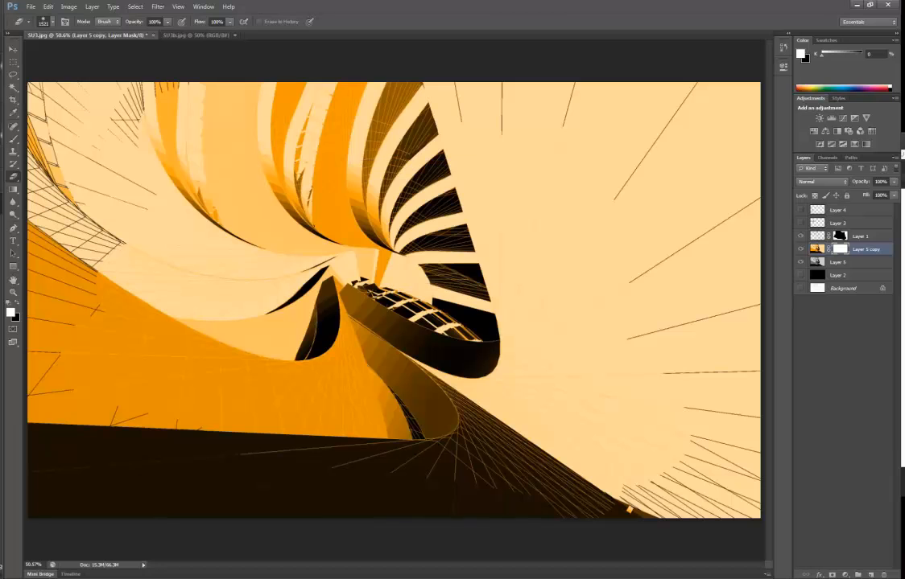
left_click(448, 143)
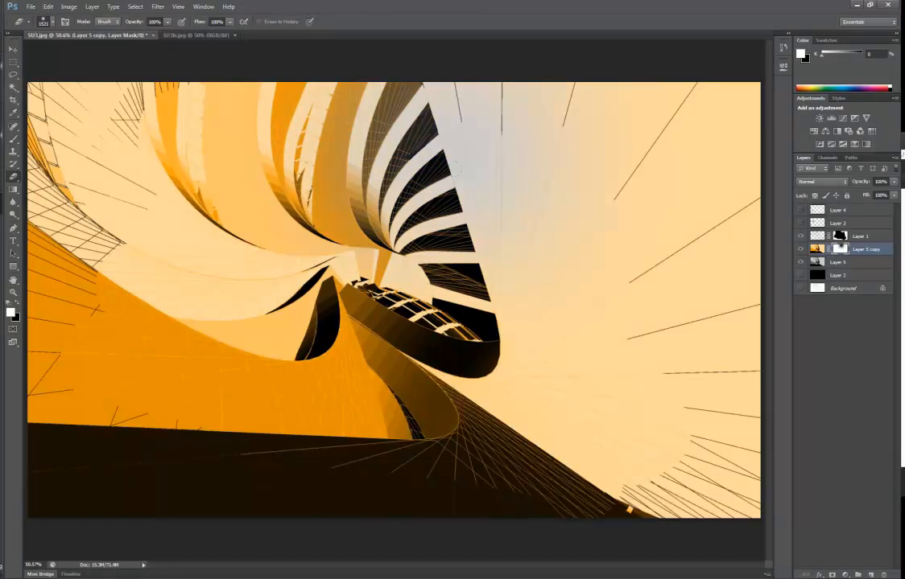
left_click_drag(562, 170, 621, 199)
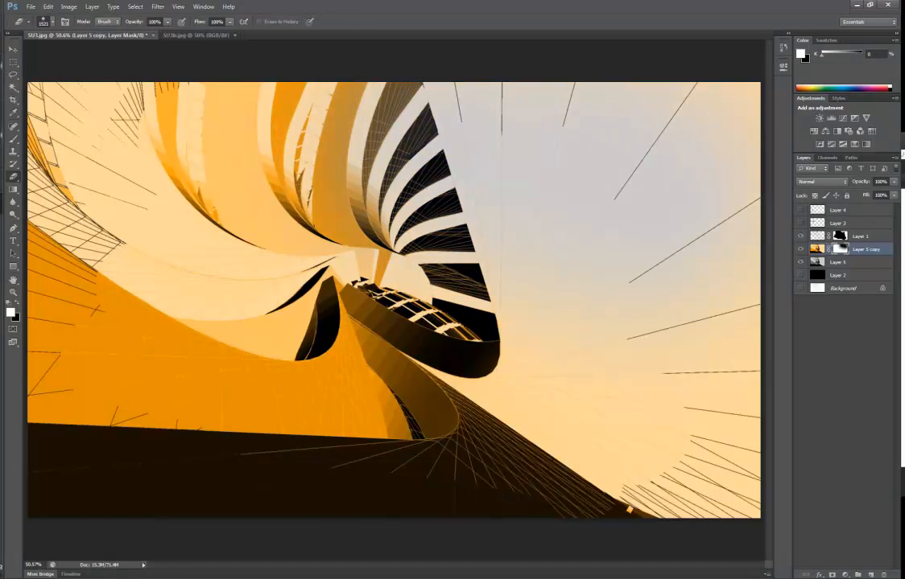
left_click_drag(545, 293, 529, 318)
left_click(483, 346)
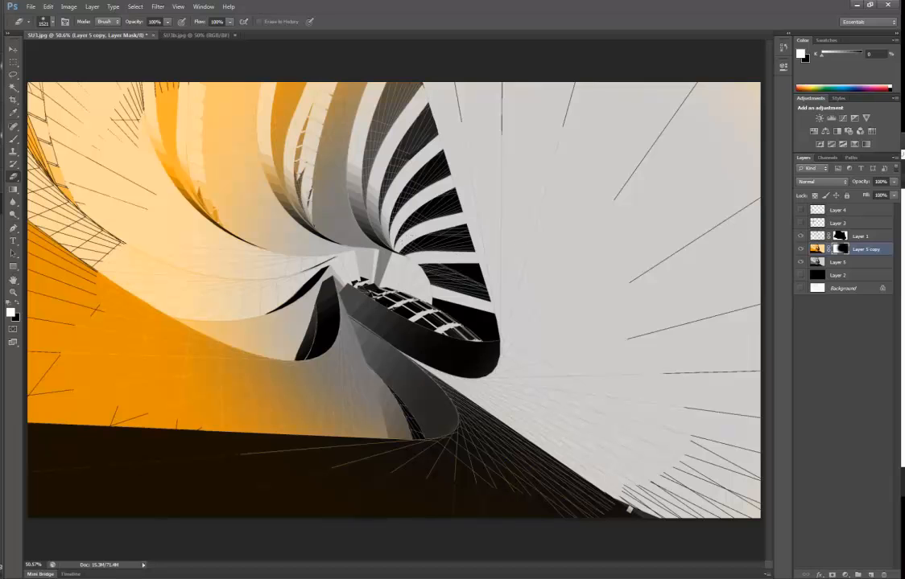
- Paint the orange back around the centre of the image on the Layer 5 copy mask with a soft 504 px brush
key("b")
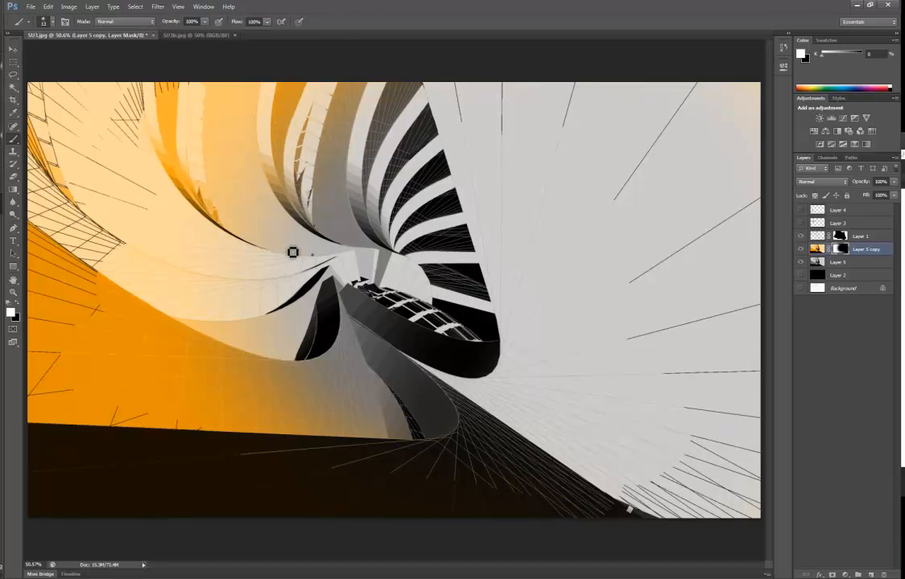
right_click(370, 247)
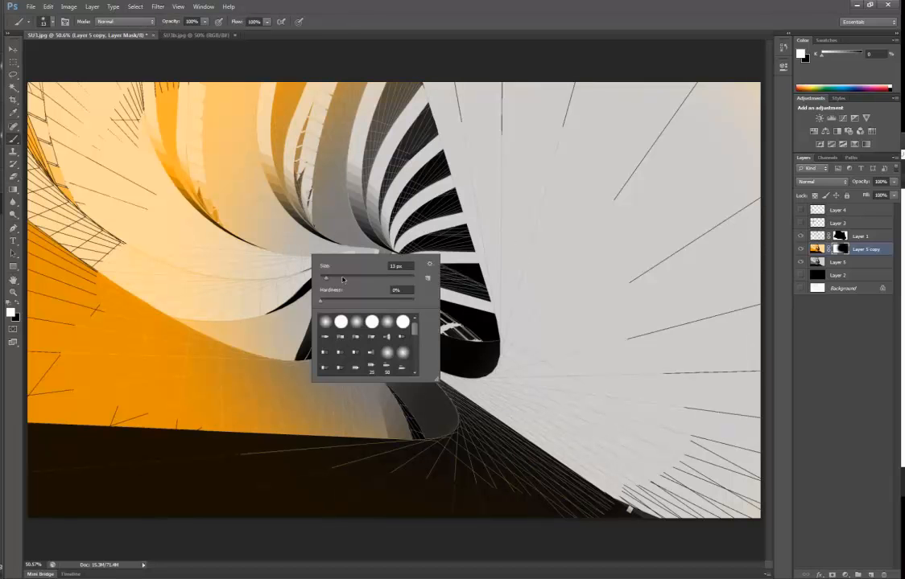
left_click_drag(388, 279, 402, 279)
key("Return")
left_click_drag(346, 211, 378, 264)
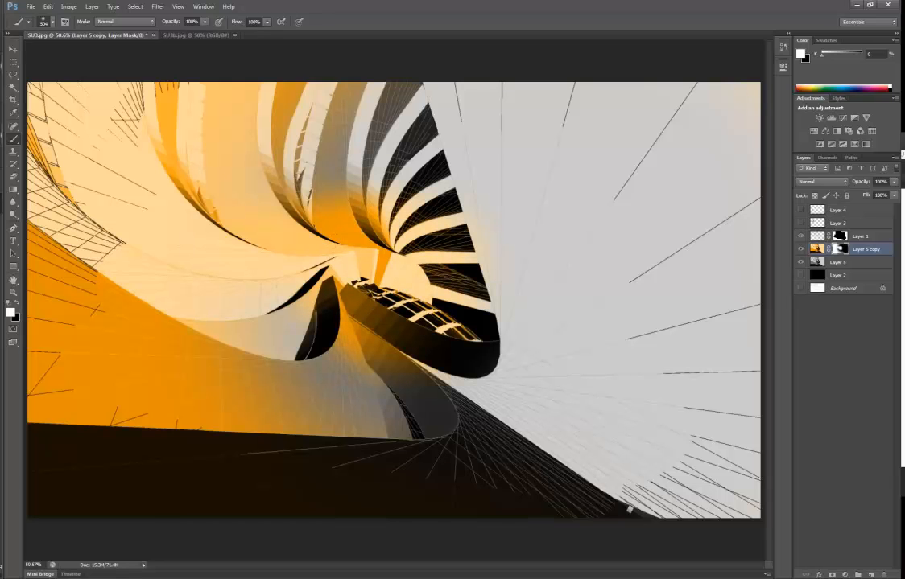
- Erase the orange down the image's left side and brush it softly back over the curved surfaces left of the centre
key("e")
mouse_move(265, 69)
left_mouse_down()
mouse_move(149, 88)
mouse_move(68, 153)
mouse_move(72, 270)
mouse_move(96, 387)
mouse_move(274, 415)
left_mouse_up()
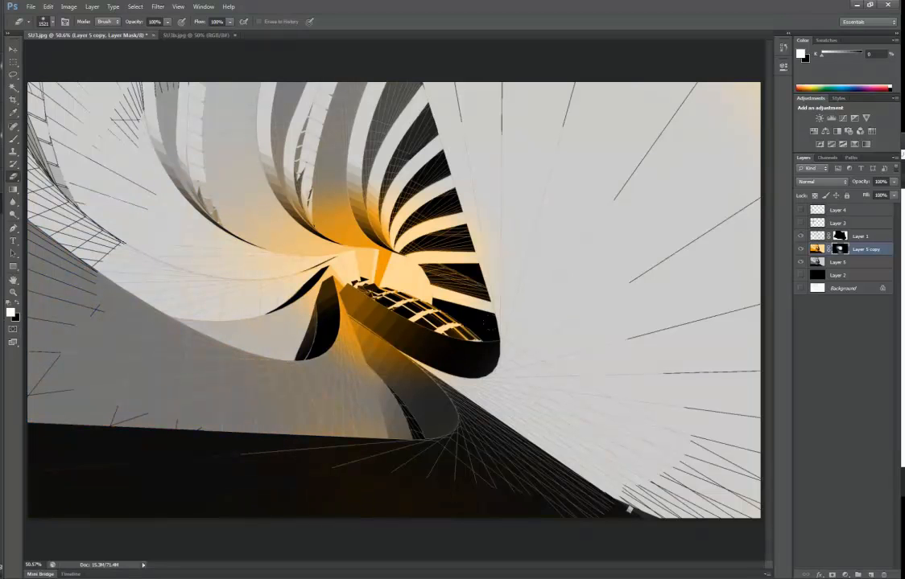
key("b")
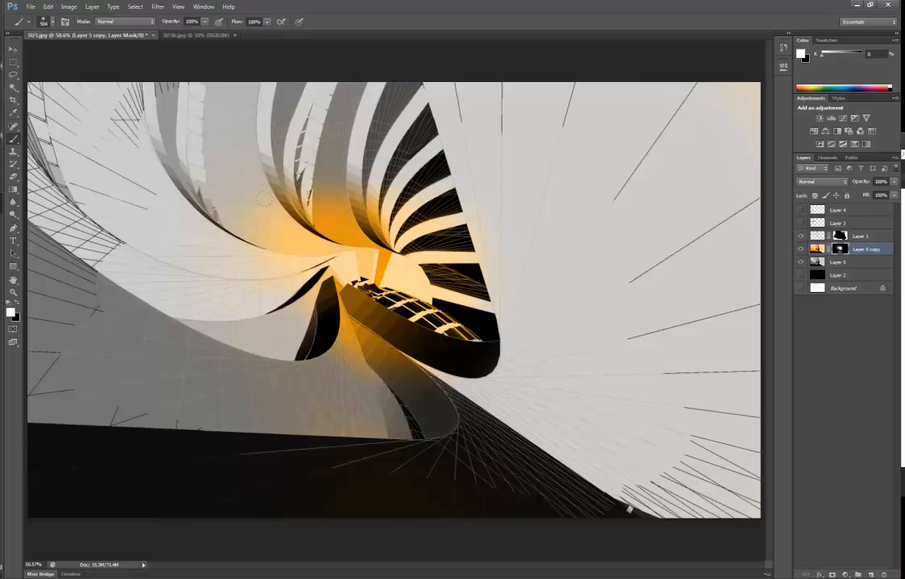
left_click_drag(256, 202, 217, 215)
left_click_drag(261, 272, 173, 270)
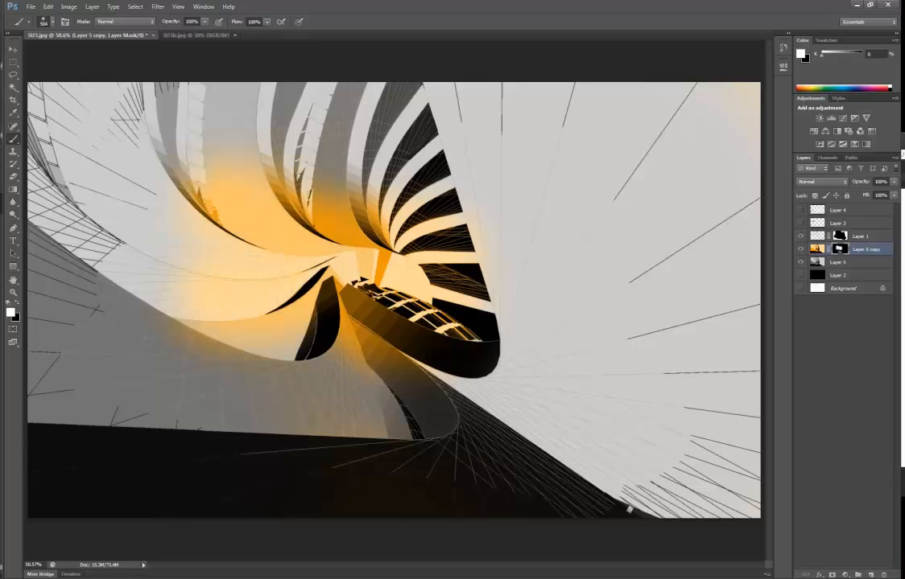
- Brush more orange just below the centre, undoing the trial strokes over the right wall and the lower-left surface
left_click_drag(450, 286, 499, 300)
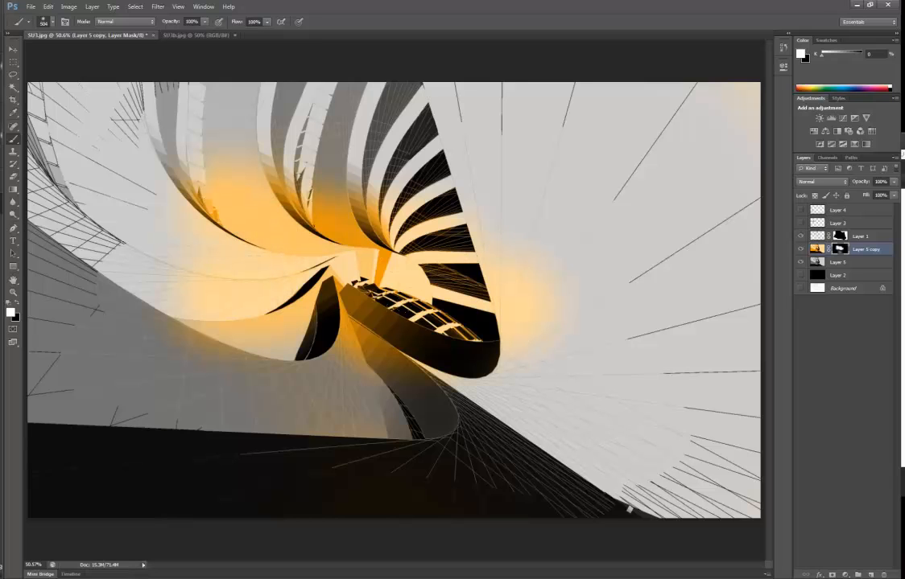
key("ctrl+z")
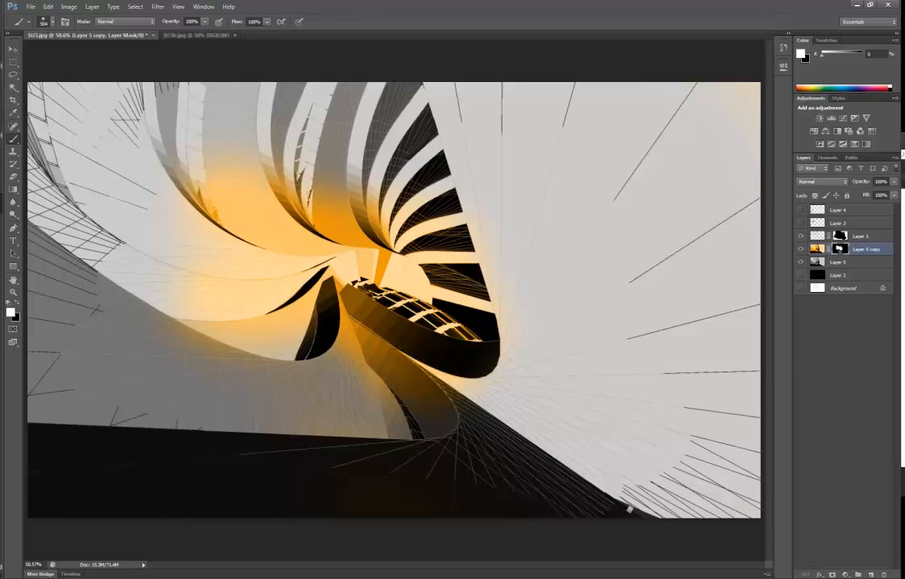
left_click_drag(354, 378, 273, 325)
mouse_move(193, 354)
left_mouse_down()
mouse_move(310, 366)
mouse_move(358, 361)
left_mouse_up()
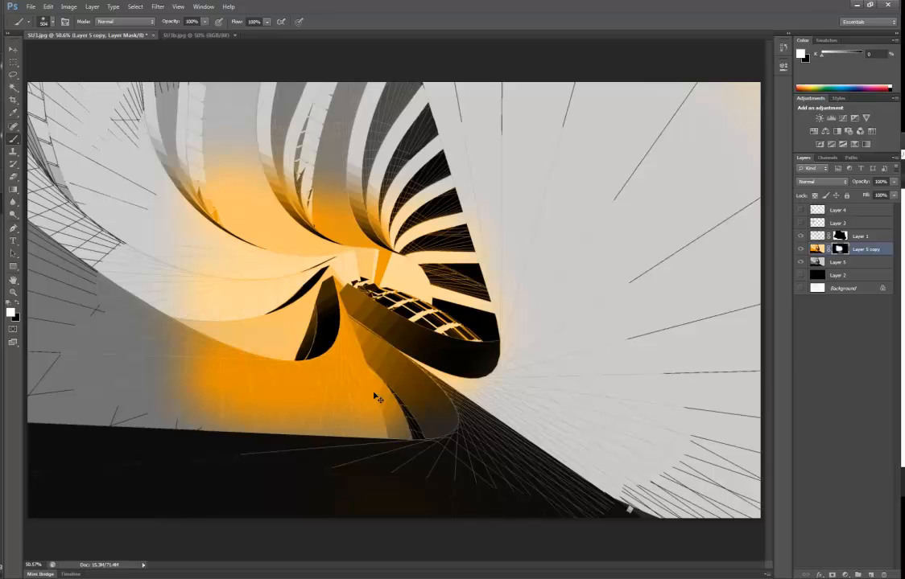
key("ctrl+z")
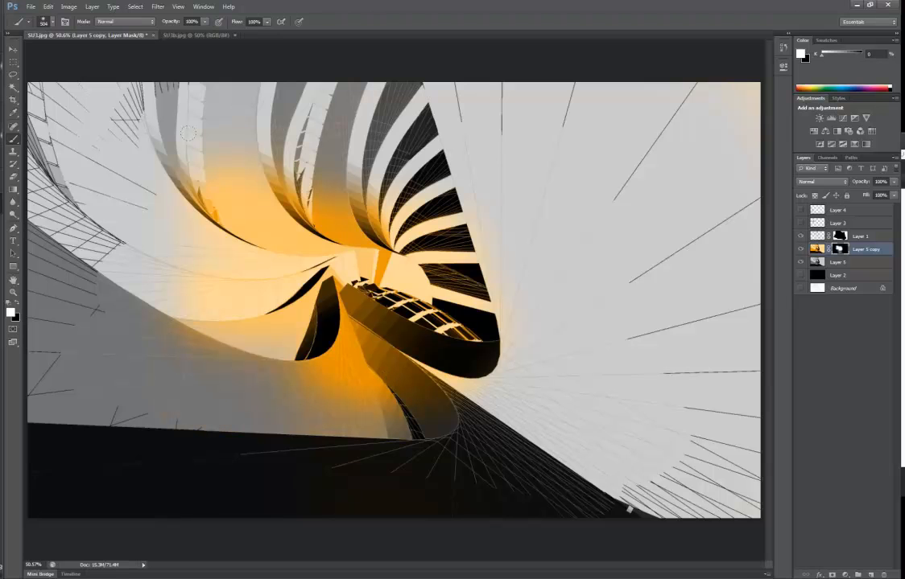
key("m")
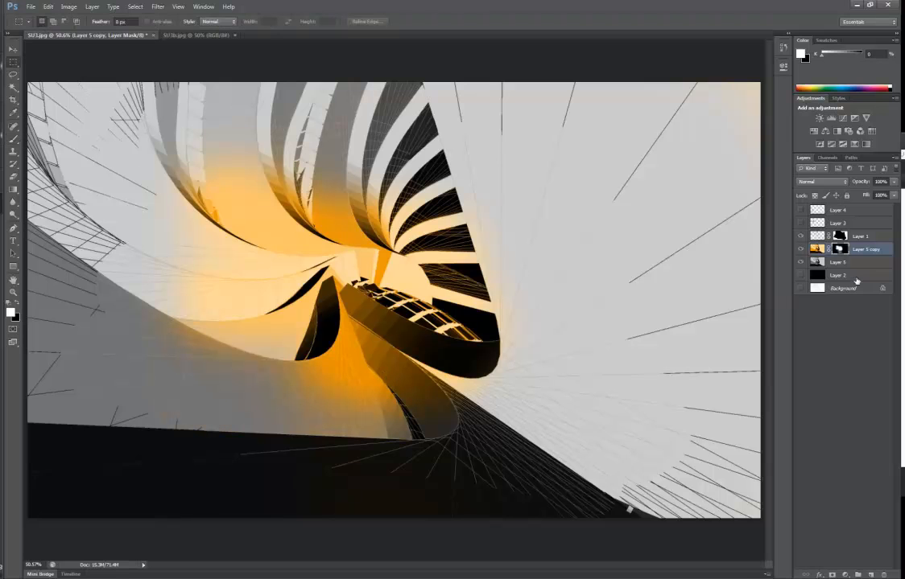
- Invert Layer 5 back and forth to compare the dark and light backgrounds around the orange glow, ending on the light one
left_click(837, 263)
key("ctrl+i")
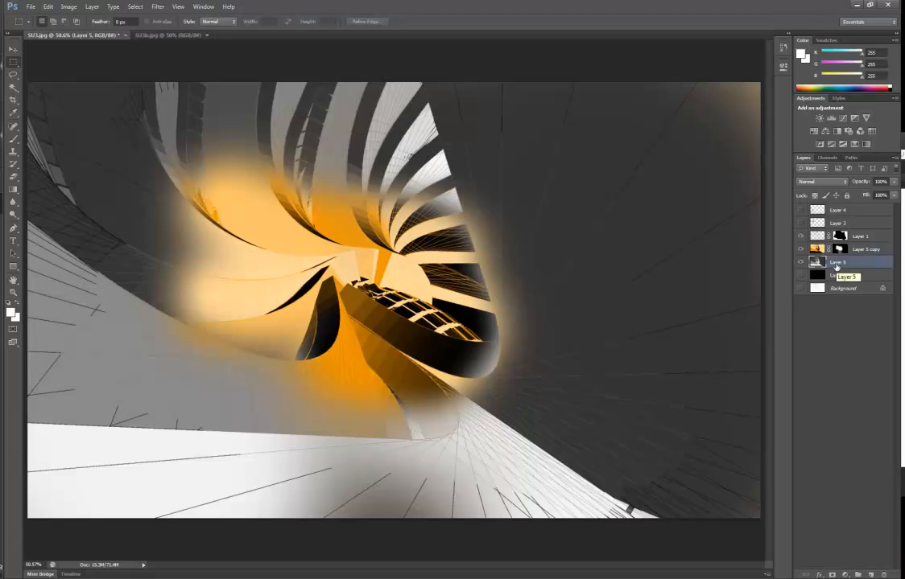
key("ctrl+i")
key("ctrl+i")
key("ctrl+i")
- Fade the orange above and left of the centre by erasing softly on the Layer 5 copy mask
left_click(839, 249)
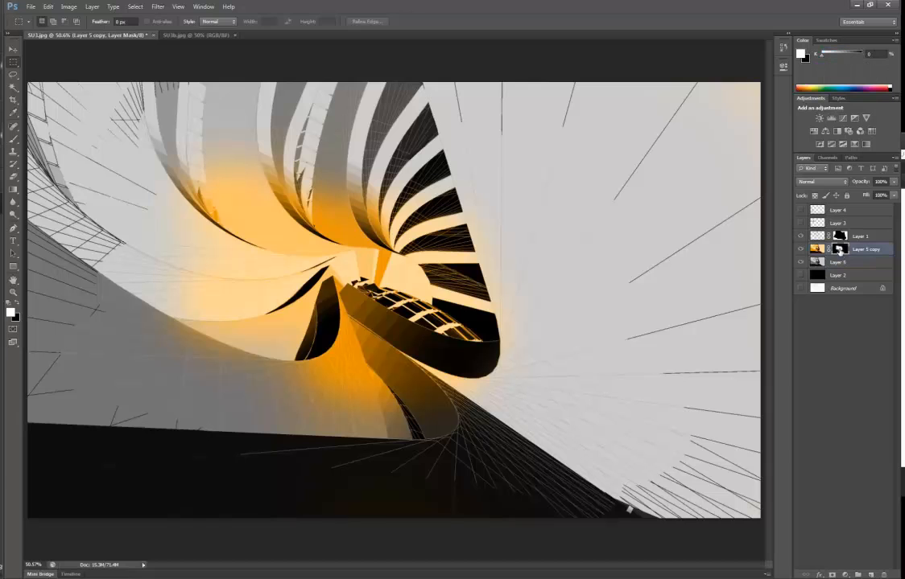
key("e")
left_click_drag(185, 148, 214, 177)
left_click_drag(269, 177, 330, 189)
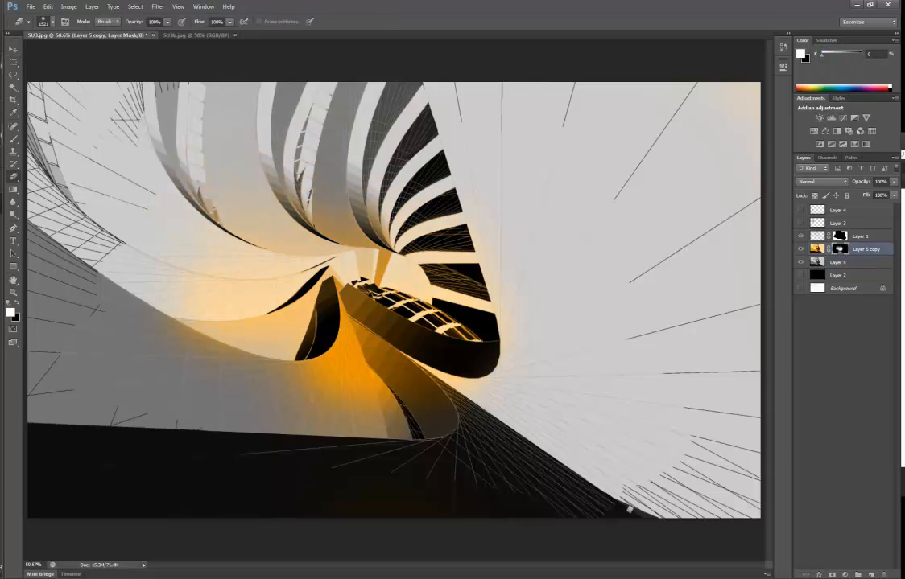
left_click_drag(185, 242, 211, 310)
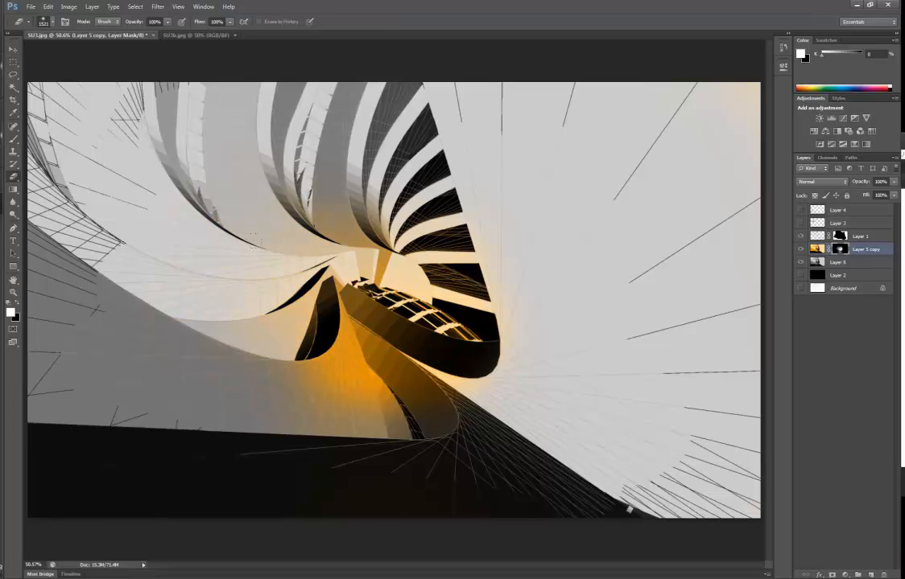
key("m")
- Colorize the Layer 1 linework orange with Hue/Saturation at hue 27, saturation 100 and lightness +60
left_click(817, 236)
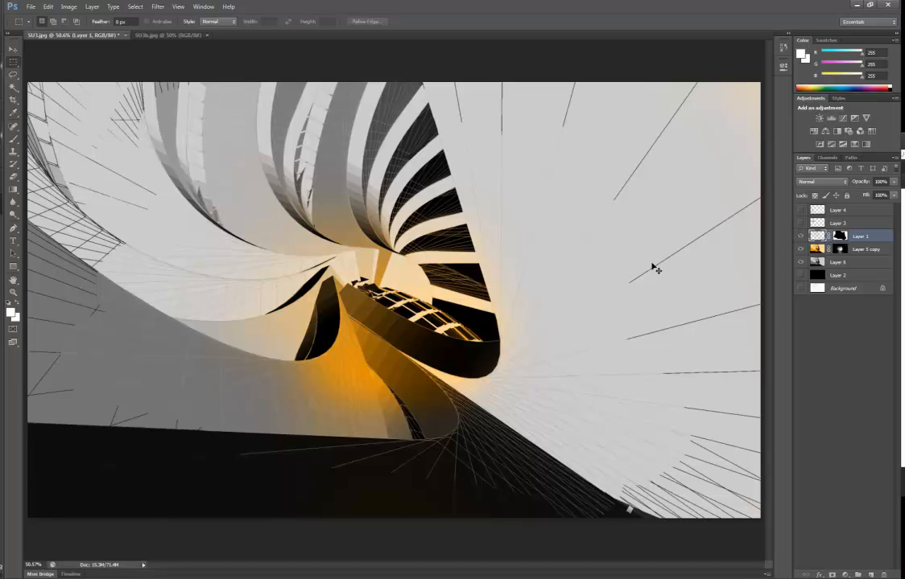
key("ctrl+u")
left_click(616, 229)
left_click_drag(453, 182, 581, 199)
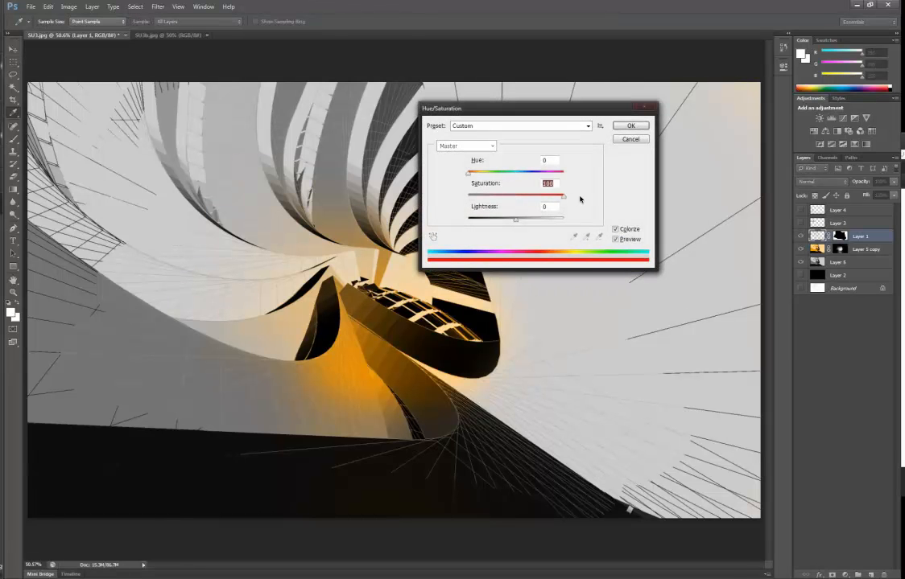
left_click_drag(467, 173, 483, 175)
left_click_drag(519, 221, 545, 226)
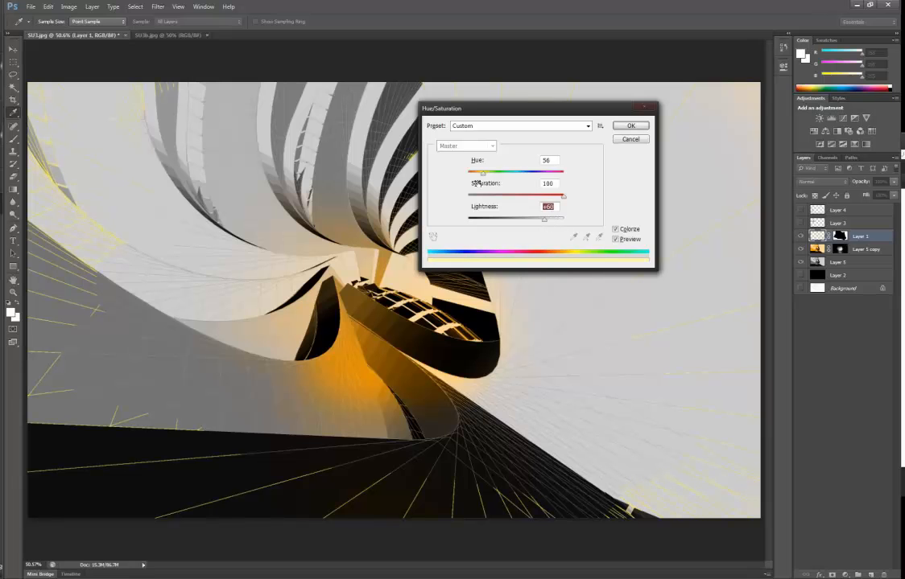
mouse_move(481, 174)
left_mouse_down()
mouse_move(554, 182)
mouse_move(475, 185)
left_mouse_up()
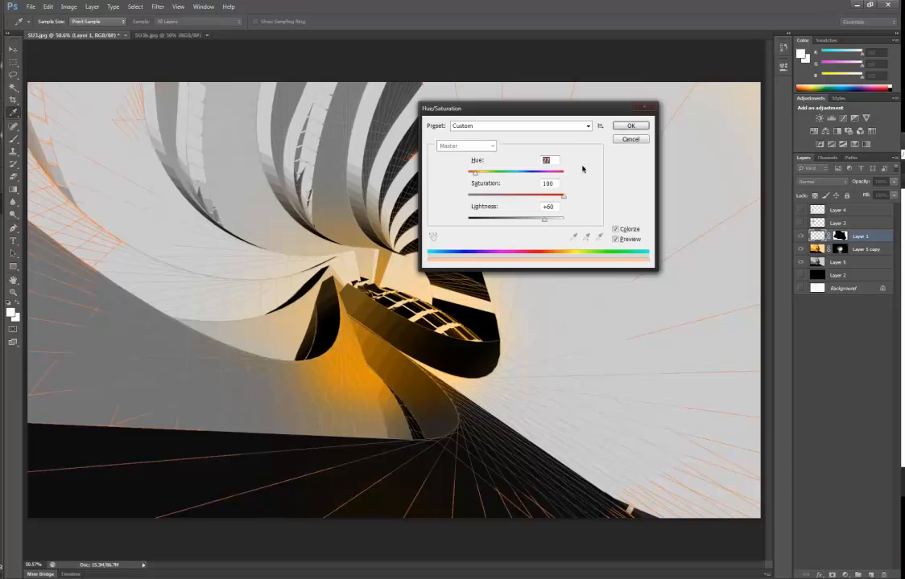
left_click(621, 125)
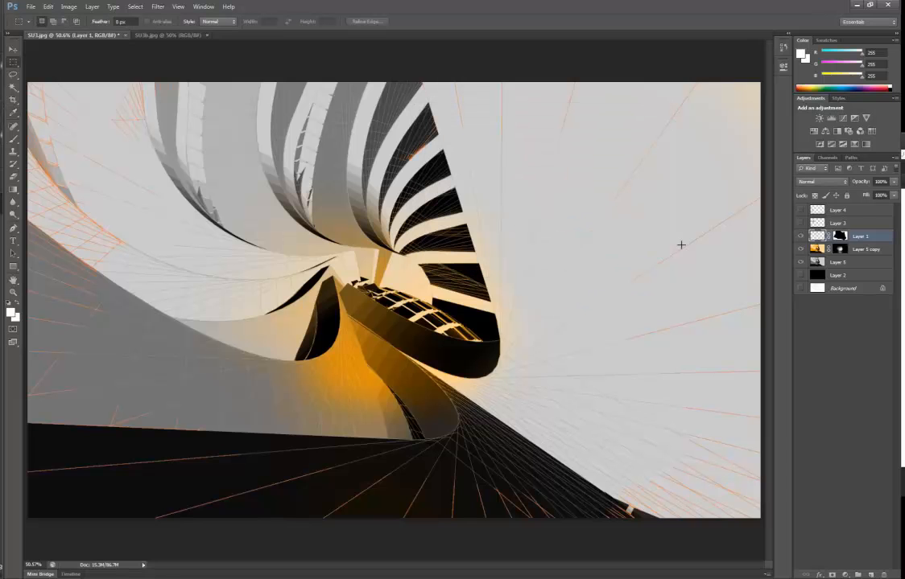
- Brush the orange lines back in over the floor, walls and ribs on the Layer 1 mask, and softly erase them around the centre
left_click(839, 237)
key("b")
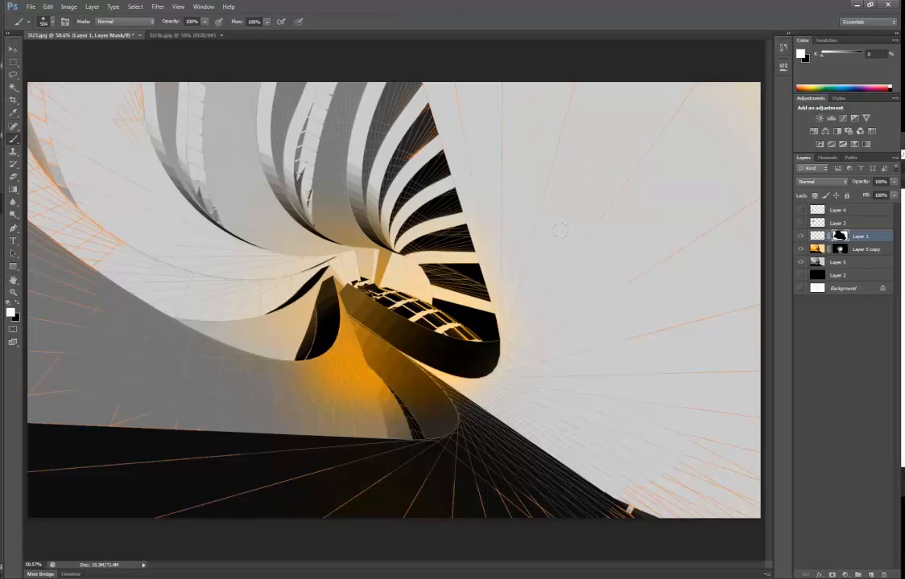
left_click_drag(584, 432, 422, 410)
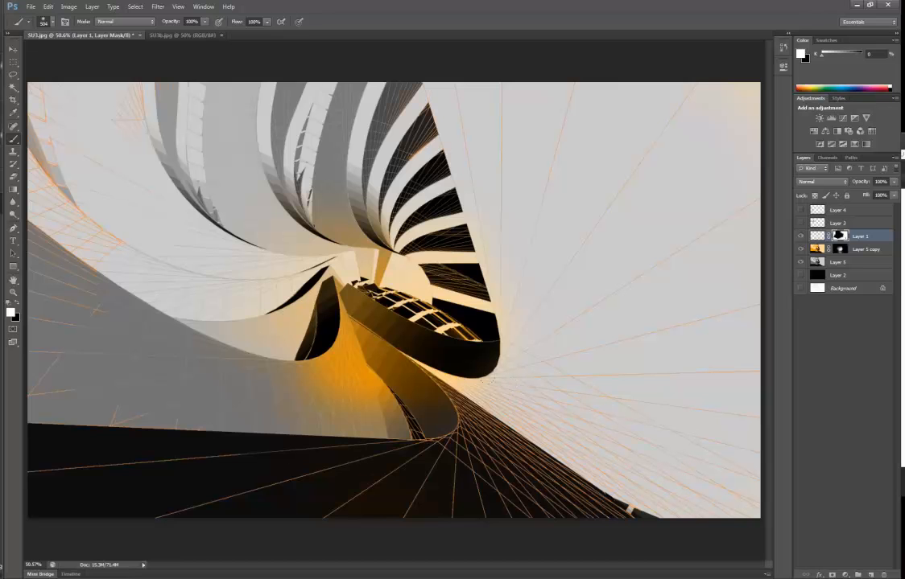
mouse_move(332, 111)
left_mouse_down()
mouse_move(386, 193)
mouse_move(409, 249)
left_mouse_up()
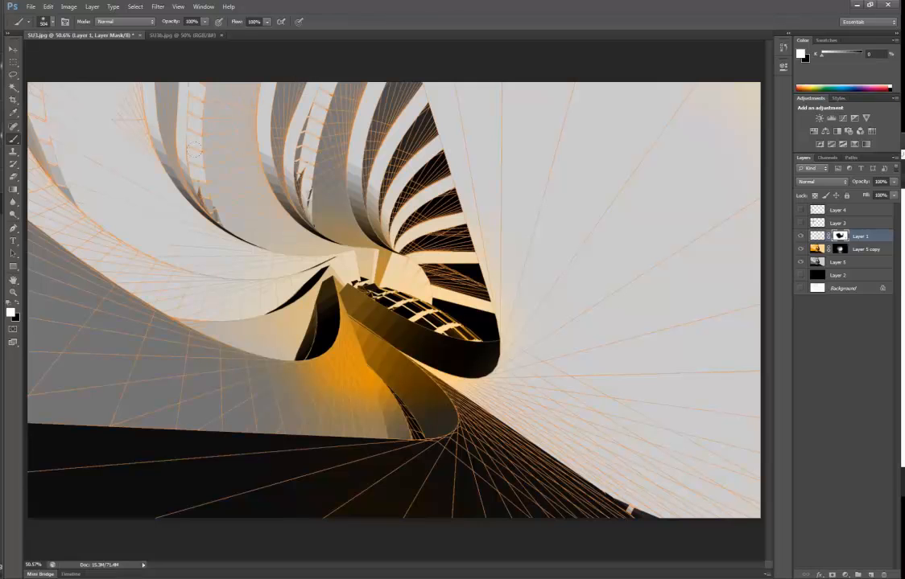
key("e")
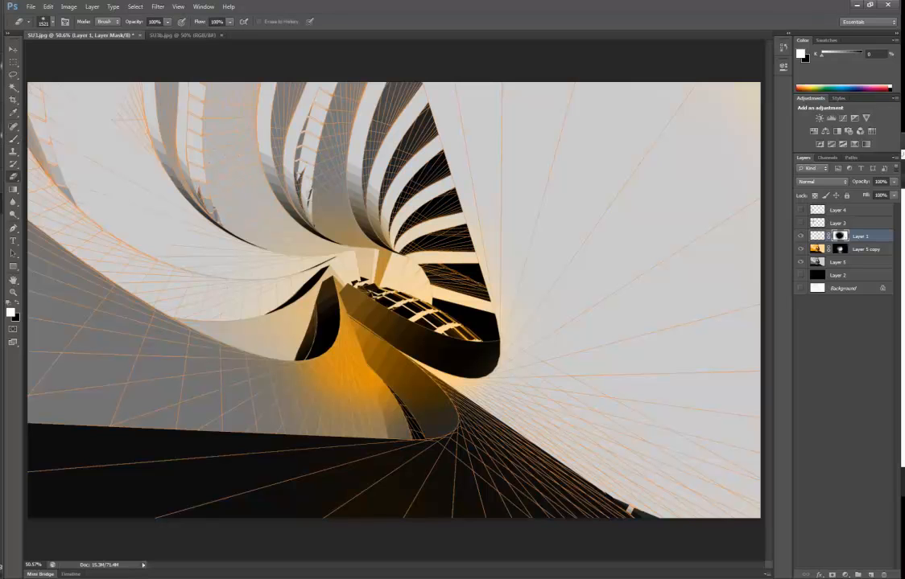
key("m")
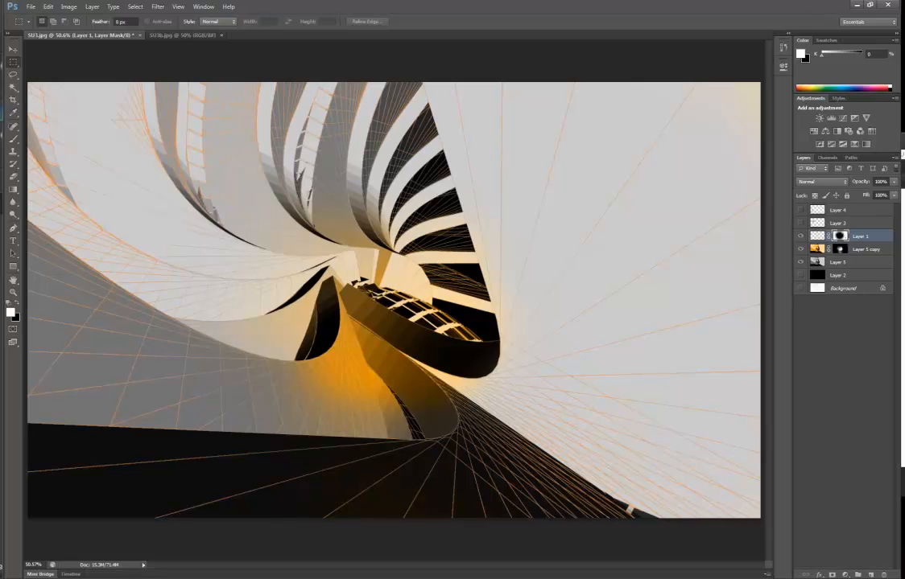
- Switch to SketchUp, move the Outliner off the model to view the linework, and return to Photoshop
mouse_move(56, 4)
left_click(57, 205)
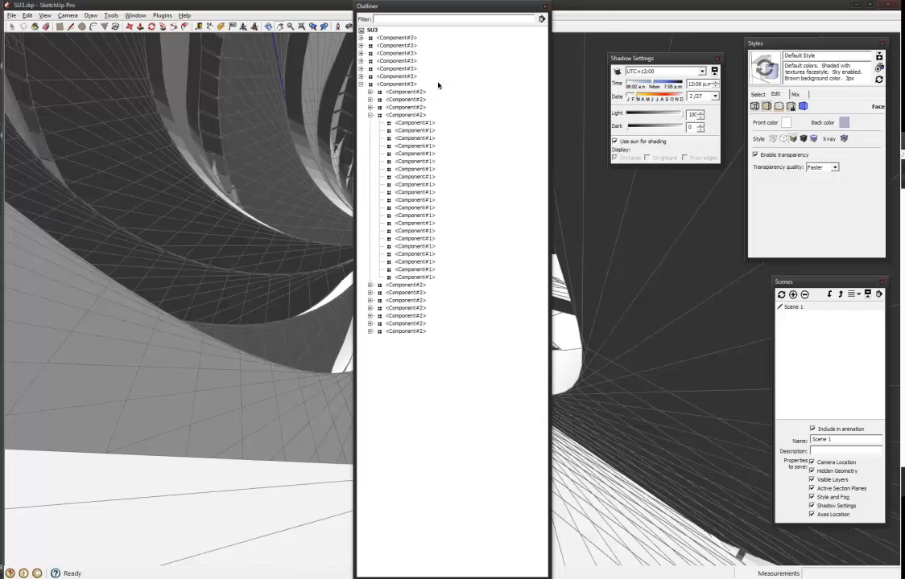
left_click_drag(390, 5, 903, 6)
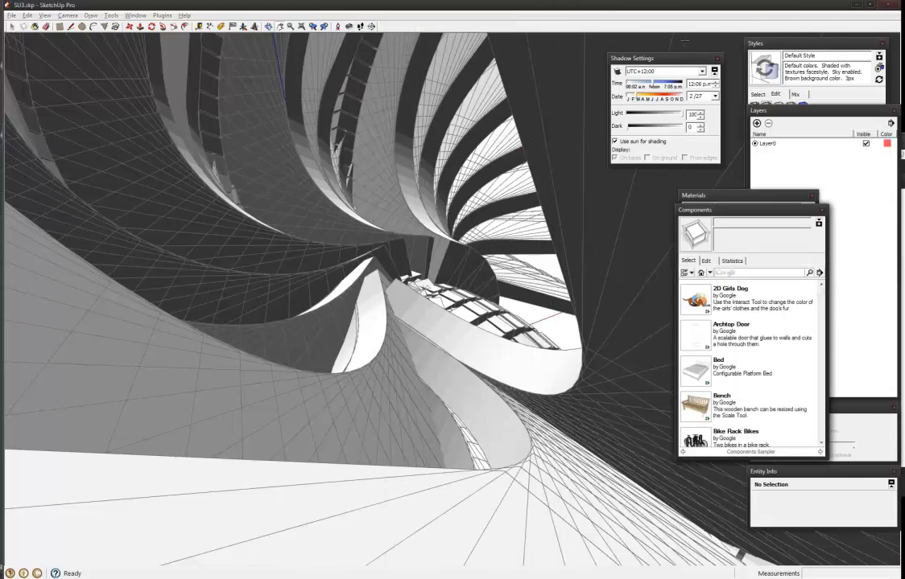
key("alt+Tab")
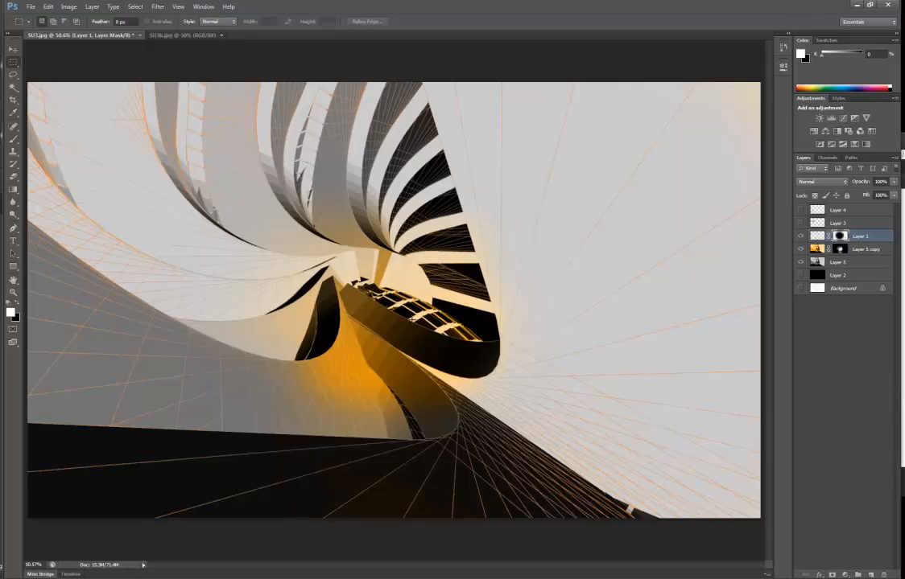
- Show and hide Layer 3 and Layer 4 in turn to compare their linework with the composite
left_click(799, 223)
left_click(799, 223)
left_click(800, 210)
left_click(800, 210)
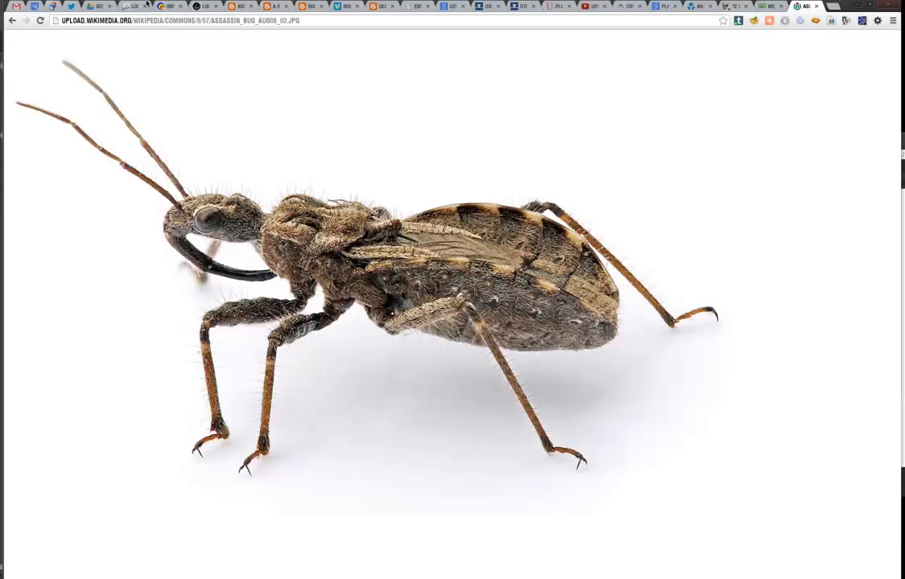
- Switch to the browser, go back to the Google Images results and search for "space girl"
left_click(10, 21)
left_click(12, 23)
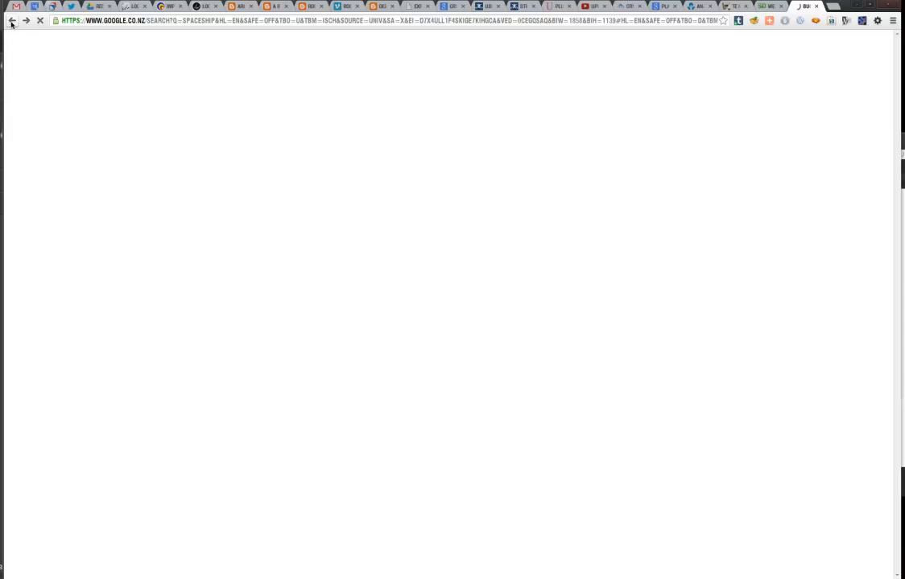
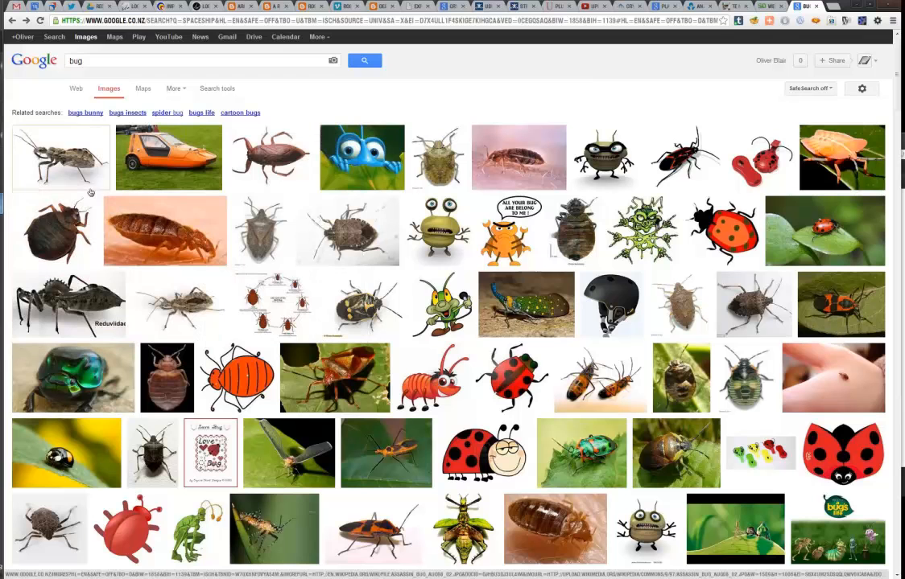
double_click(75, 60)
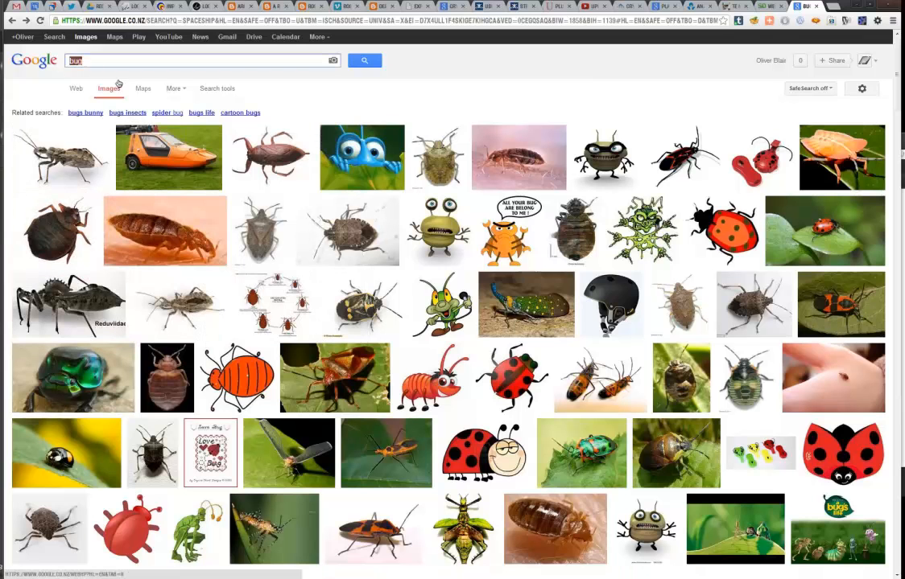
type("space girl")
key("Return")
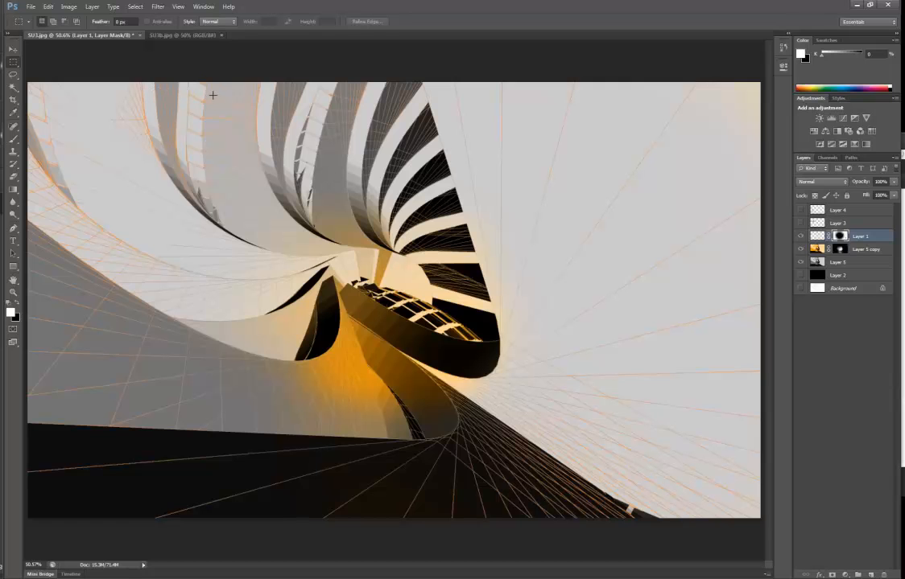
- Paste the picture of three green-haired figures onto a new layer in Photoshop and delete its white background with the Magic Wand
key("ctrl+shift+alt+n")
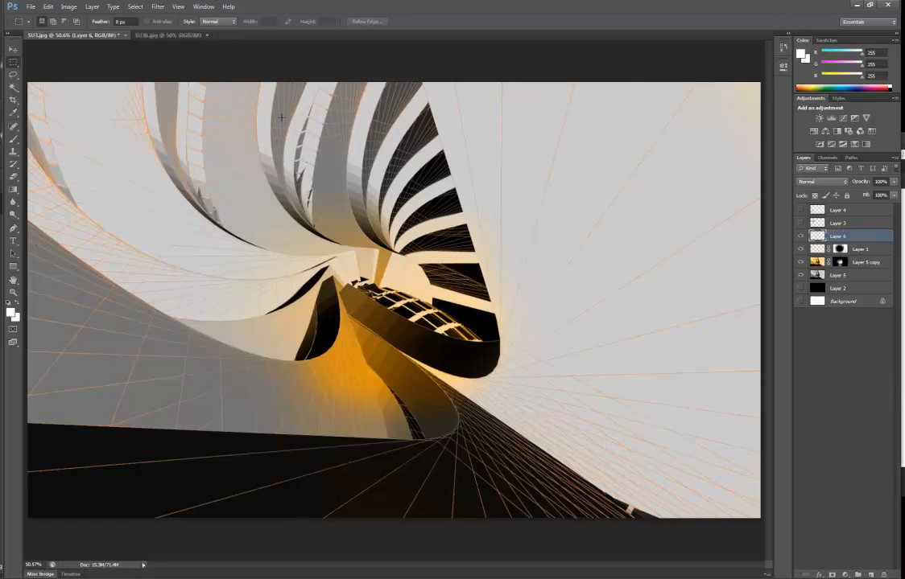
key("ctrl+v")
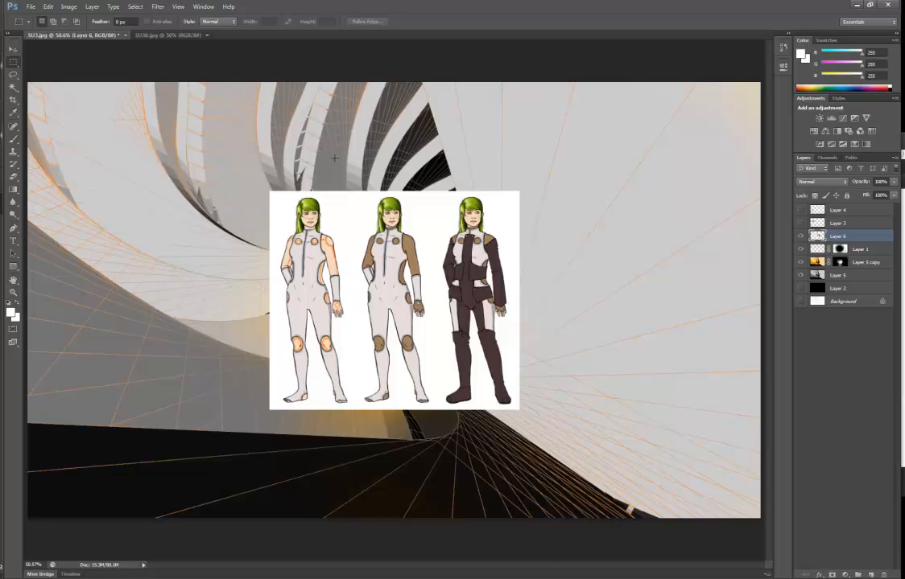
scroll(308, 155, "up", 3, "alt")
scroll(370, 215, "up", 1, "alt")
key("alt")
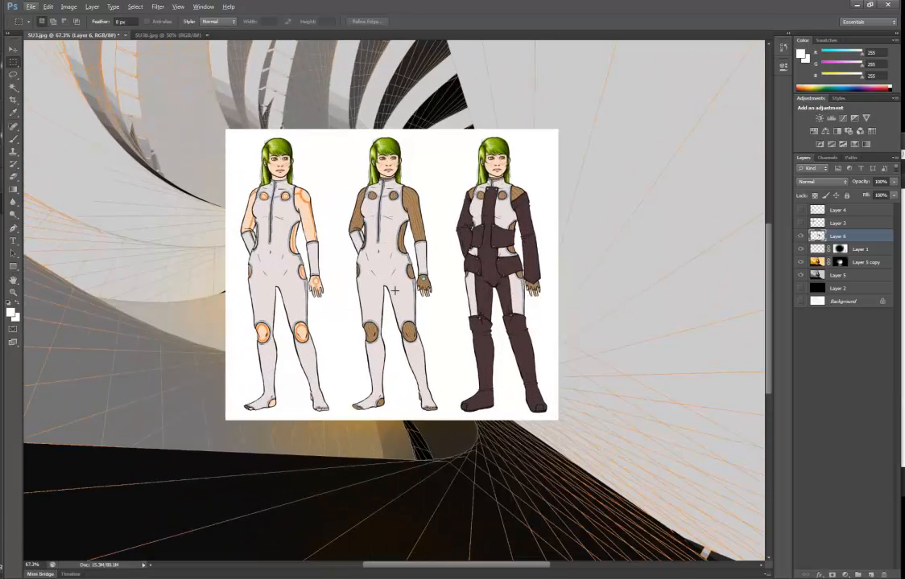
key("alt")
scroll(337, 401, "down", 3, "alt")
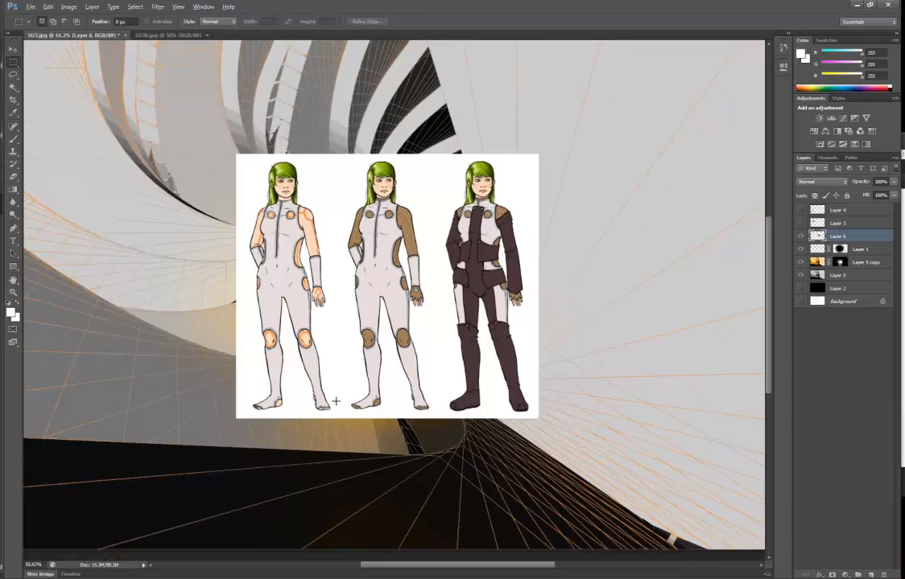
key("w")
left_click(354, 363)
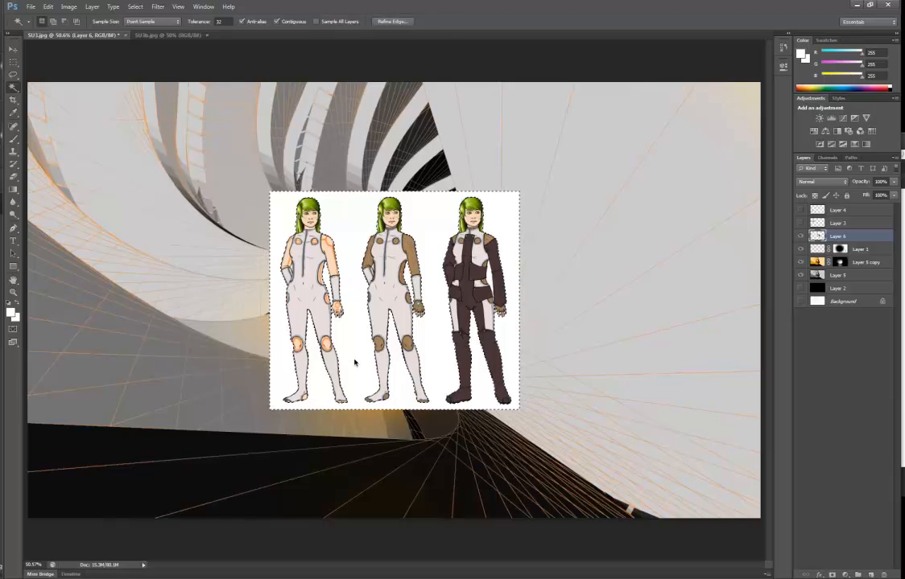
key("Delete")
key("ctrl+d")
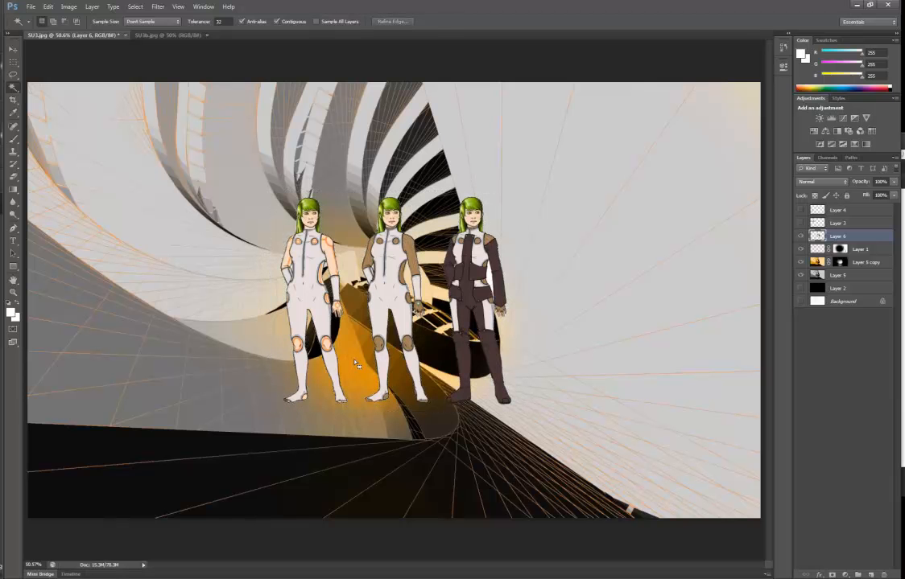
- Cut the left figure in the light suit out of Layer 6 onto its own layer
key("m")
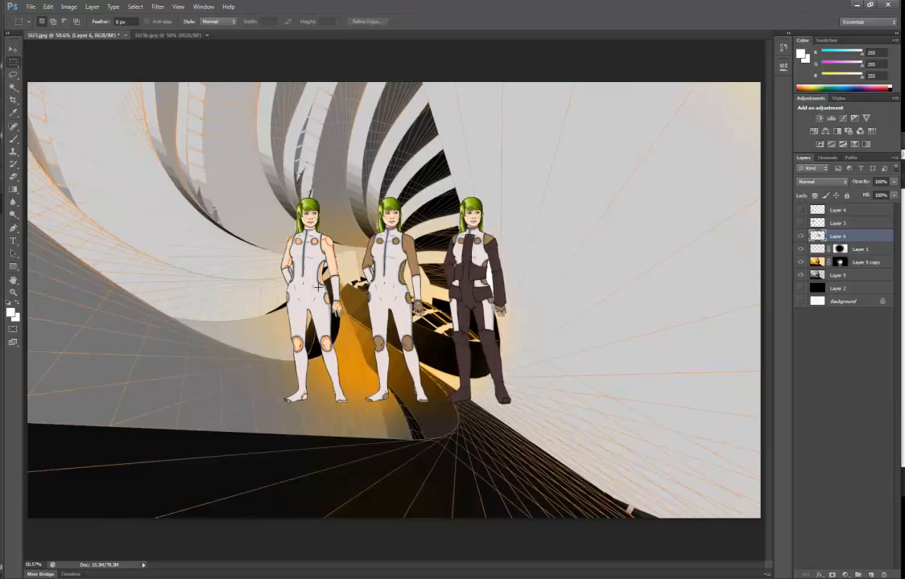
left_click_drag(247, 185, 358, 442)
right_click(310, 254)
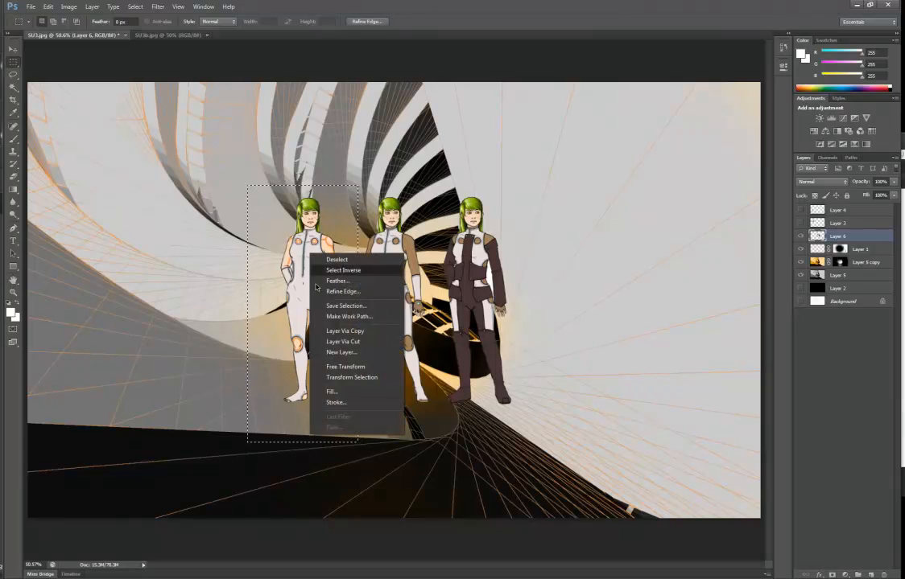
left_click(352, 342)
- Cut the middle figure with brown sleeves out of Layer 6 onto its own layer
left_click_drag(350, 183, 443, 428)
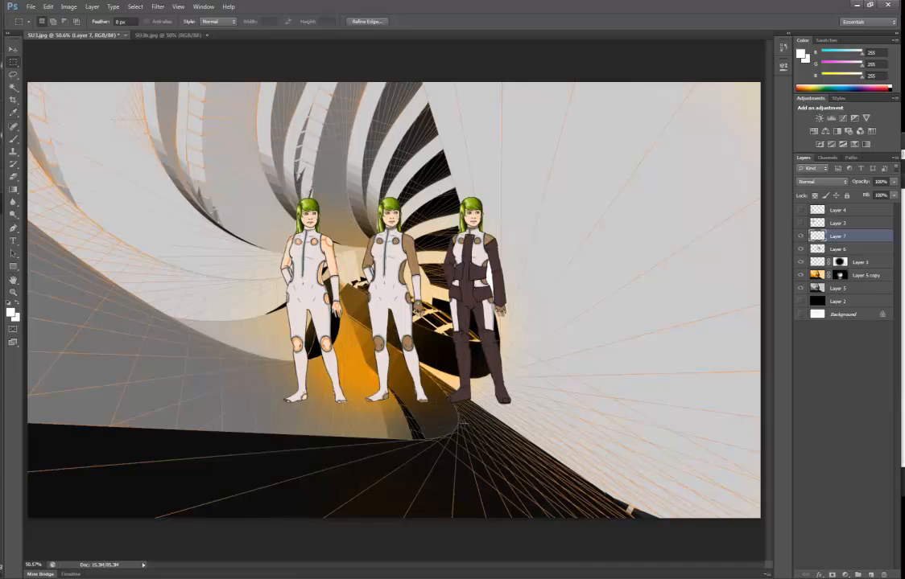
left_click(838, 250)
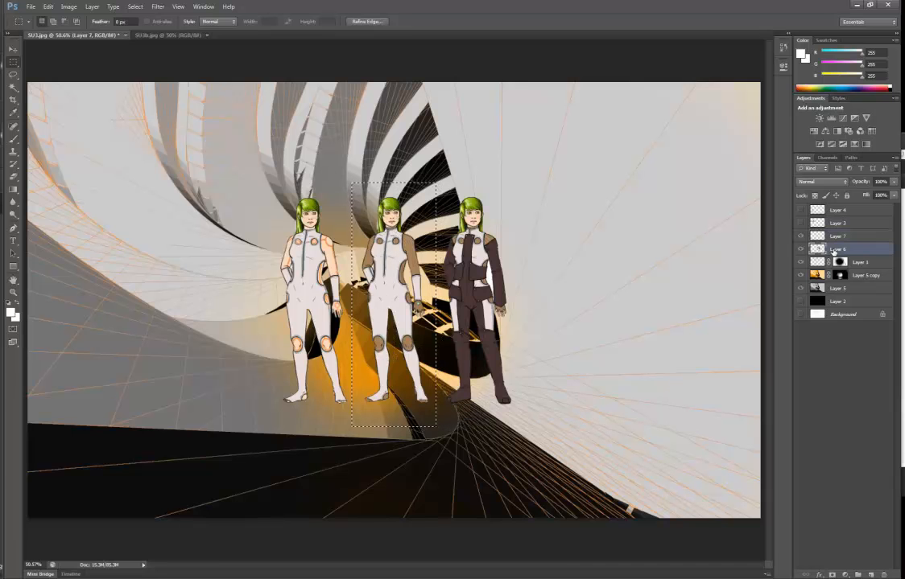
right_click(393, 250)
left_click(429, 336)
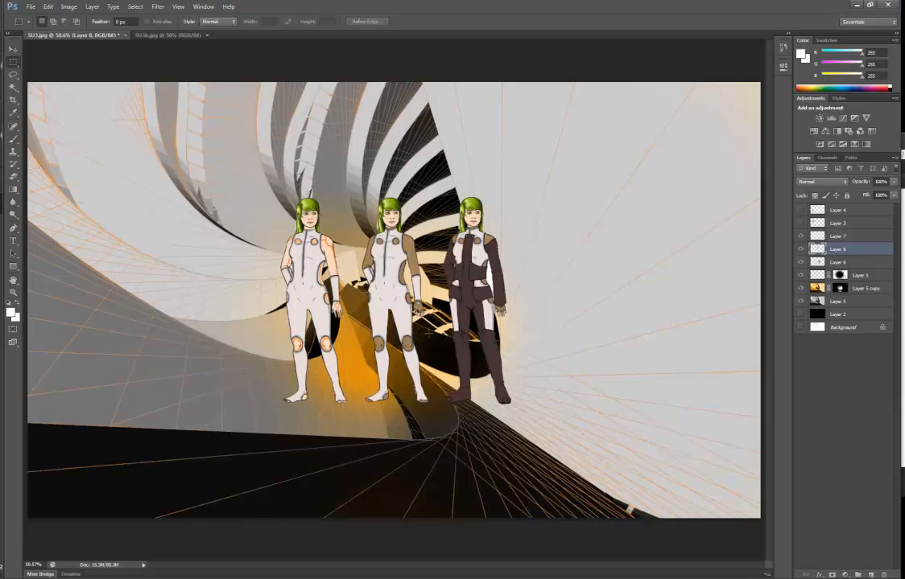
- Stack the dark-suited figure's layer on top and place the middle and left figures staggered and overlapping behind it
left_click_drag(462, 261, 527, 253, "ctrl")
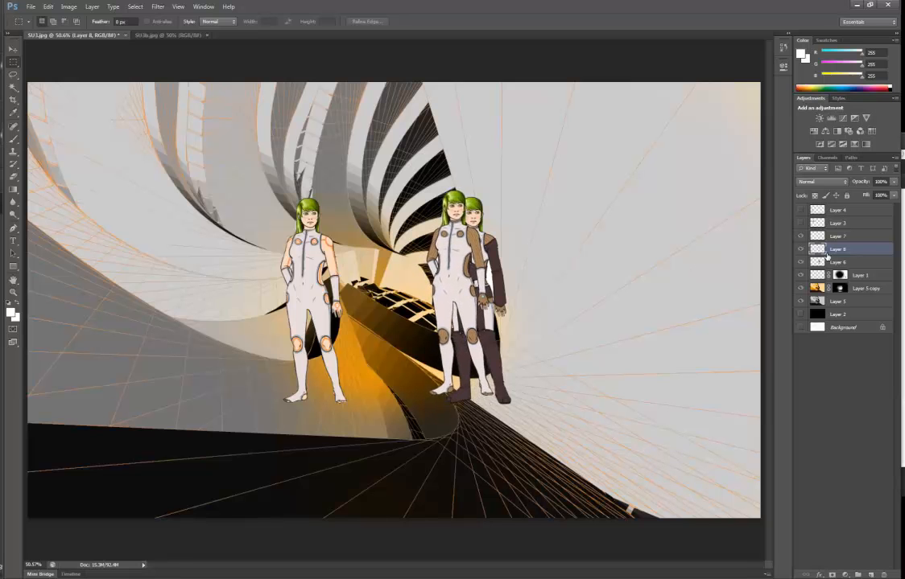
mouse_move(835, 267)
left_mouse_down()
mouse_move(839, 251)
mouse_move(841, 268)
left_mouse_up()
left_click_drag(322, 239, 441, 247, "ctrl")
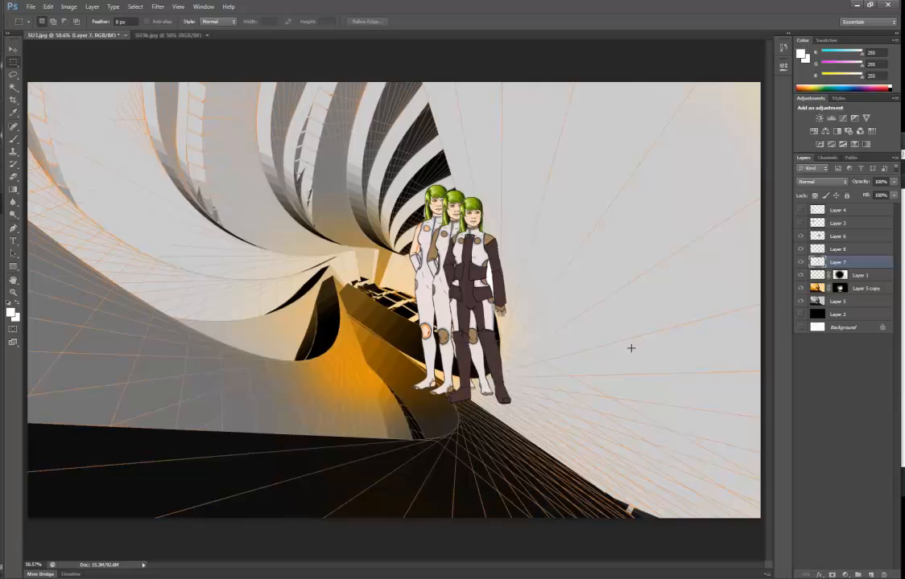
- Set the opacity of the middle figure's Layer 8 to 50% and the rear figure's Layer 7 to 20%
left_click(840, 251)
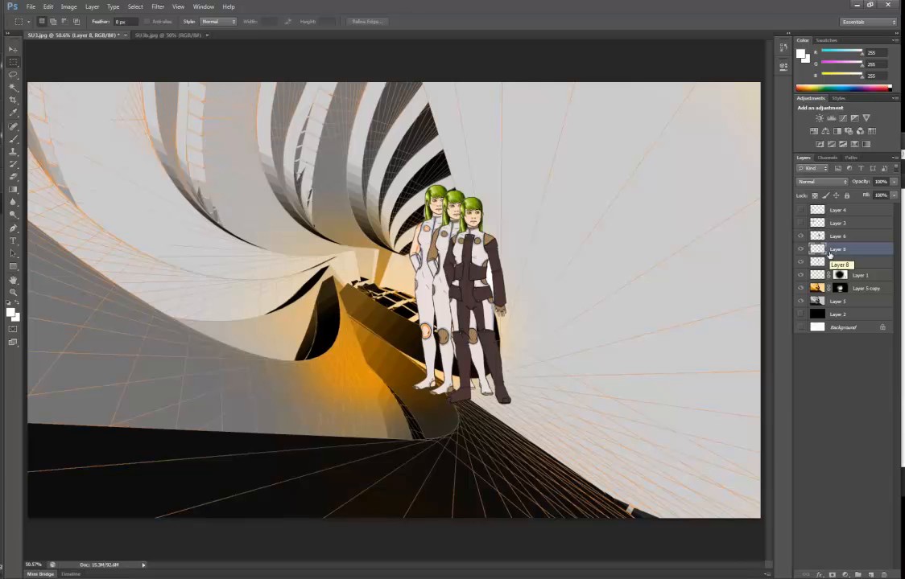
key("5")
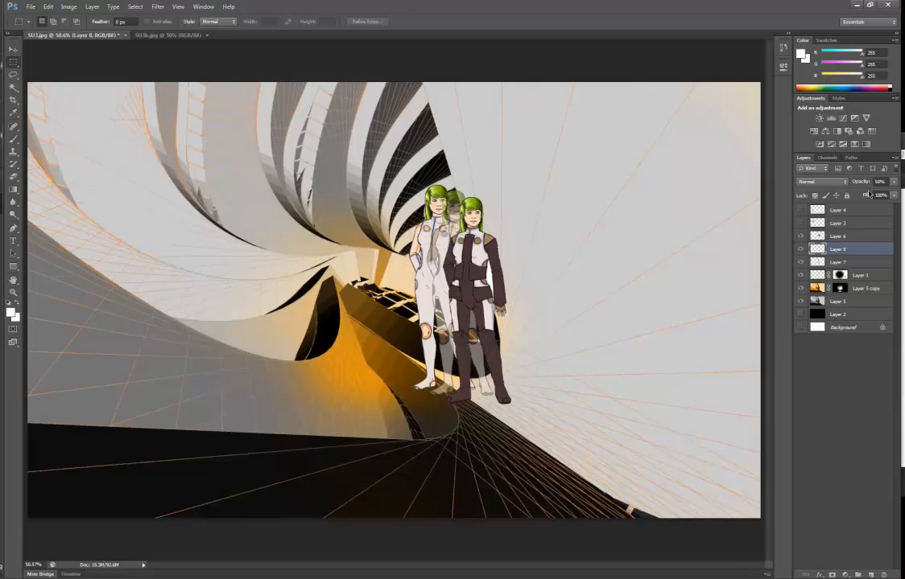
left_click(837, 263)
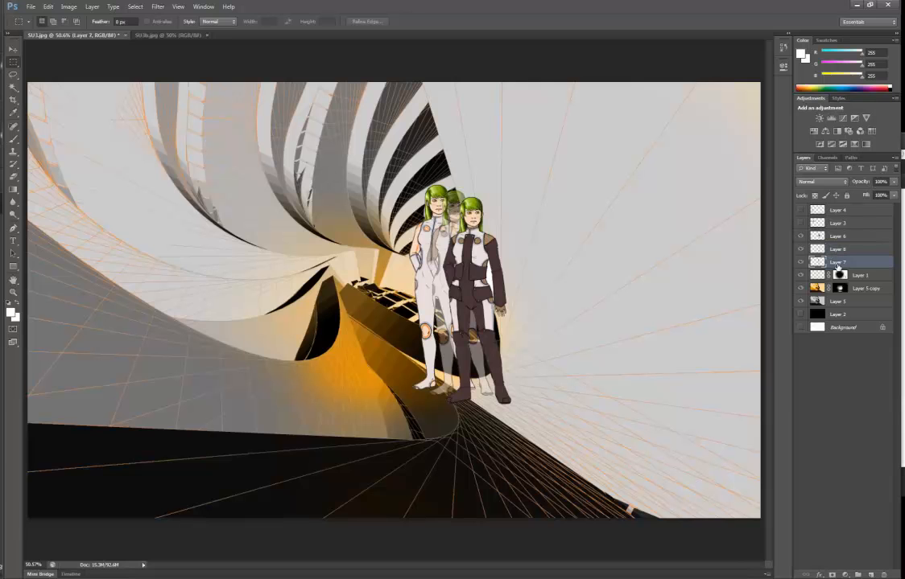
key("2")
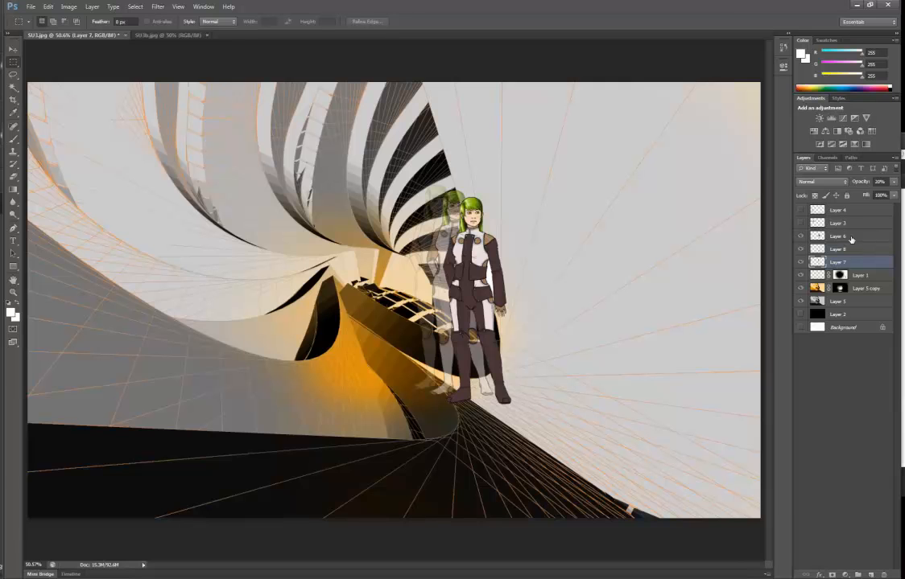
- Set the opacity of the front figure's Layer 6 to 80%
left_click(849, 238)
key("8")
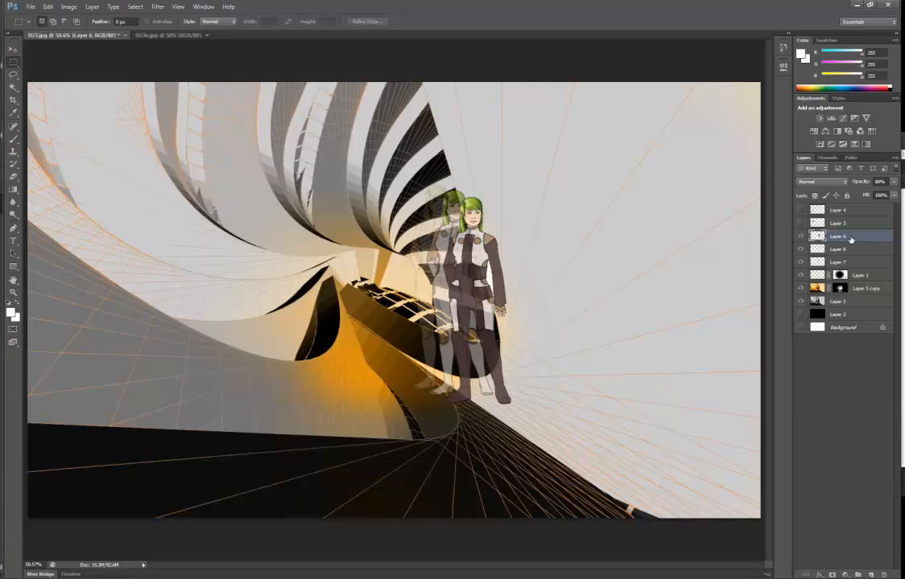
- Duplicate the three figure layers, Layer 6, Layer 8 and Layer 7, within SU3.jpg and merge the copies into one layer
left_click(845, 264, "shift")
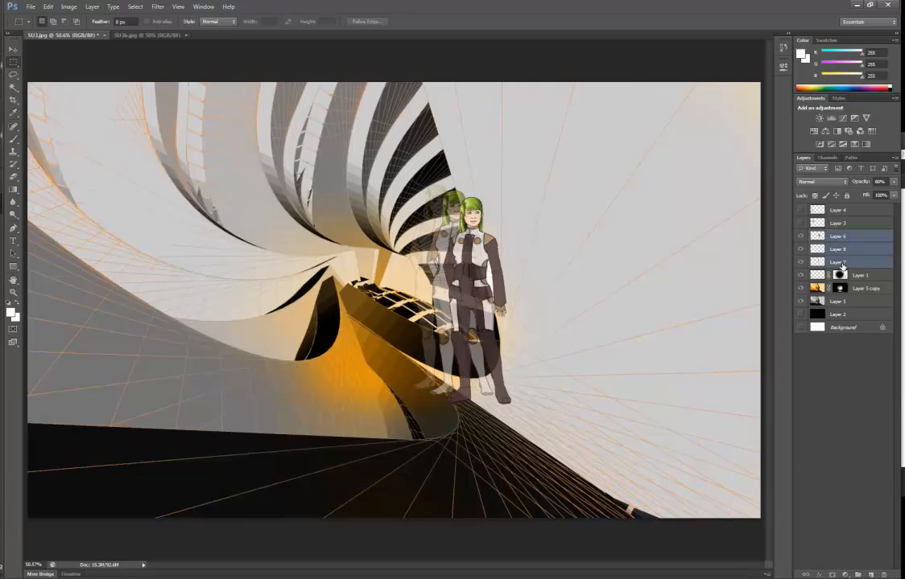
right_click(861, 263)
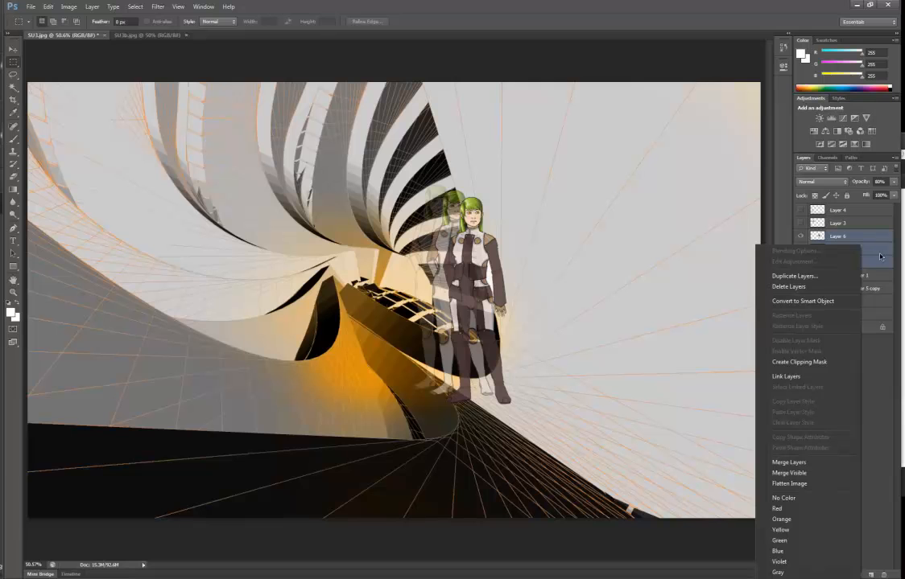
left_click(793, 276)
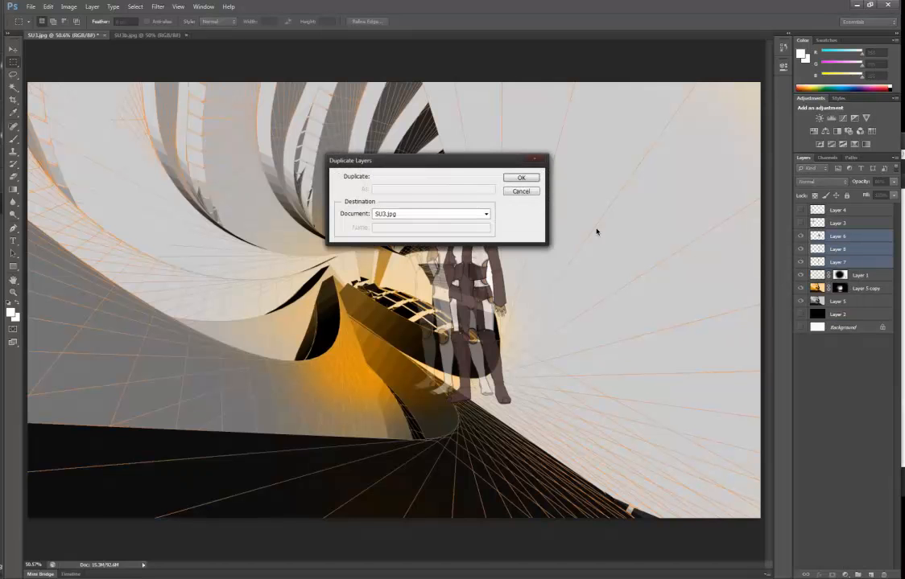
left_click(520, 179)
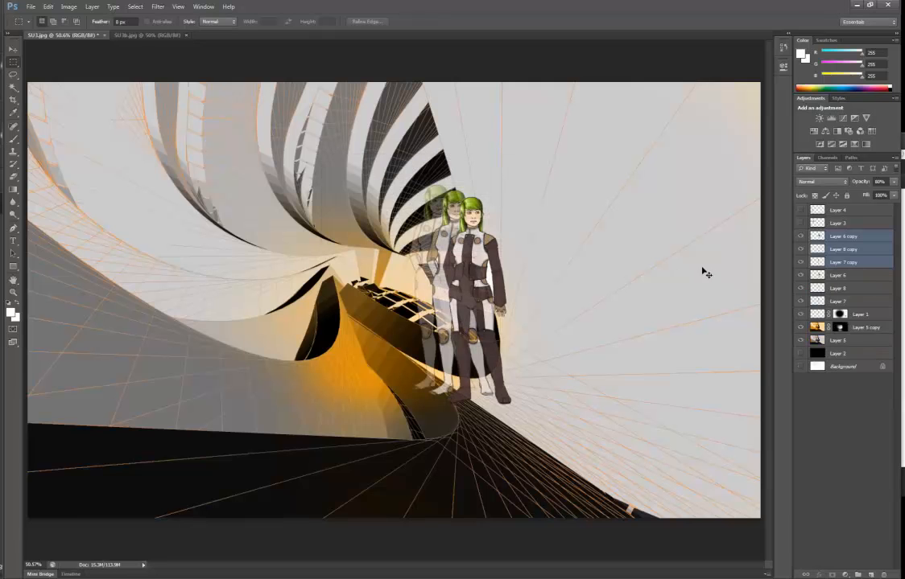
key("ctrl+e")
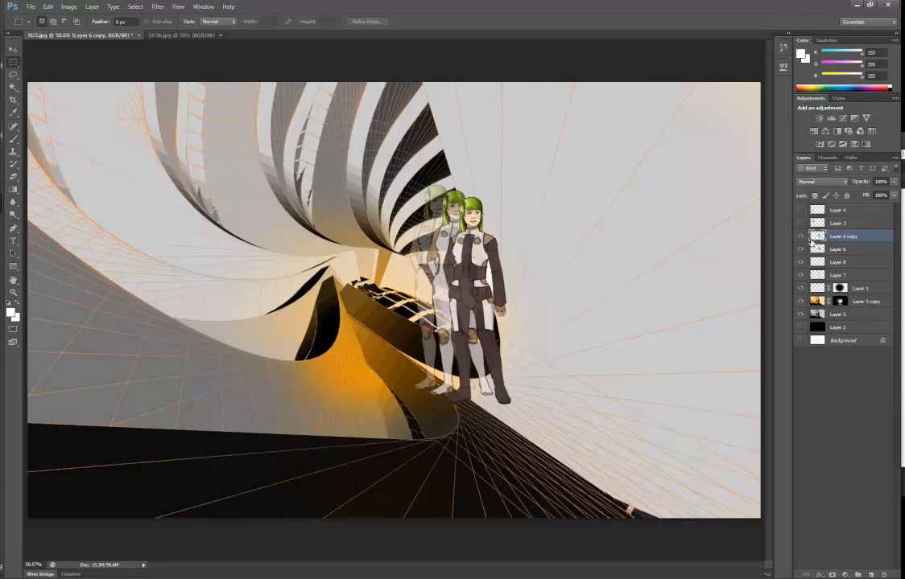
- Hide the original Layers 6, 8 and 7 and shift the merged figures down and slightly left in the scene
left_click_drag(800, 248, 801, 275)
left_click(801, 237)
left_click(801, 237)
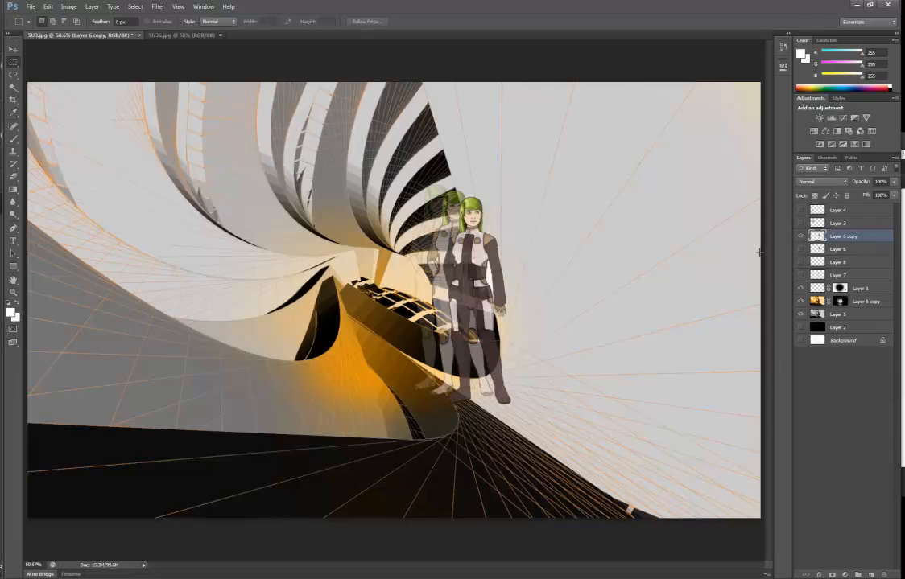
left_click_drag(494, 239, 480, 273, "ctrl")
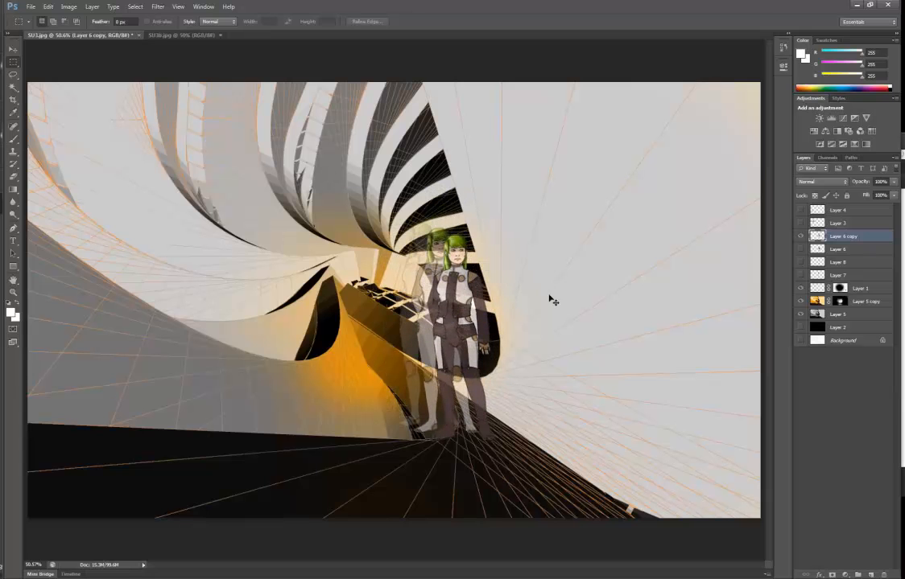
- Try recolouring the merged figures with a Hue/Saturation hue shift of -138
key("ctrl+u")
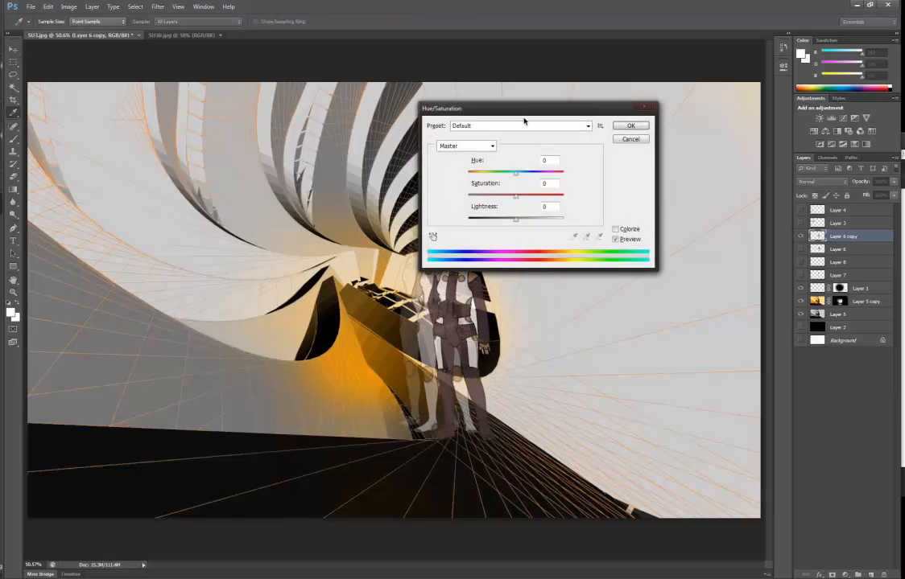
left_click_drag(530, 104, 644, 105)
left_click_drag(629, 169, 585, 179)
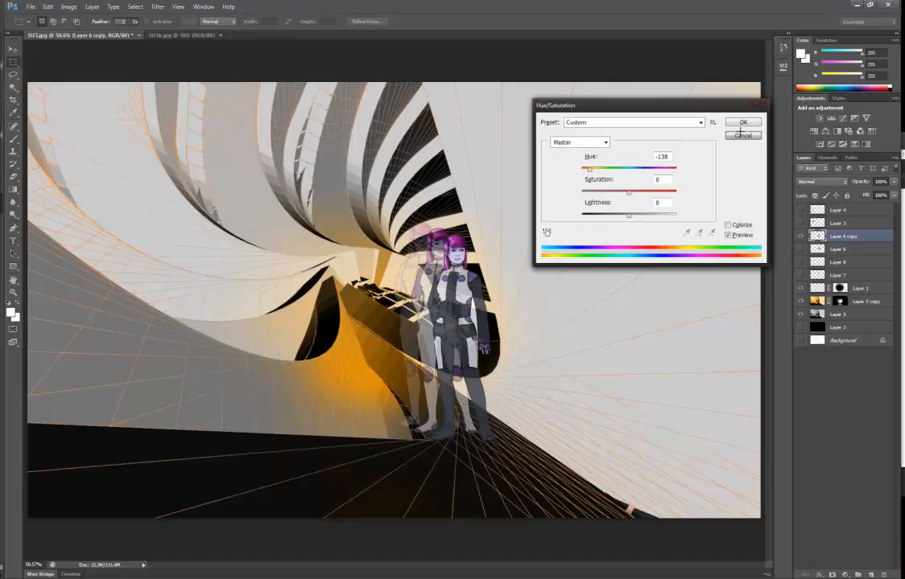
key("Escape")
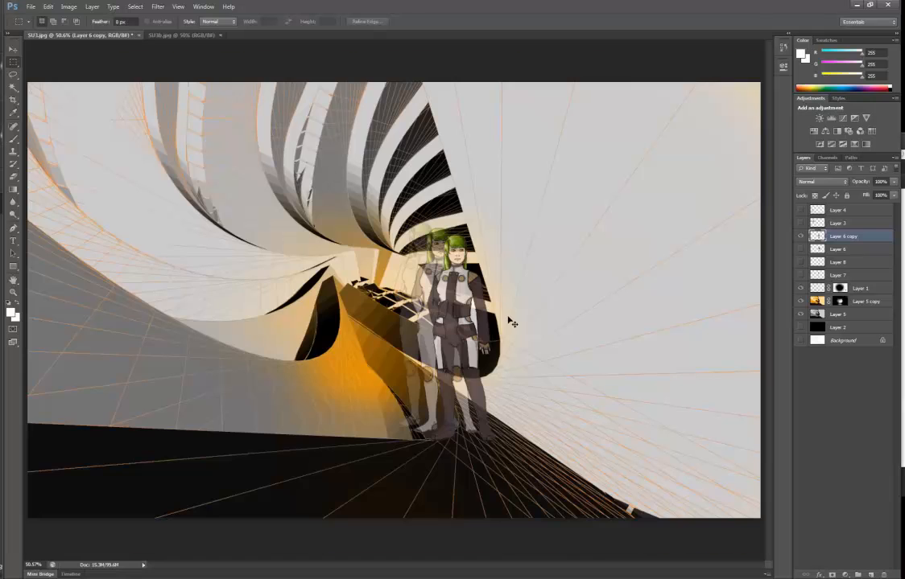
key("ctrl+1")
left_click_drag(538, 307, 430, 241)
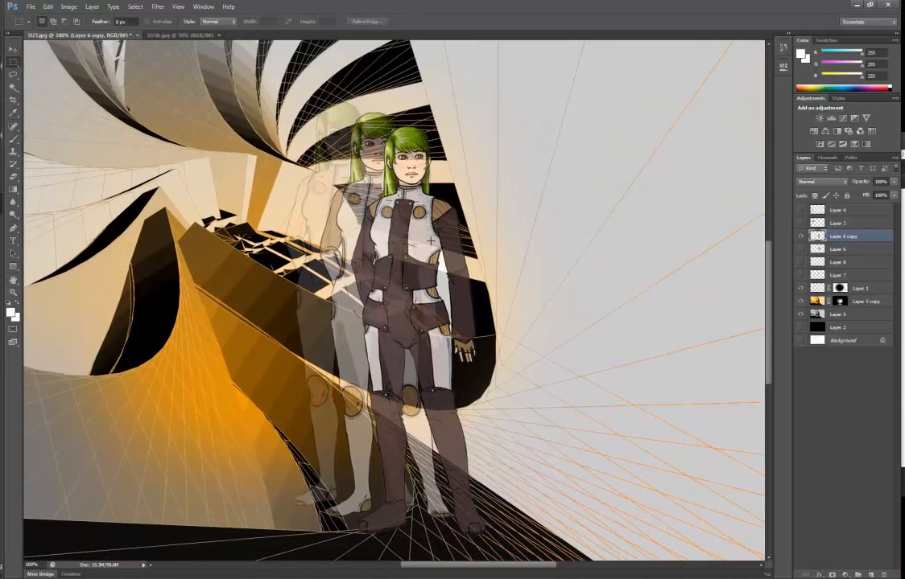
left_click(817, 237, "ctrl")
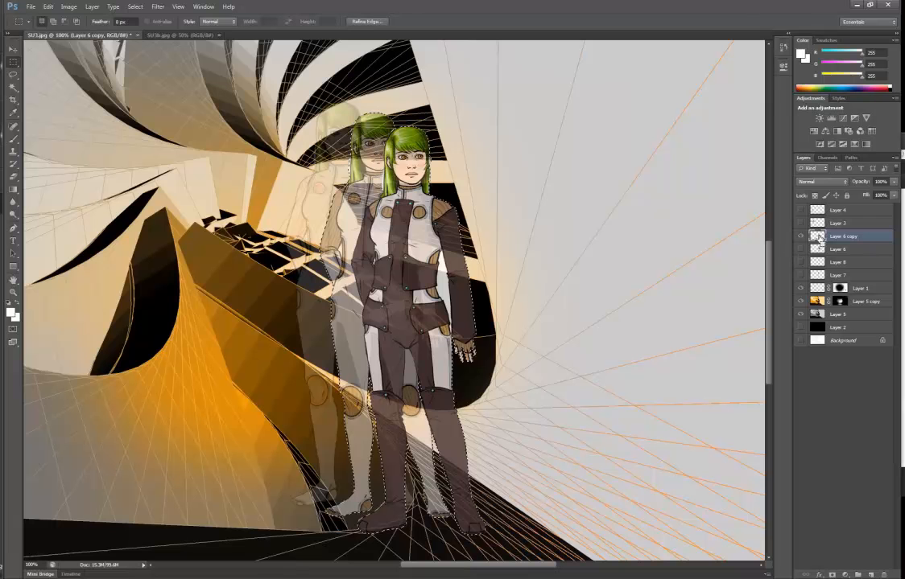
key("ctrl+d")
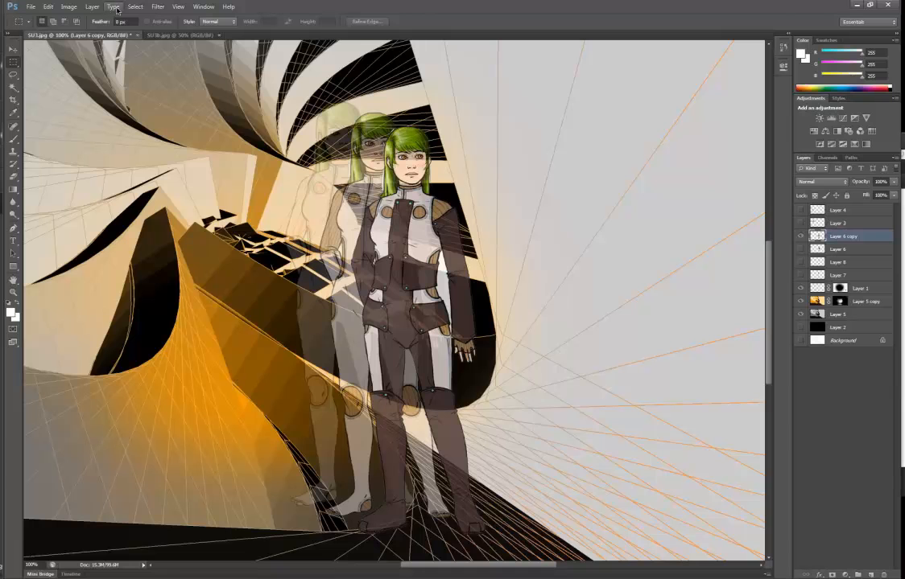
key("w")
left_click(387, 243)
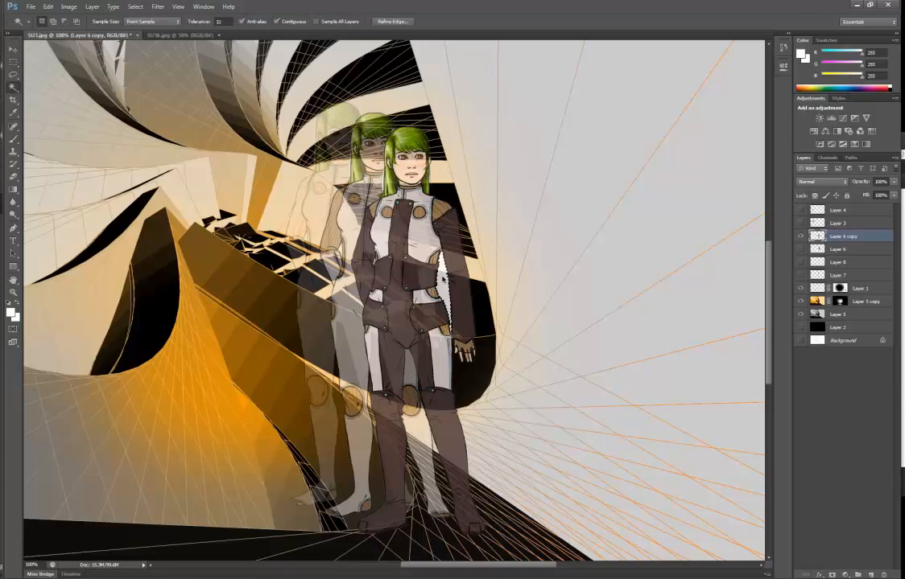
key("ctrl+d")
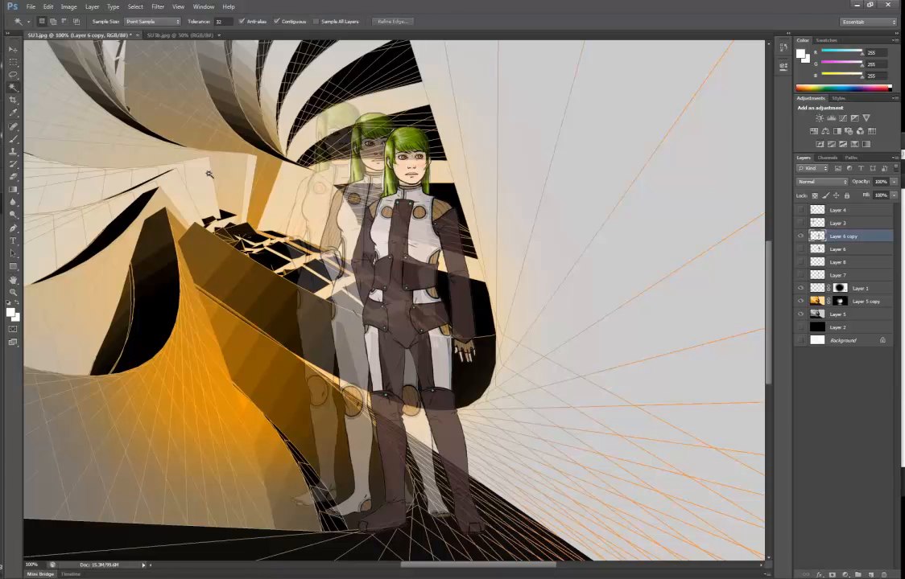
- Select the dark tones with Color Range, sampling near the front figure's chest and setting the fuzziness to 92
left_click(135, 6)
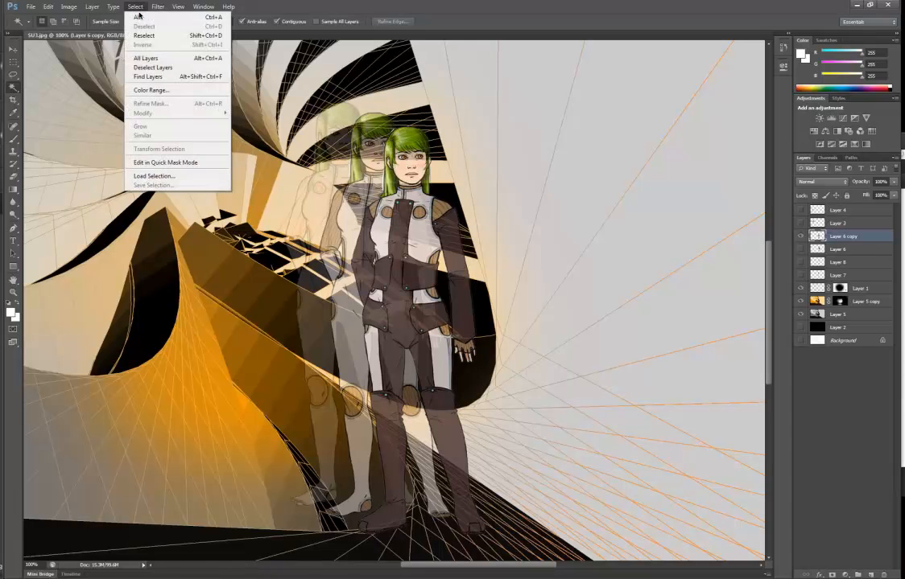
left_click(158, 89)
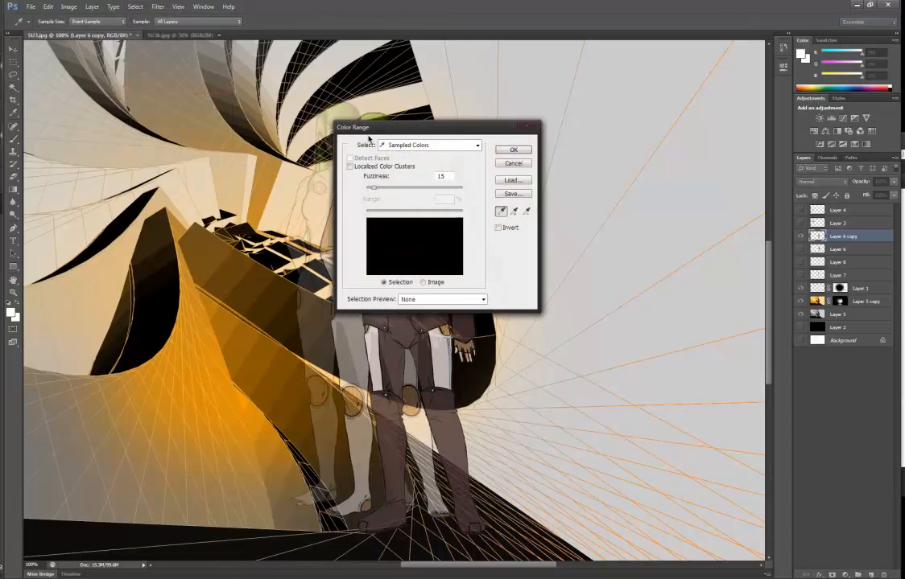
left_click_drag(370, 131, 538, 144)
left_click(415, 208)
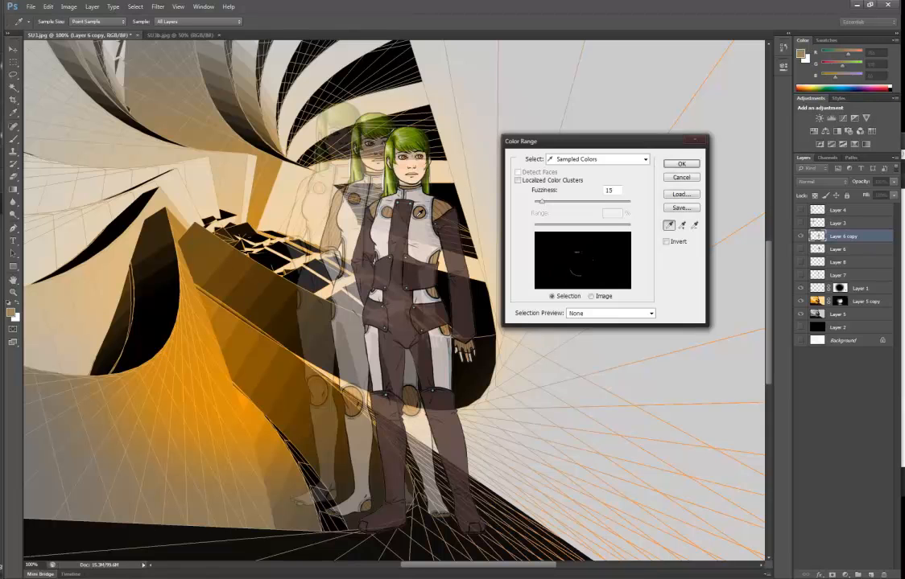
left_click(416, 216)
left_click(416, 216)
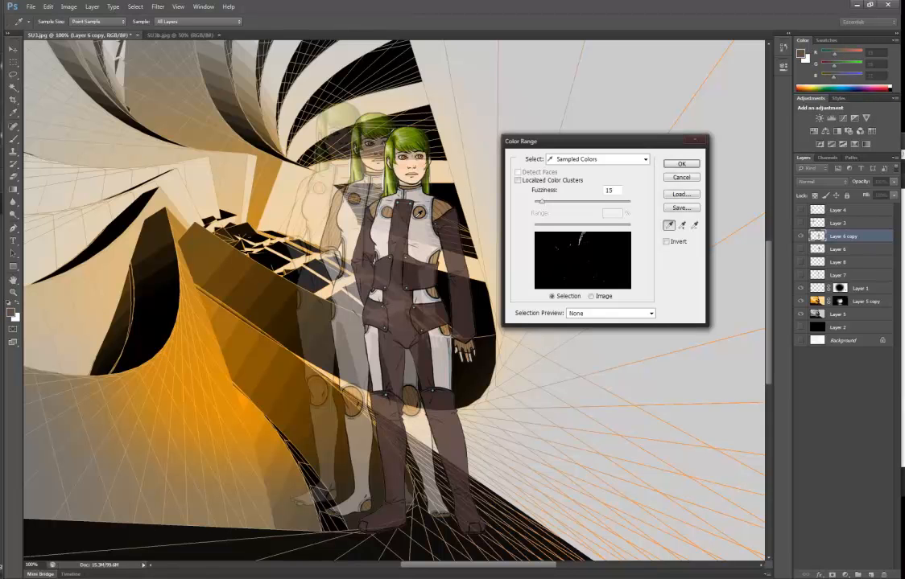
left_click(417, 216)
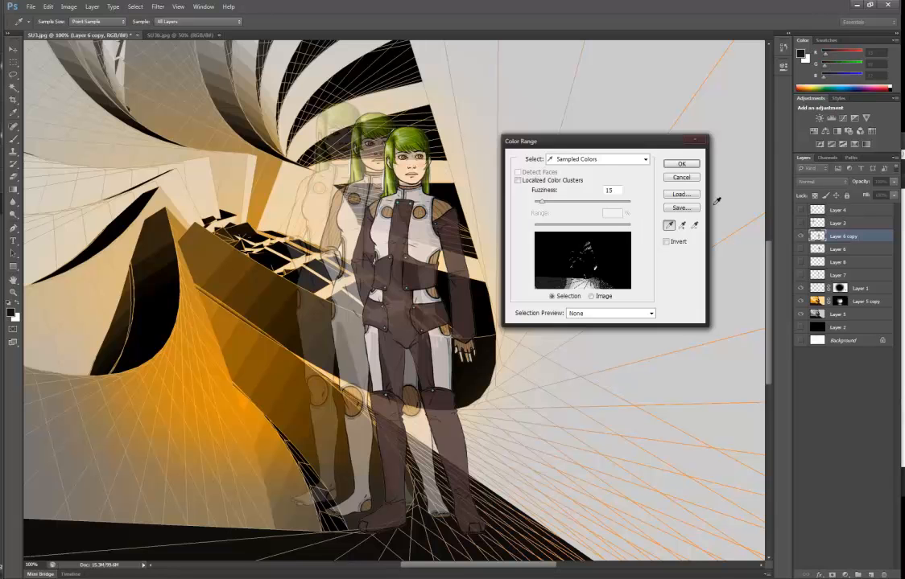
left_click_drag(541, 204, 588, 203)
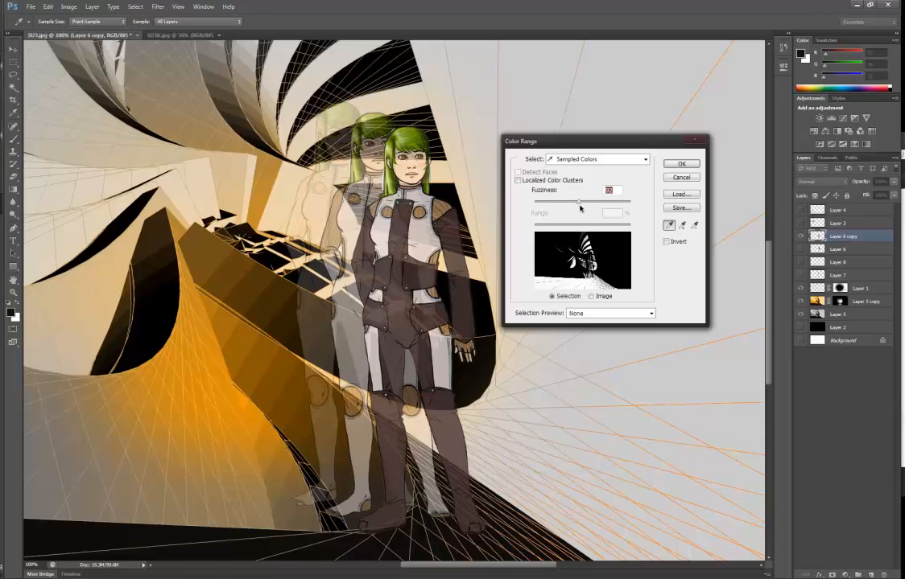
left_click(681, 163)
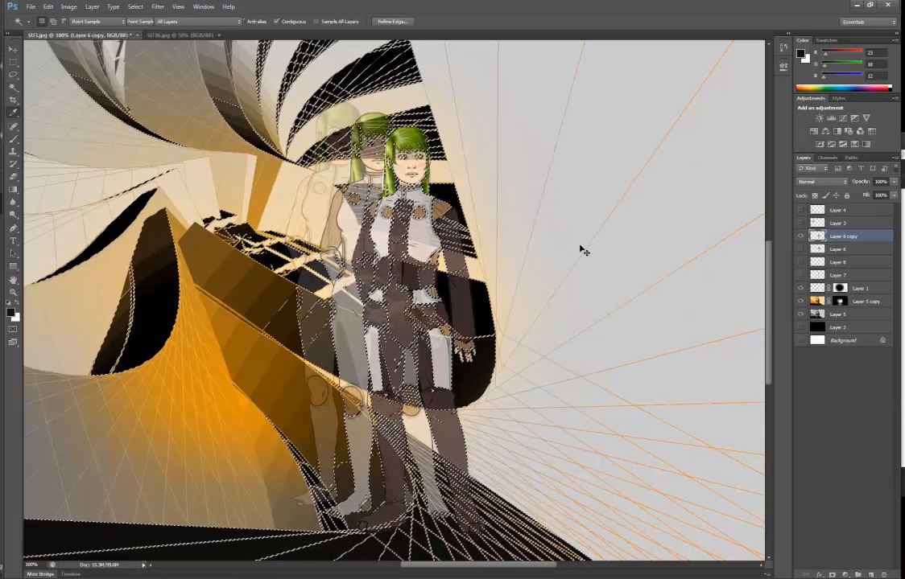
- Try a Hue/Saturation change of hue +33 and lightness +100 on the selected dark tones, and clear the selection
key("ctrl+u")
left_click_drag(630, 168, 645, 169)
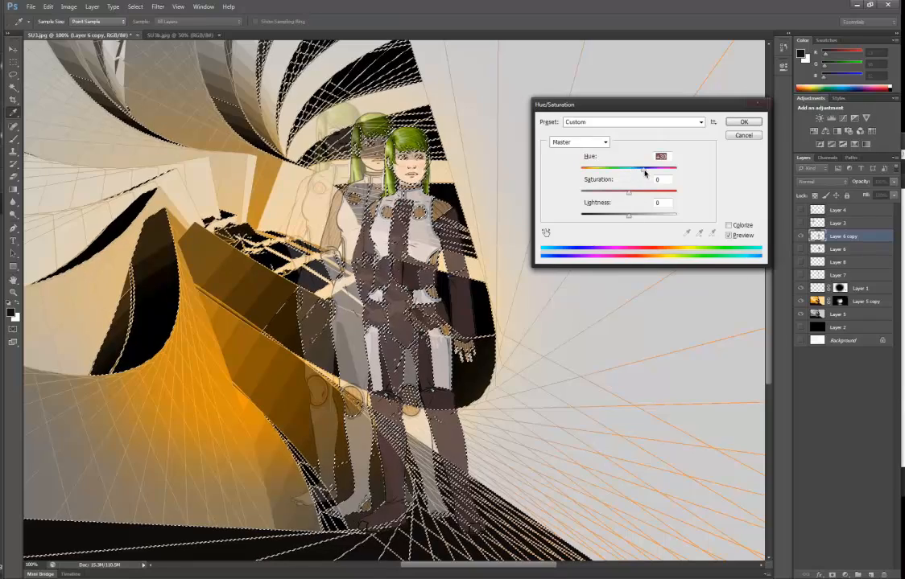
left_click_drag(629, 216, 709, 220)
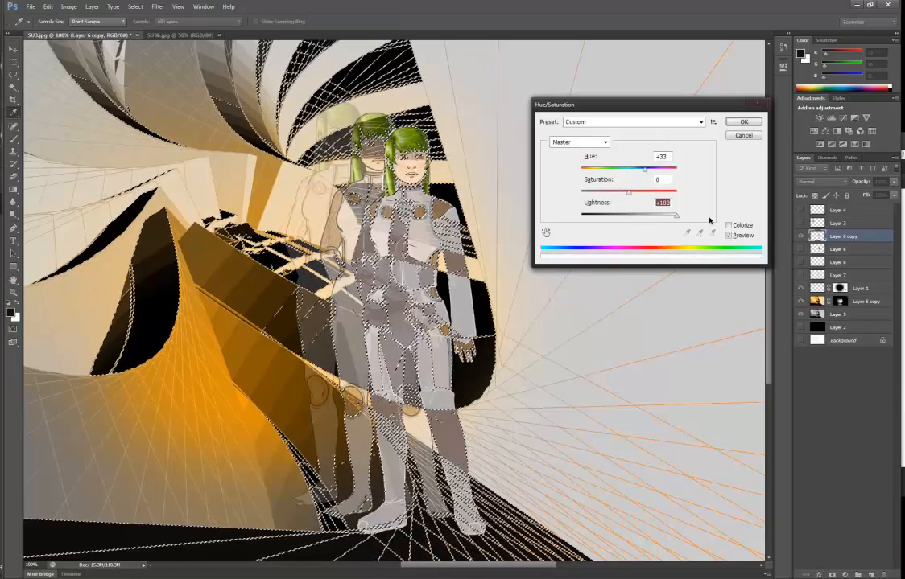
left_click(742, 135)
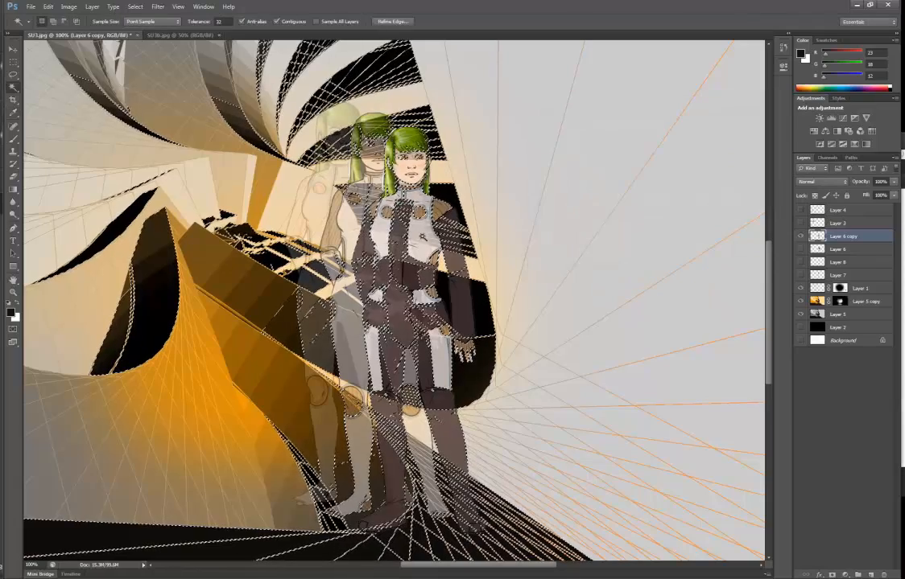
key("m")
key("ctrl+d")
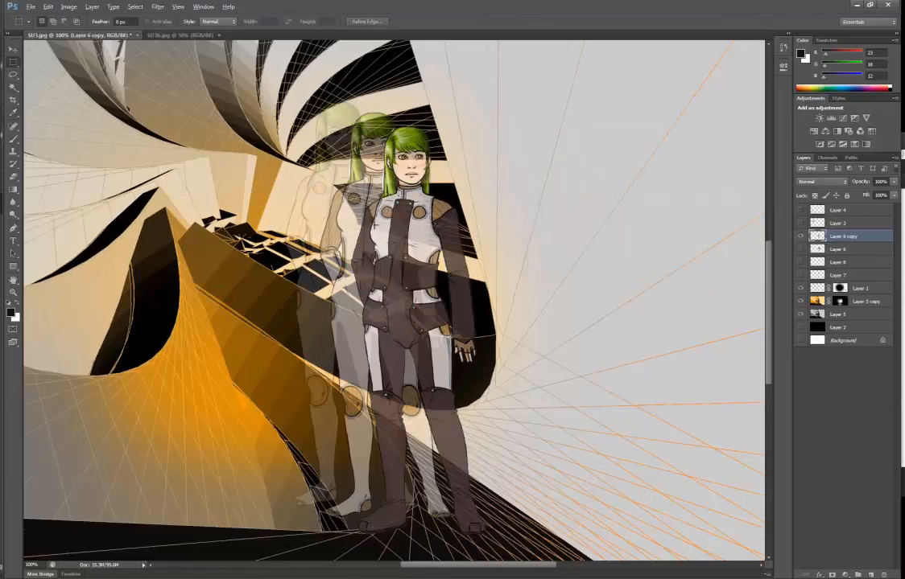
- Desaturate the merged figures on Layer 6 copy and flip them horizontally, placed lower and farther left over the black floor
scroll(373, 225, "down", 5, "alt")
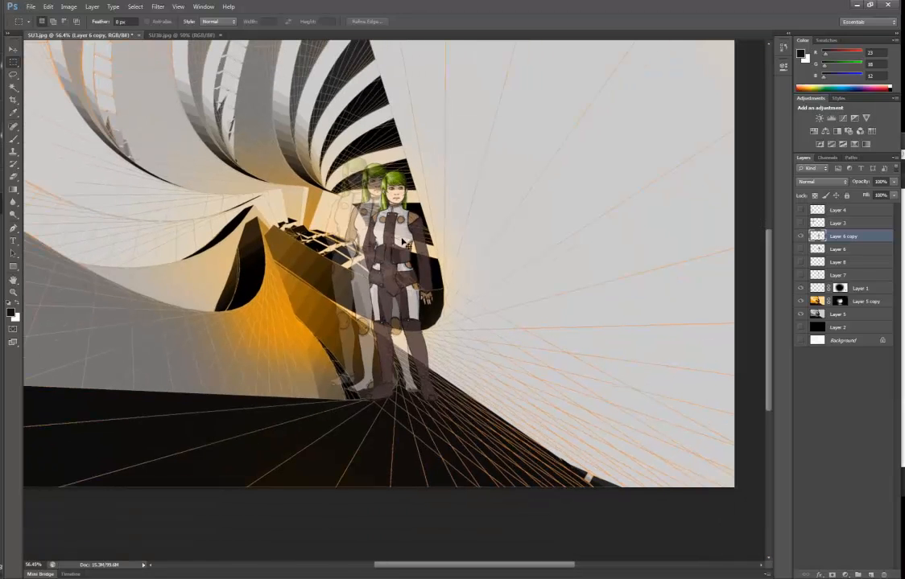
key("ctrl+shift+u")
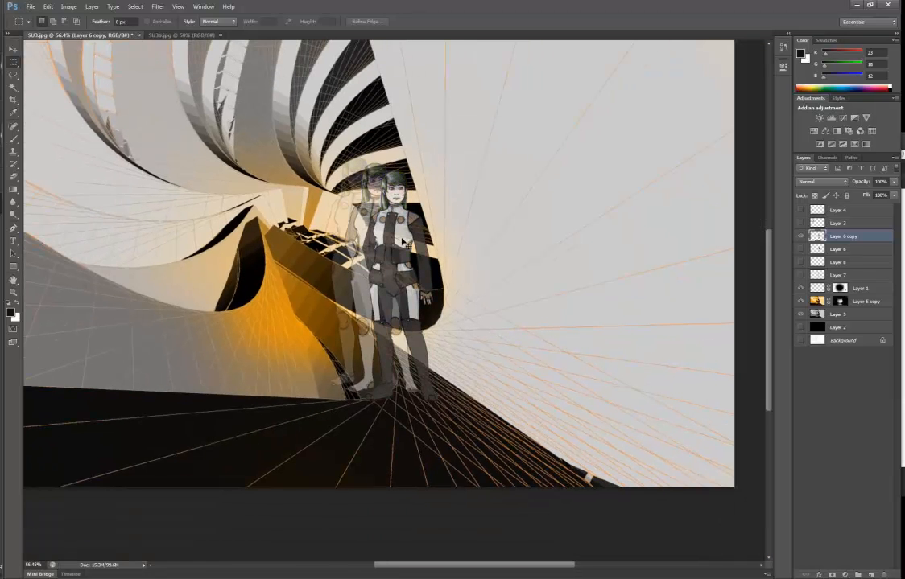
key("ctrl+t")
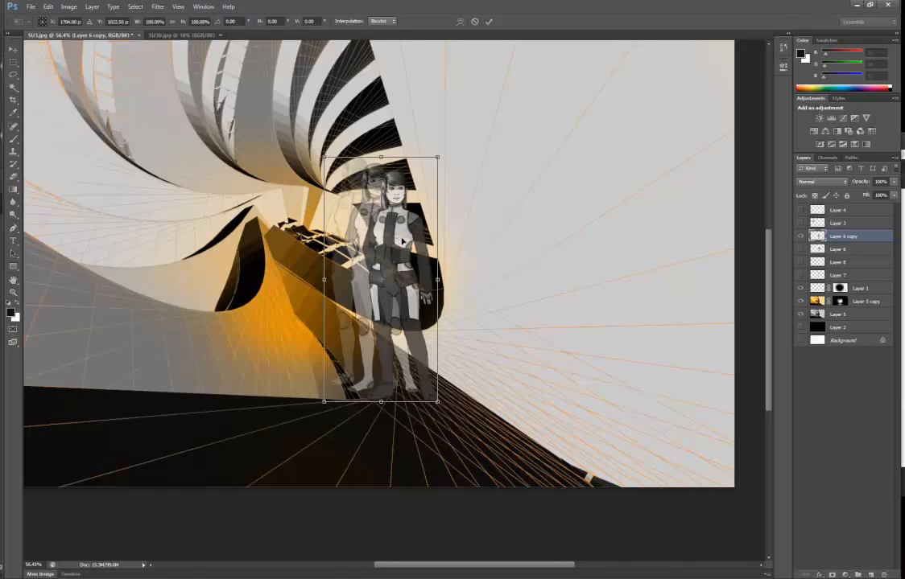
right_click(403, 242)
left_click(430, 382)
left_click_drag(387, 300, 367, 337)
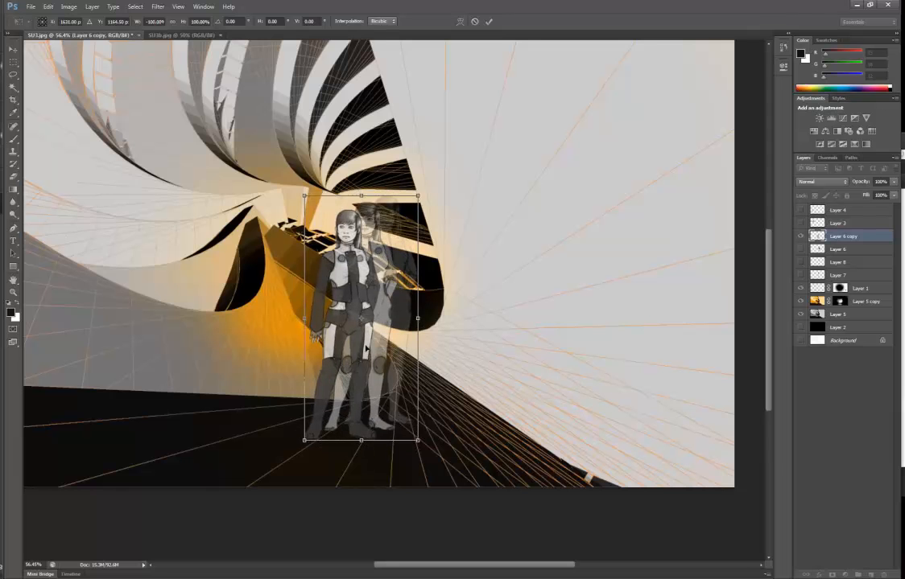
- Set the transform pivot at the figures' feet, then tilt the group clockwise about 32° and scale it down onto the black floor
left_click(337, 413, "alt")
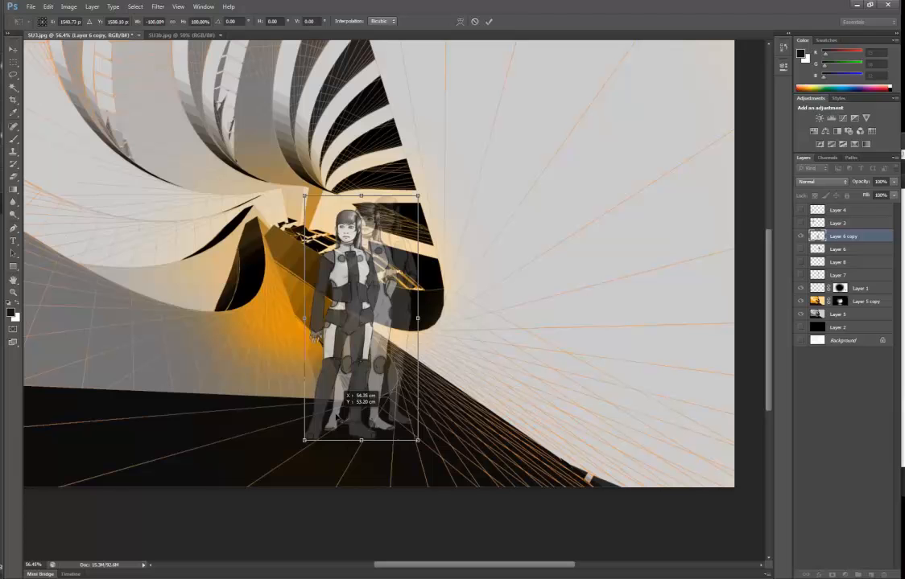
left_click(314, 436, "alt")
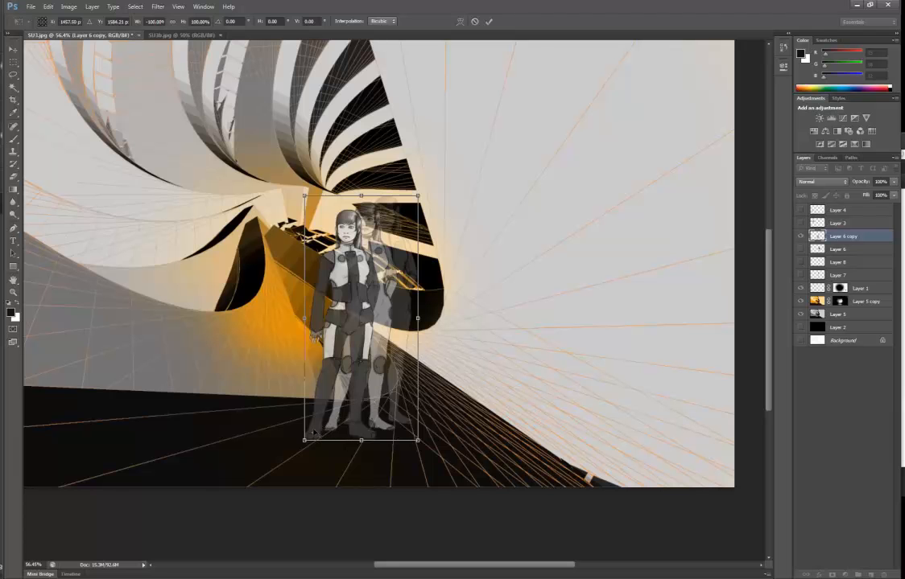
left_click(315, 456, "alt")
left_click(354, 428, "alt")
left_click_drag(358, 175, 464, 264)
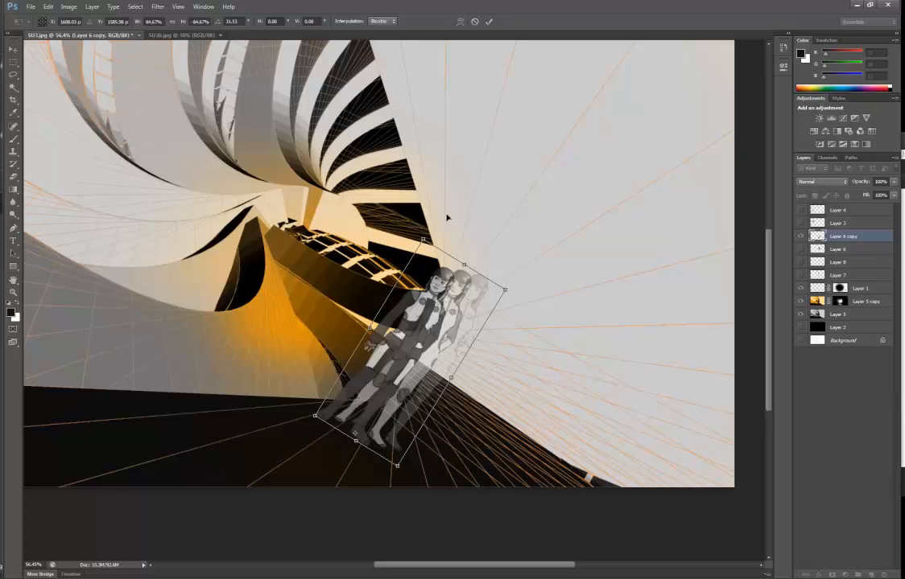
left_click_drag(490, 294, 428, 331)
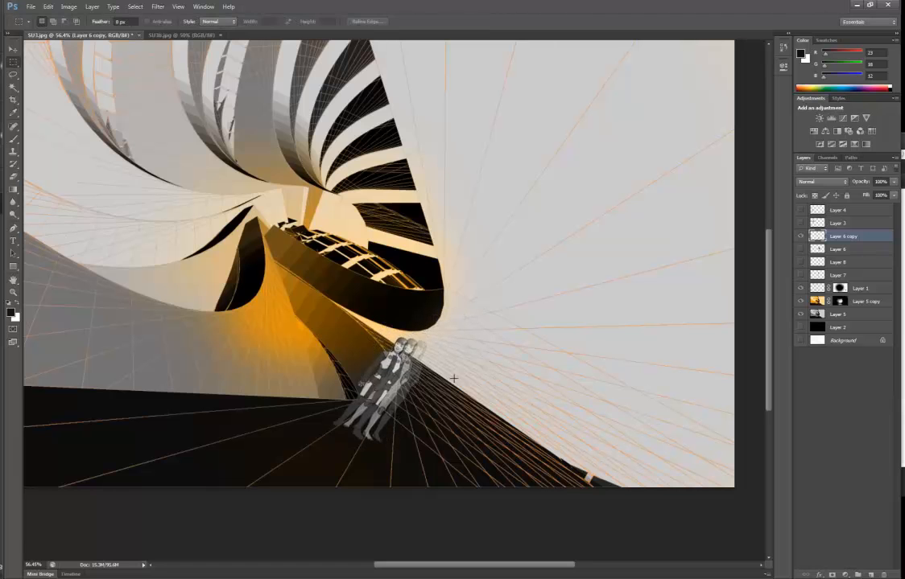
key("ctrl+1")
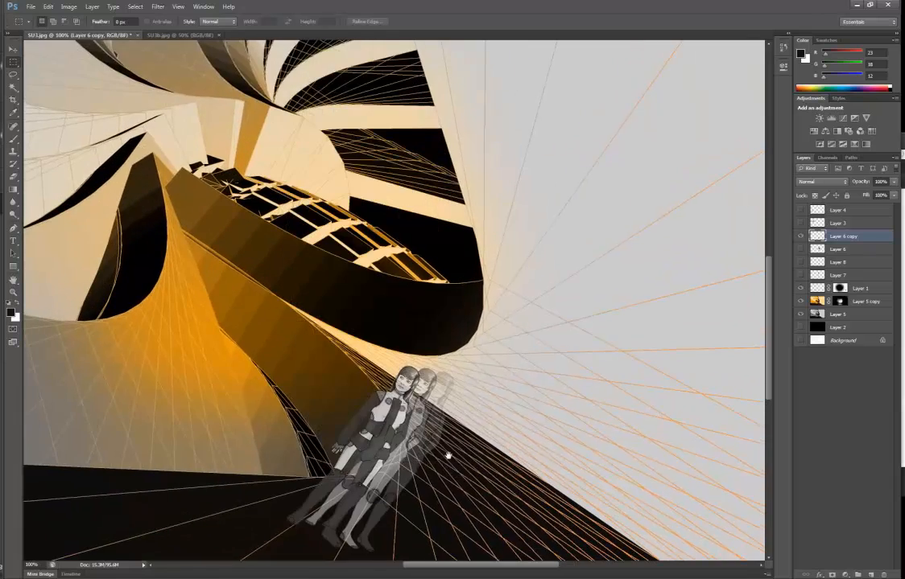
left_click_drag(448, 457, 483, 297)
scroll(469, 391, "down", 5, "alt")
scroll(469, 391, "down", 7, "alt")
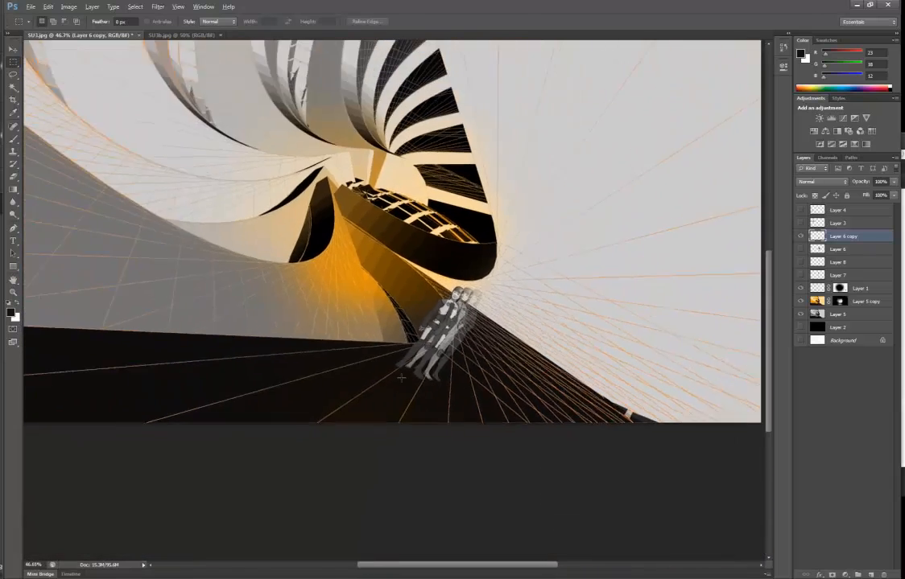
scroll(457, 457, "up", 3, "alt")
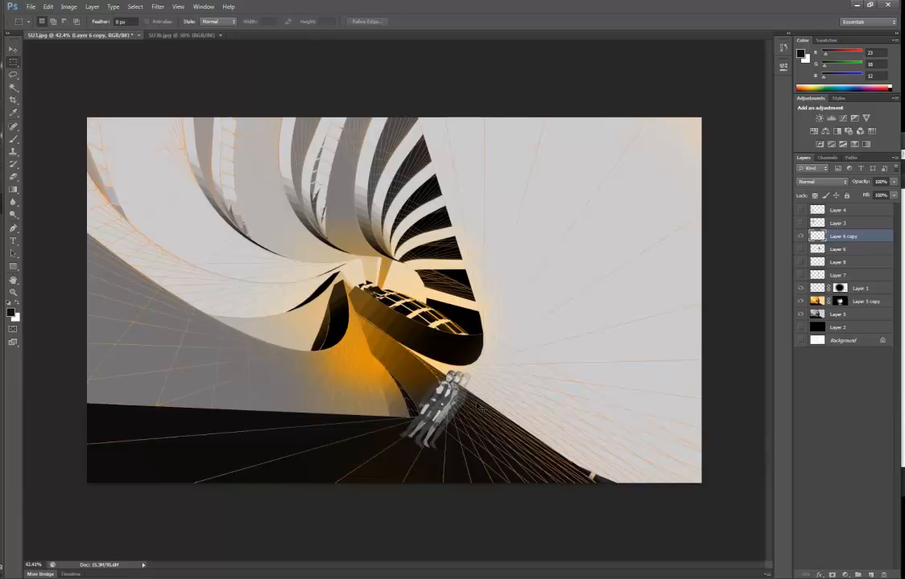
- Duplicate the tilted figure group, shift the underlying Layer 6 copy horizontally right by about 3.7 cm, and set its opacity to 50%
key("ctrl+j")
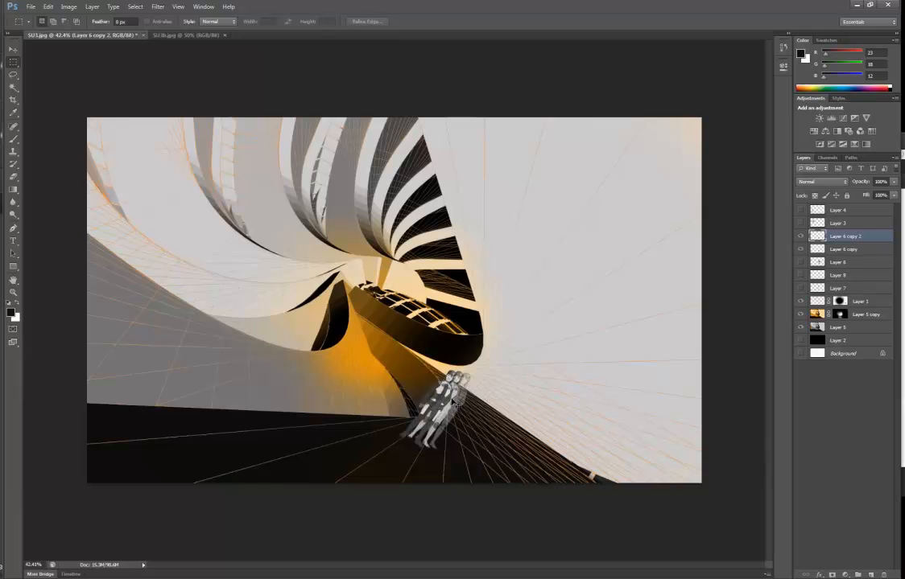
mouse_move(445, 396)
left_mouse_down()
mouse_move(449, 372)
mouse_move(471, 377)
mouse_move(460, 402)
left_mouse_up()
key("ctrl+z")
left_click(839, 250)
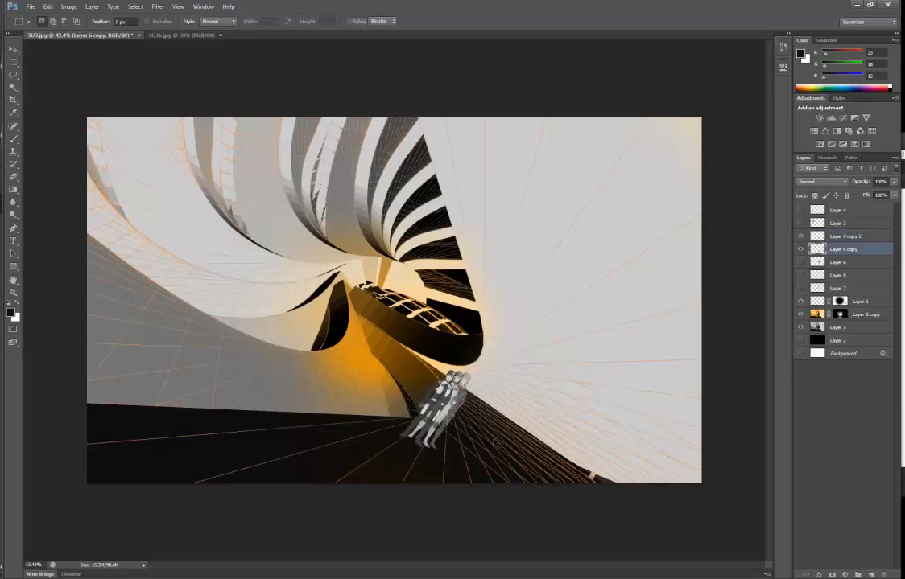
key("ctrl+t")
left_click_drag(448, 392, 478, 400)
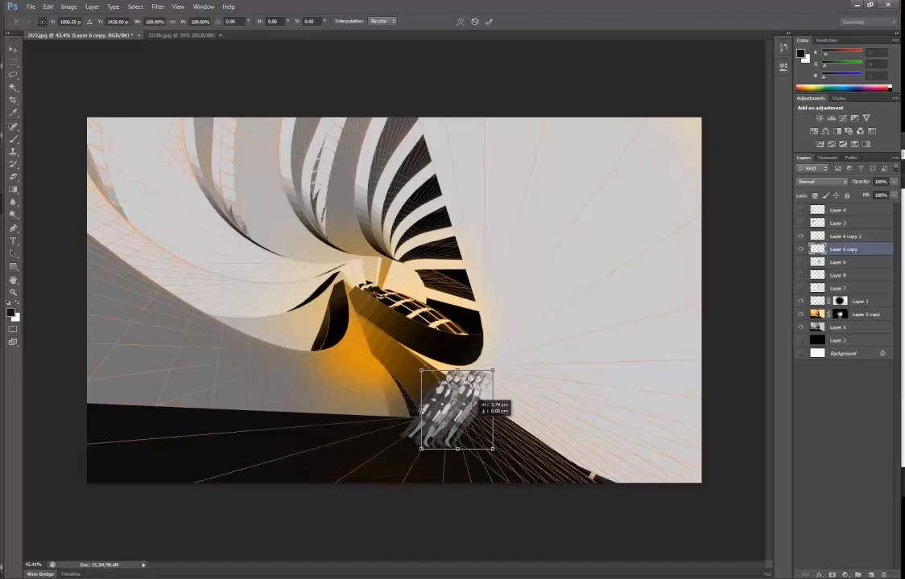
key("Return")
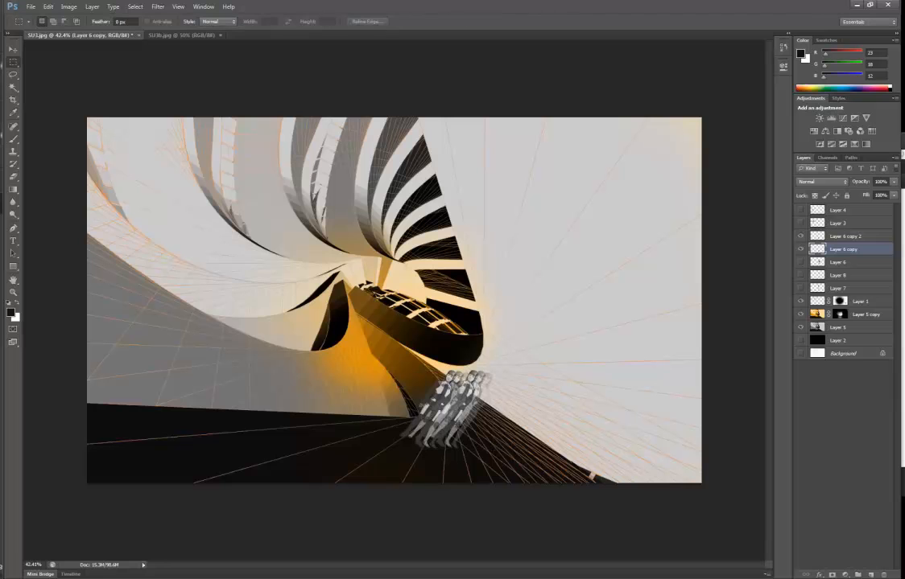
key("5")
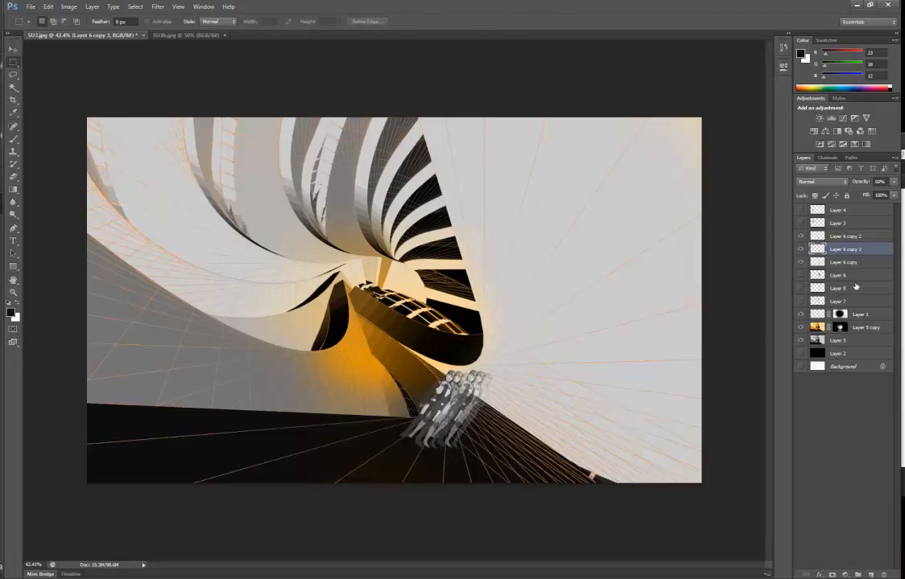
- Duplicate the half-faded figures, shift the underlying Layer 6 copy farther right to extend the trail, and set its opacity to 20%
key("ctrl+j")
key("ctrl+t")
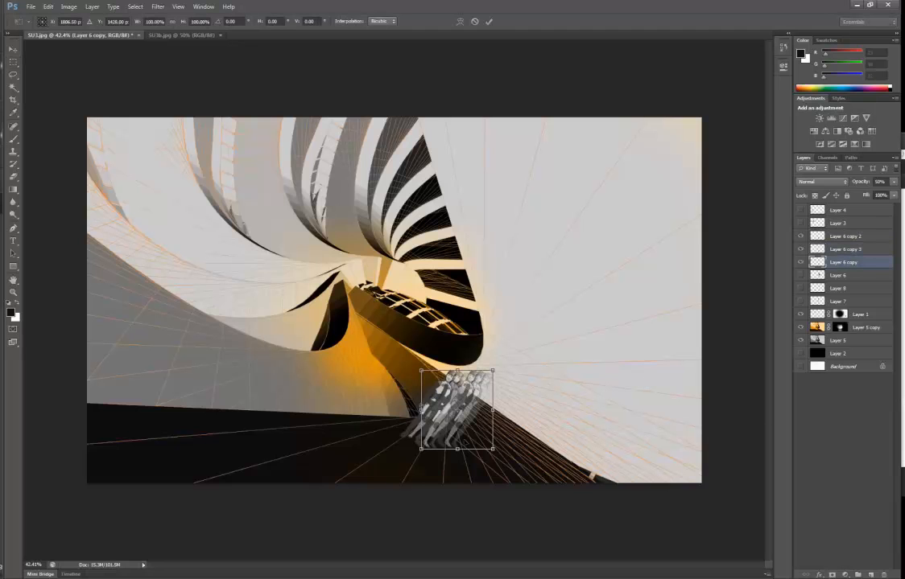
left_click_drag(438, 415, 463, 418)
key("Return")
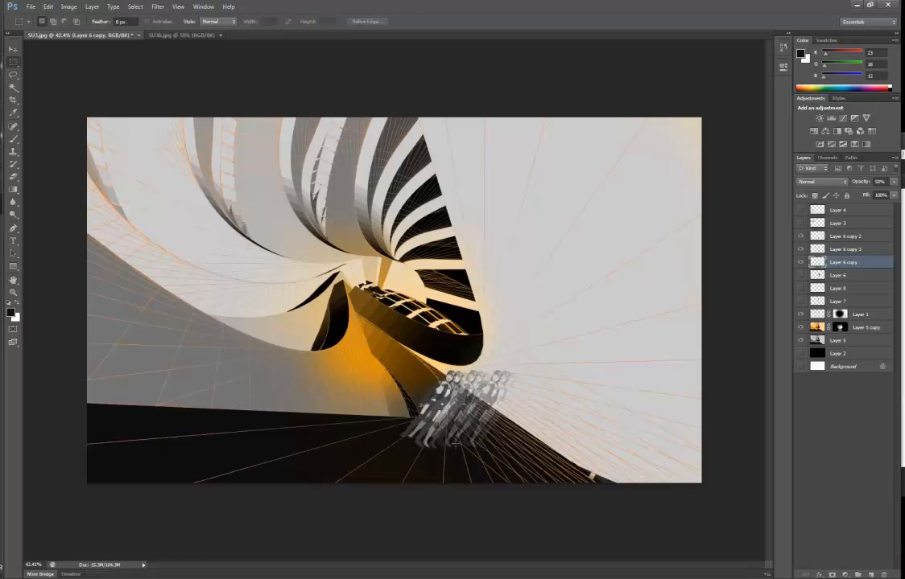
key("2")
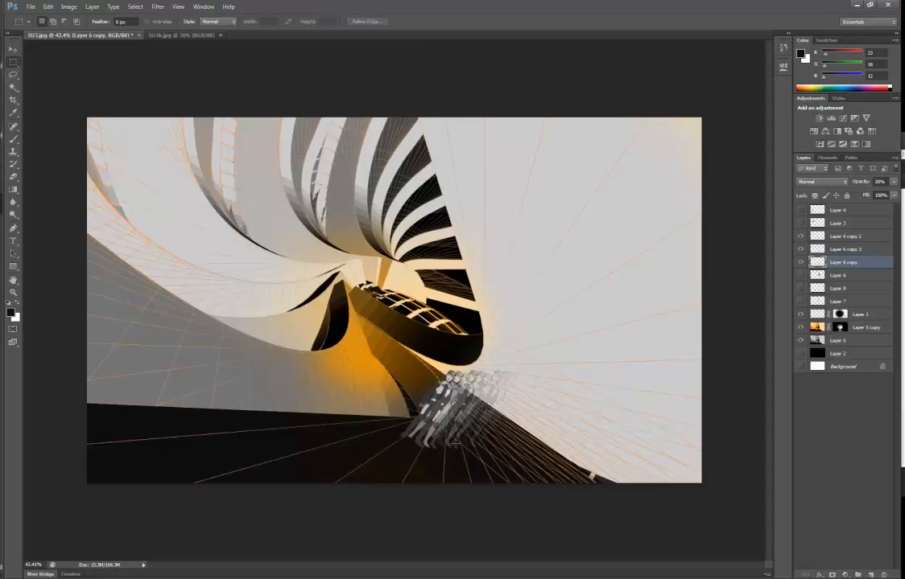